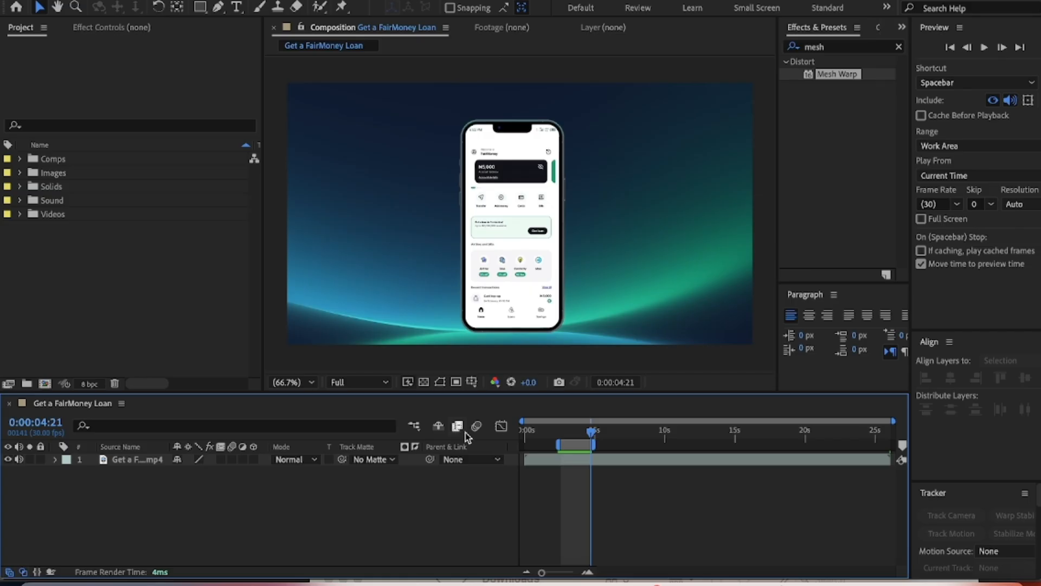
- Scrub the Get a FairMoney Loan reference clip back to 0:00:02:21 to examine how the phone and glowing arcs enter
drag(592, 437, 567, 445)
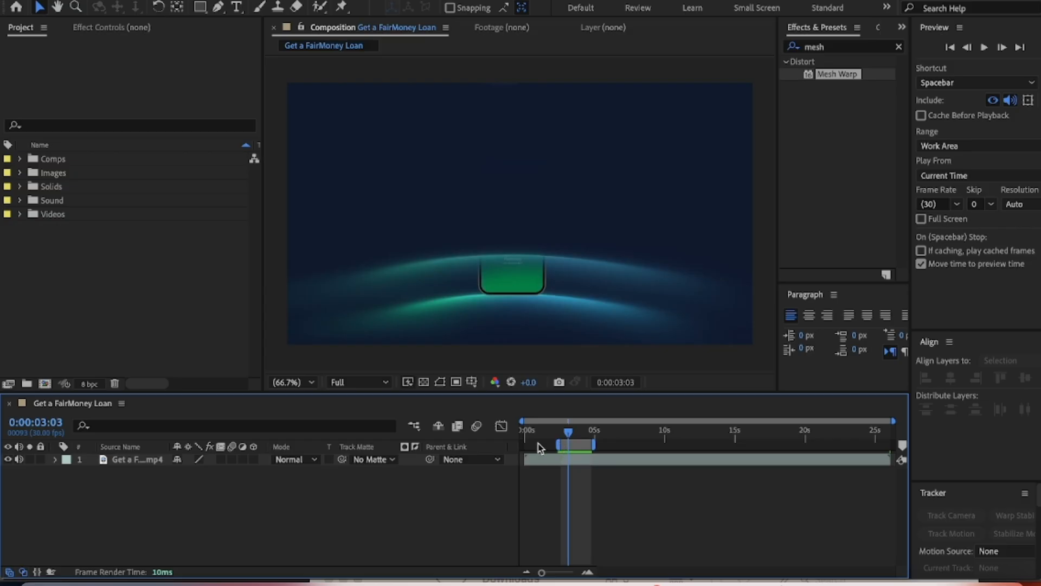
click(565, 436)
drag(565, 437, 562, 436)
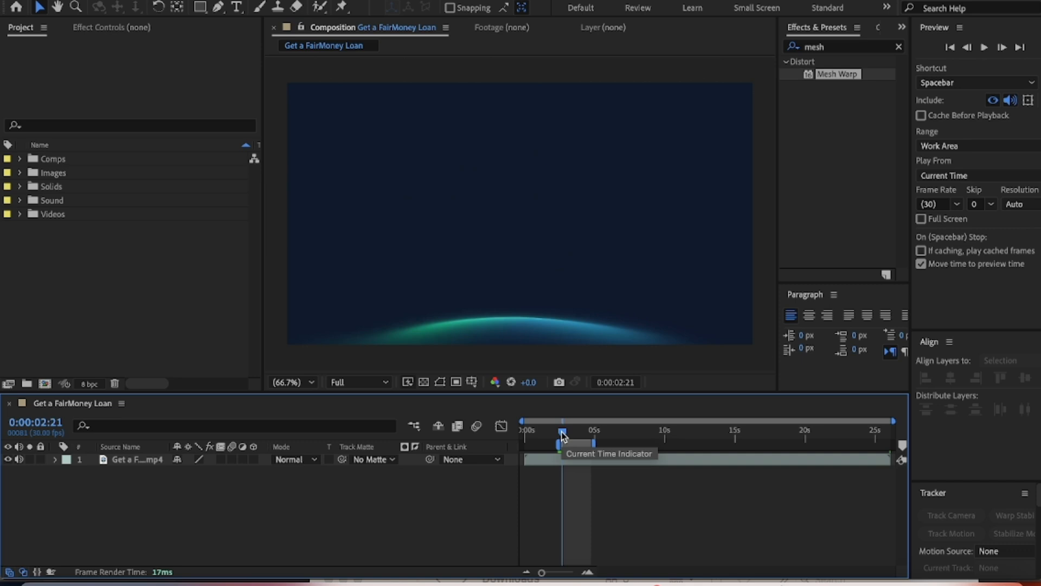
- Create a composition named scene 2 at 1920 x 1080, 25 fps, with a 10-second duration
key(ctrl+n)
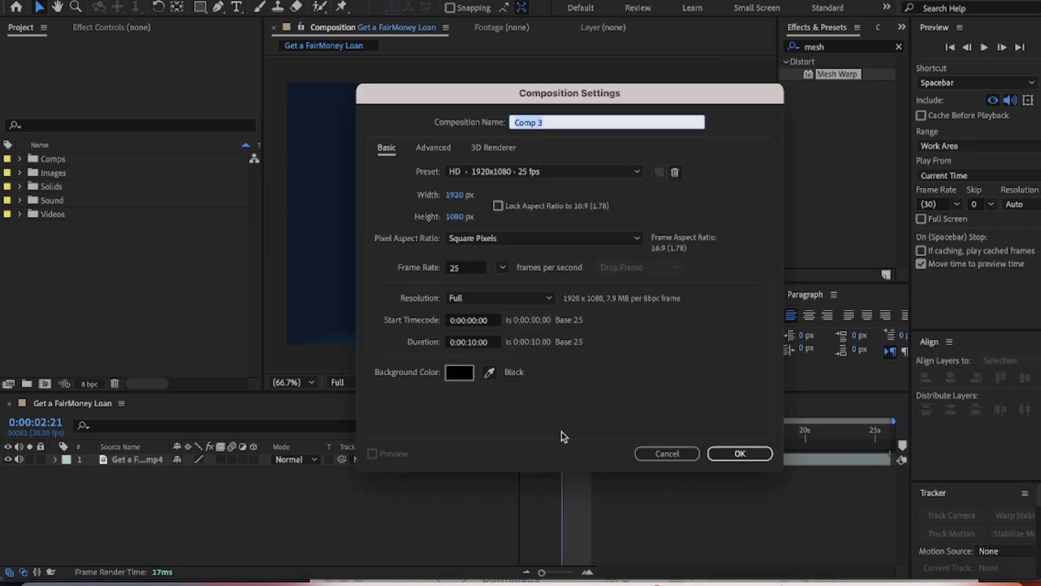
text(w)
text(cene 2)
click(740, 453)
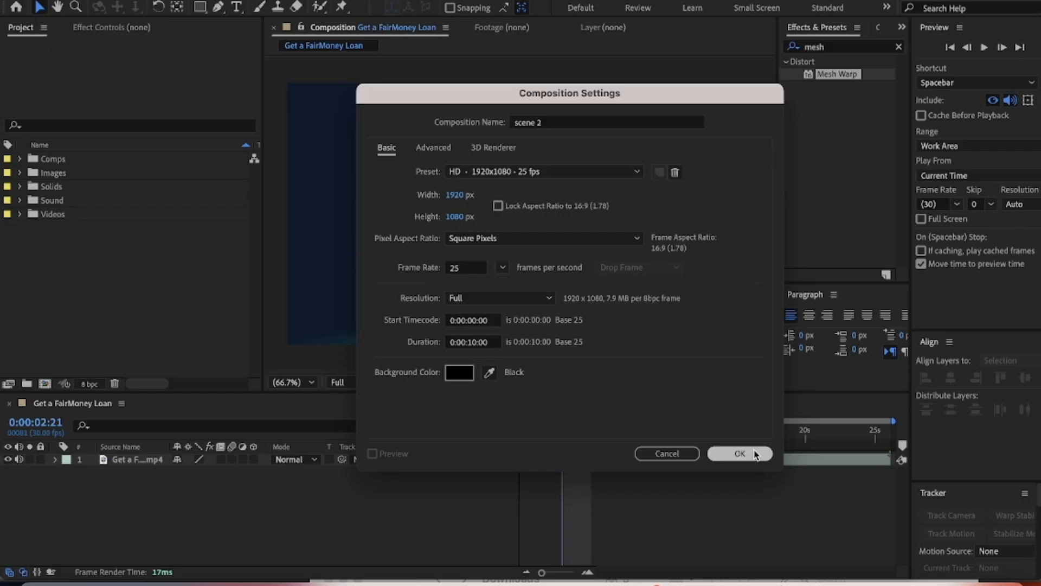
- Add a 1920 x 1080 dark blue solid named BG to scene 2
right_click(242, 484)
mouse_move(311, 467)
mouse_move(301, 487)
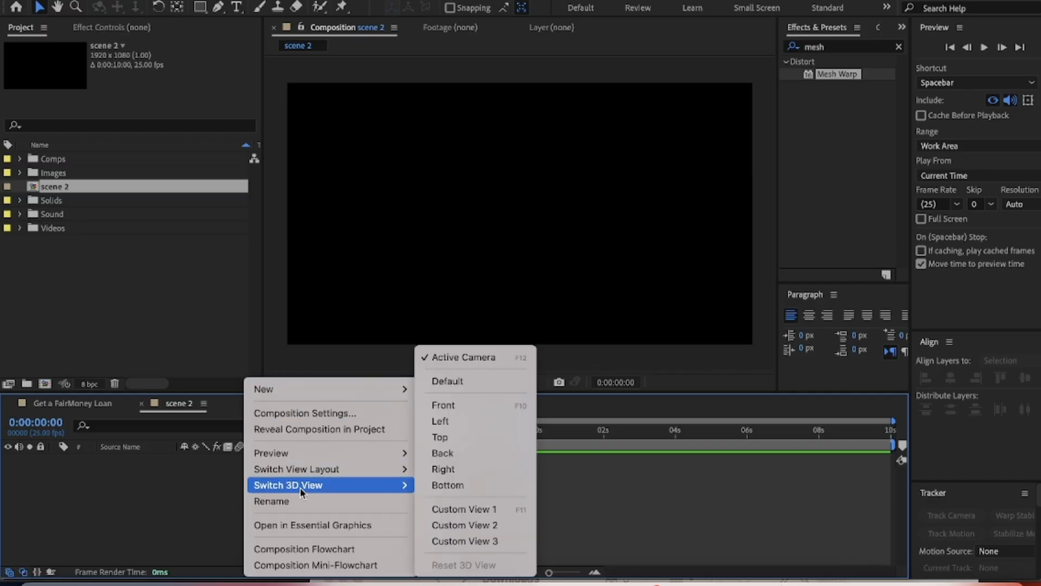
mouse_move(303, 392)
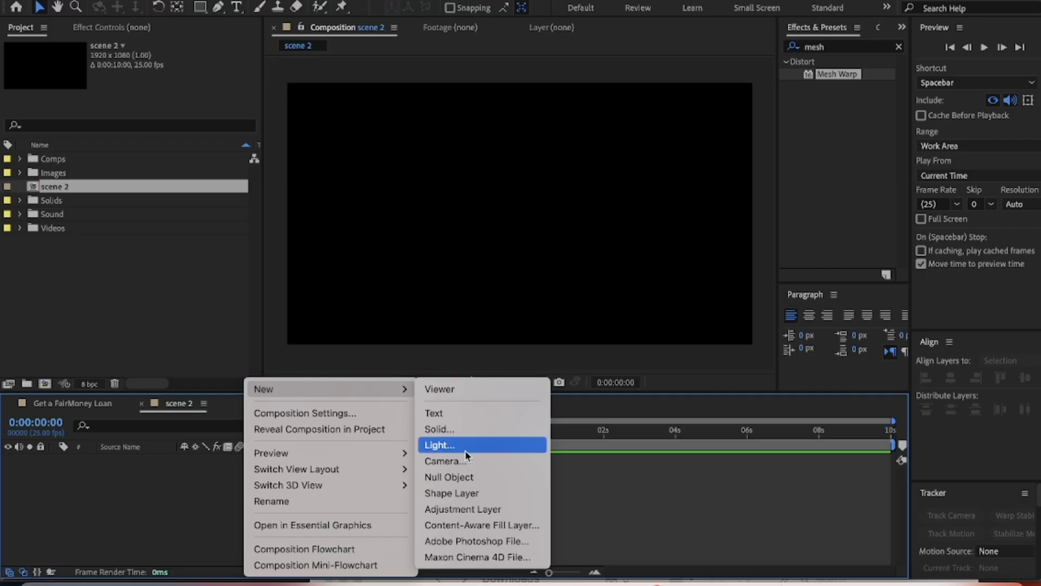
click(458, 430)
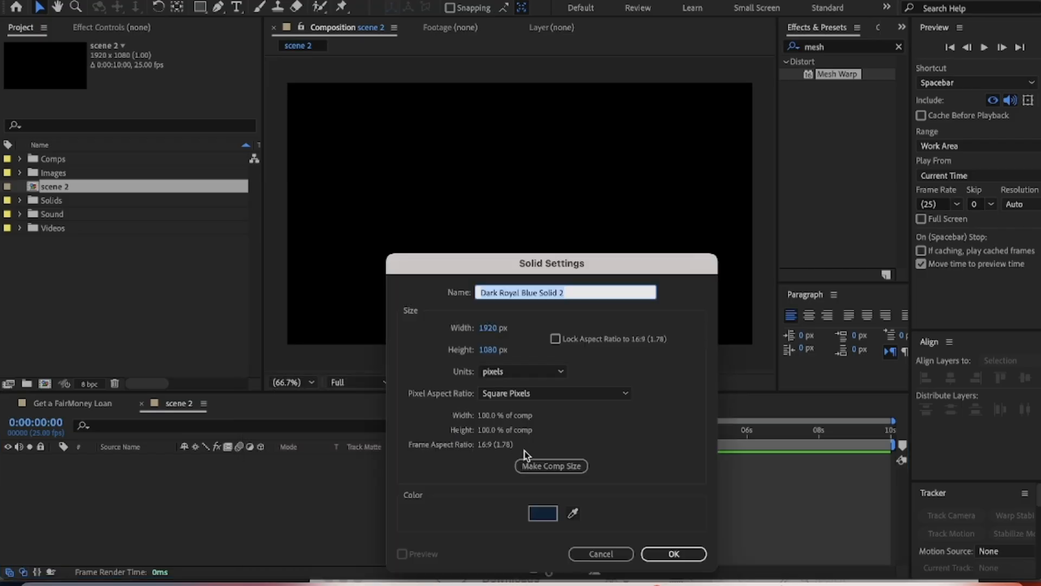
drag(537, 267, 515, 179)
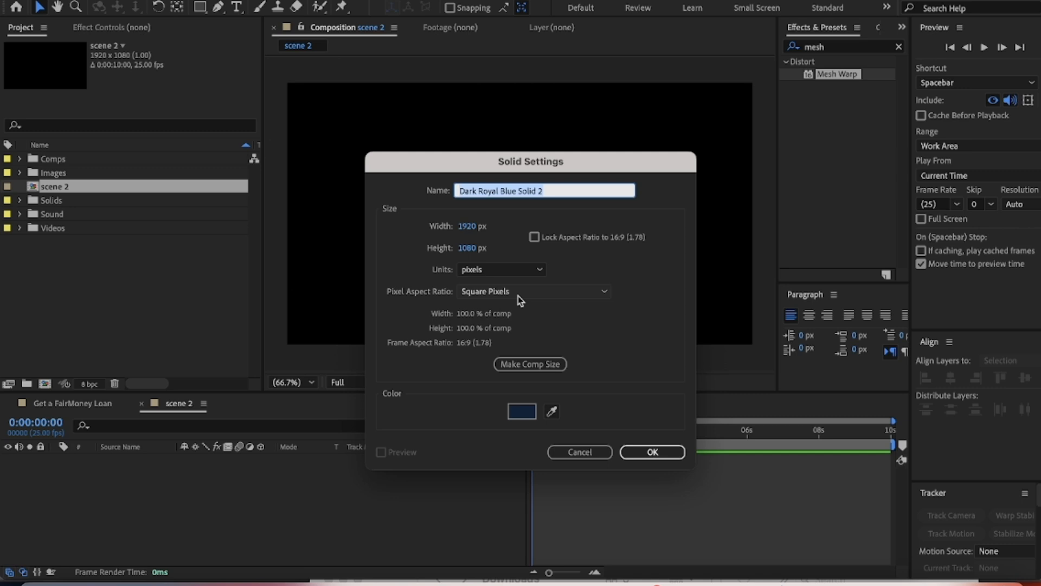
text(BG)
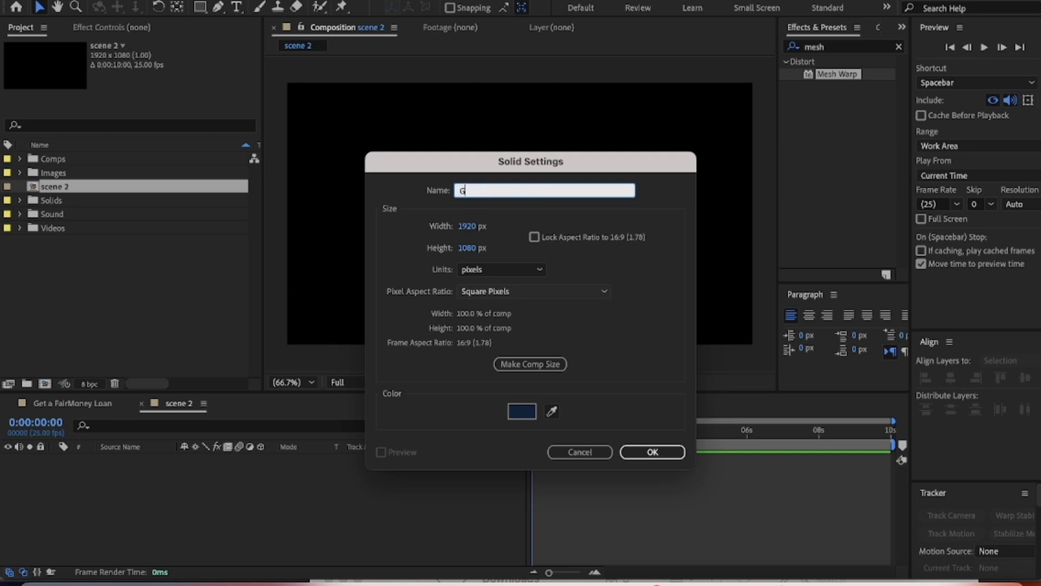
click(670, 455)
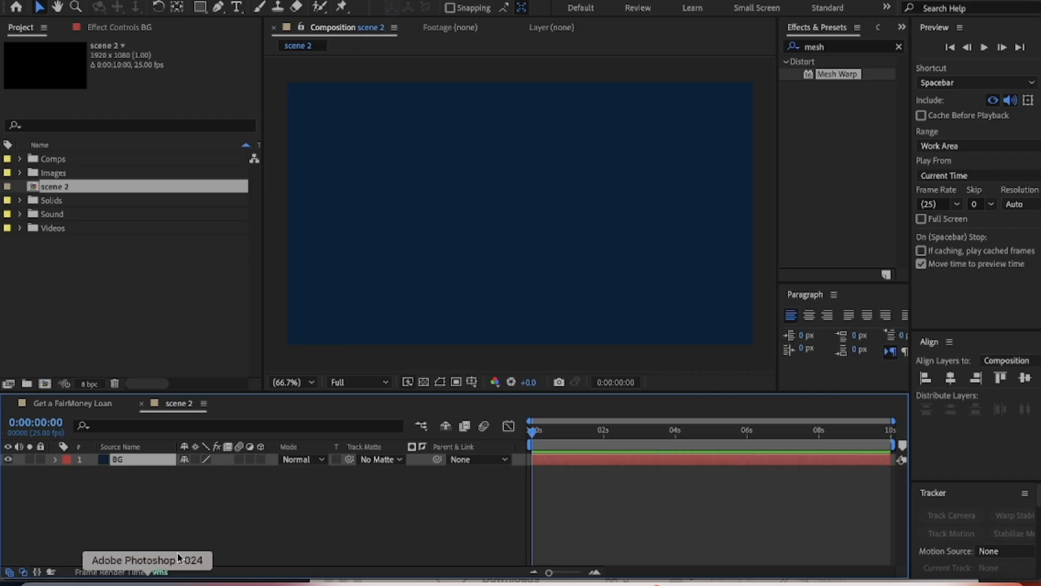
- Add the Get a FairMoney Loan.mp4 footage to scene 2, beneath the BG layer
click(100, 404)
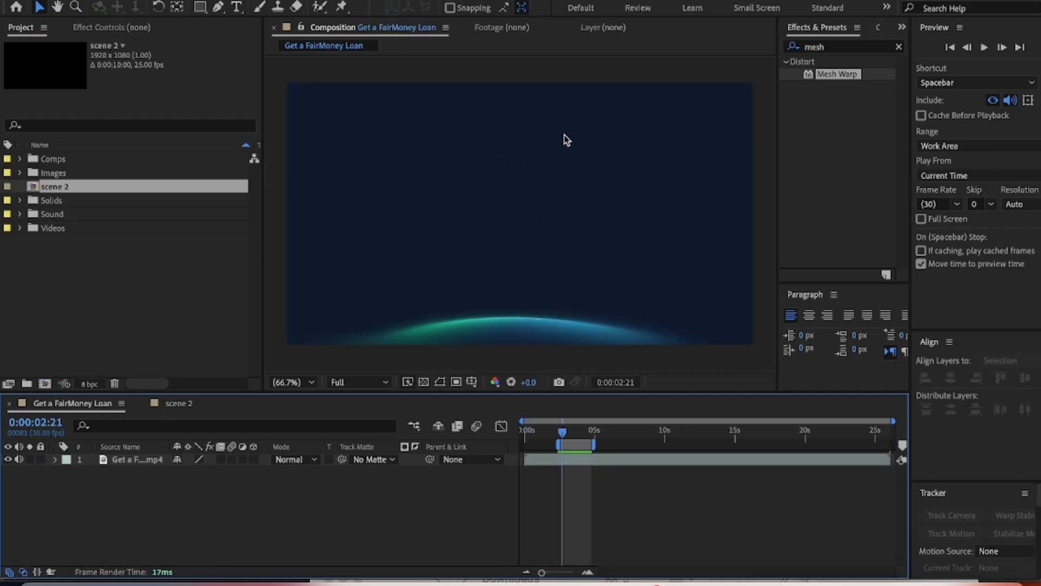
click(181, 404)
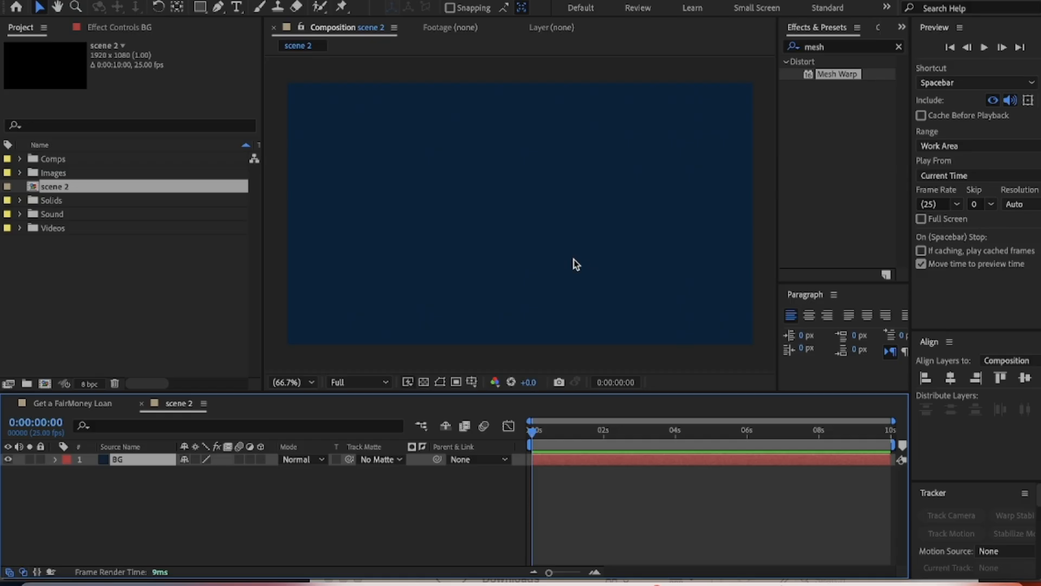
click(20, 228)
click(68, 258)
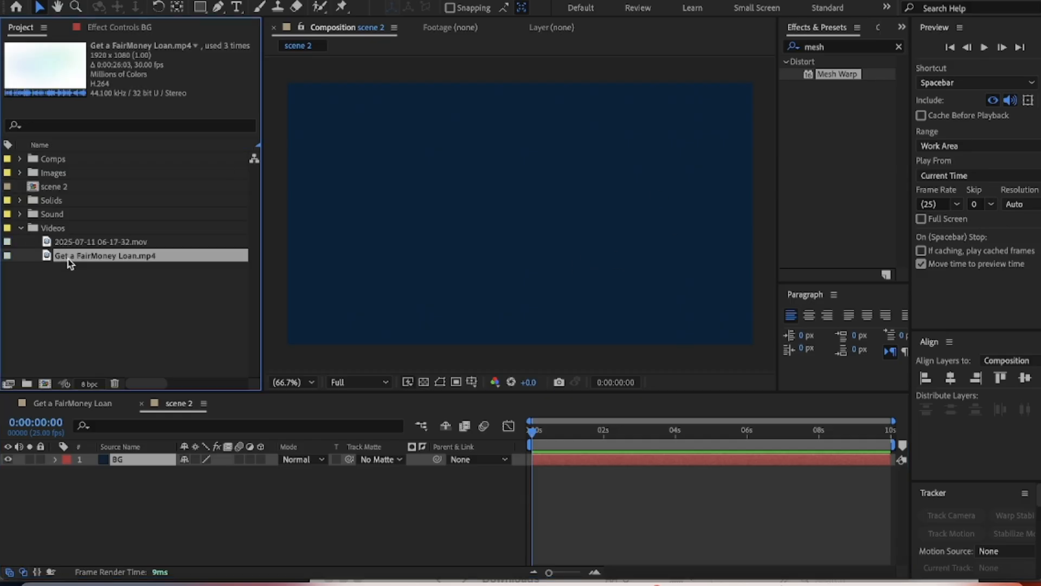
drag(95, 262, 125, 492)
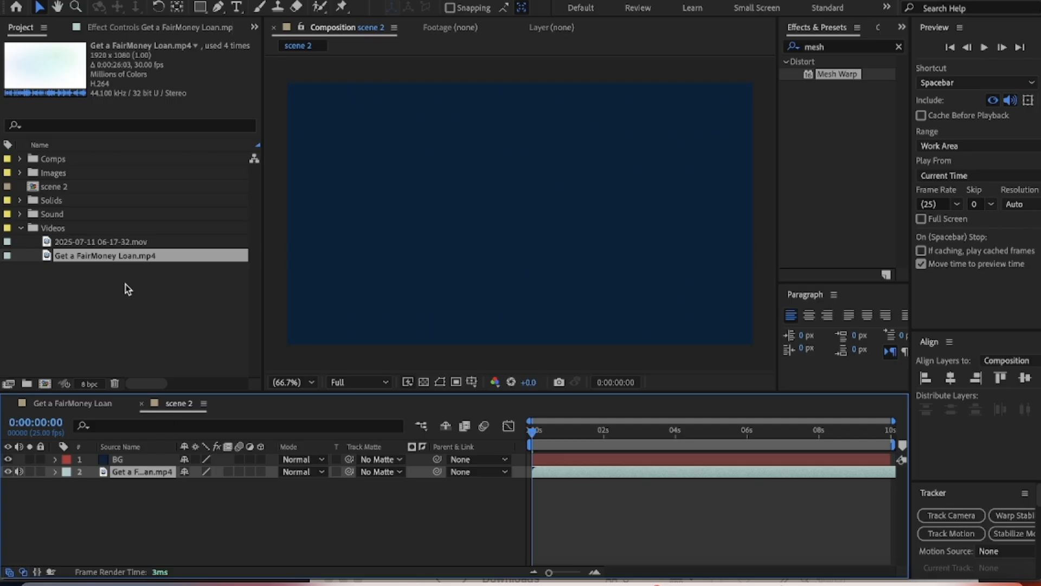
click(21, 228)
- Preview scene 2 from the start and move the BG layer below the video layer
click(541, 432)
drag(542, 434, 538, 432)
key(space)
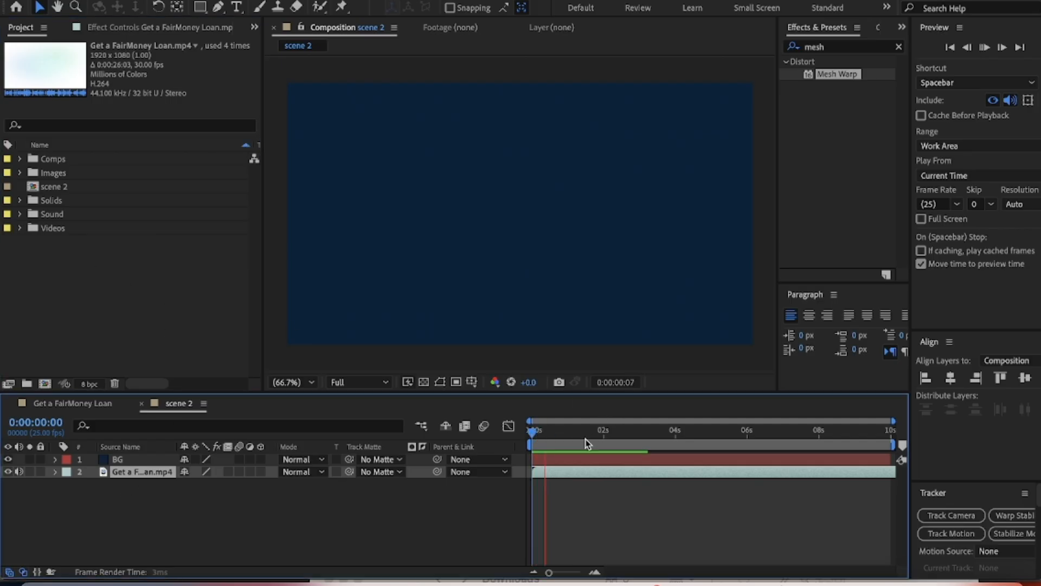
drag(117, 459, 136, 495)
drag(570, 434, 526, 438)
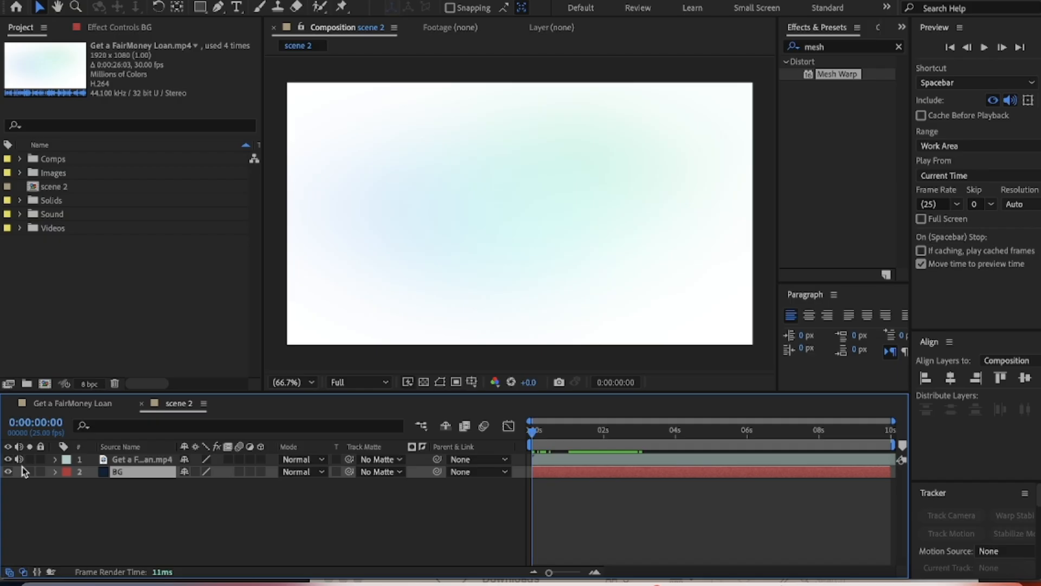
- Hide the video layer's picture while keeping its audio on, and play scene 2 from the start
click(7, 459)
drag(533, 431, 508, 437)
key(space)
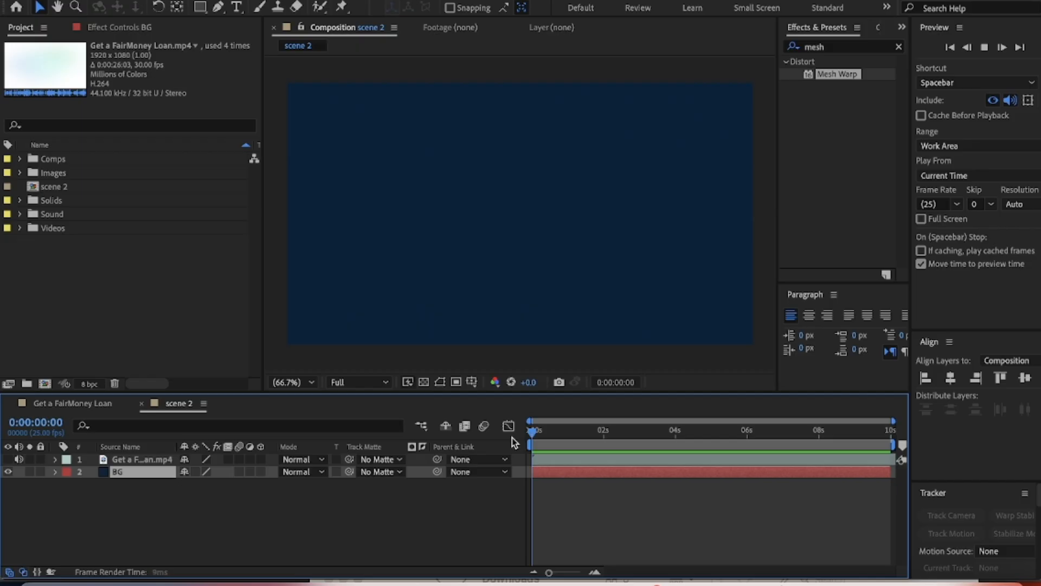
key(space)
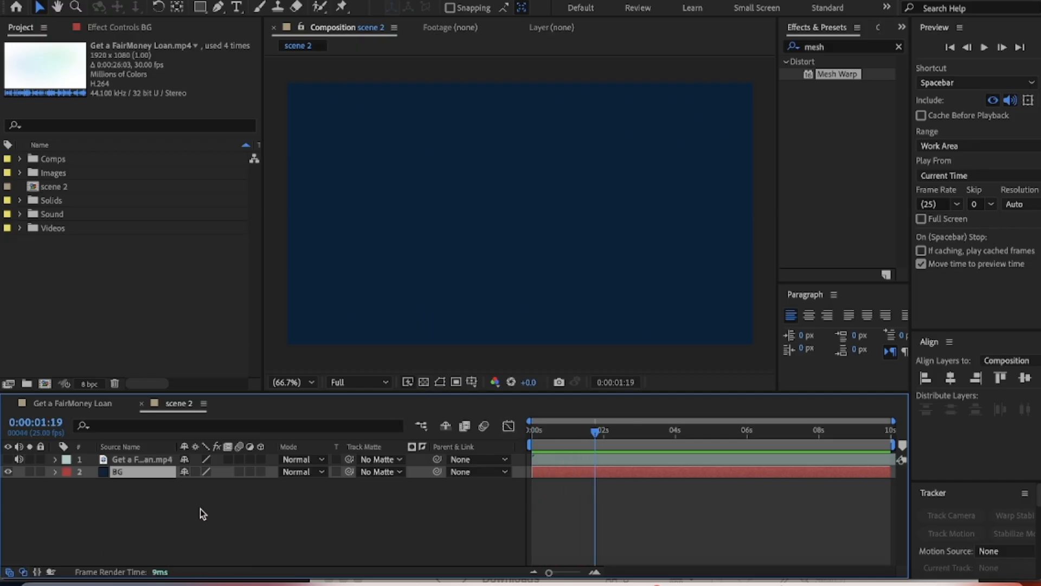
- Pre-compose the video layer as Audio Spectrum, moving all attributes into the new composition
click(130, 460)
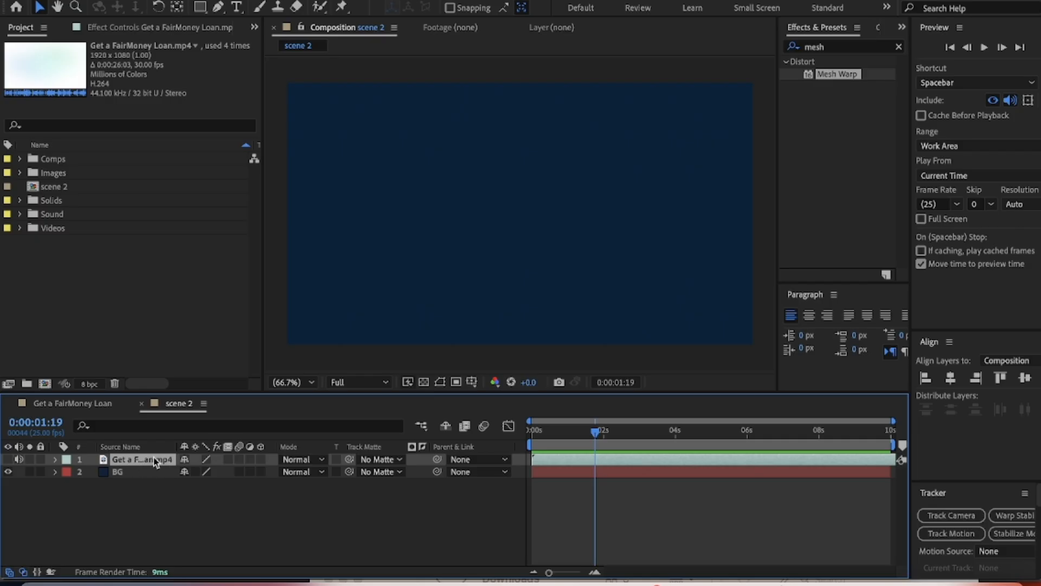
key(ctrl+shift+c)
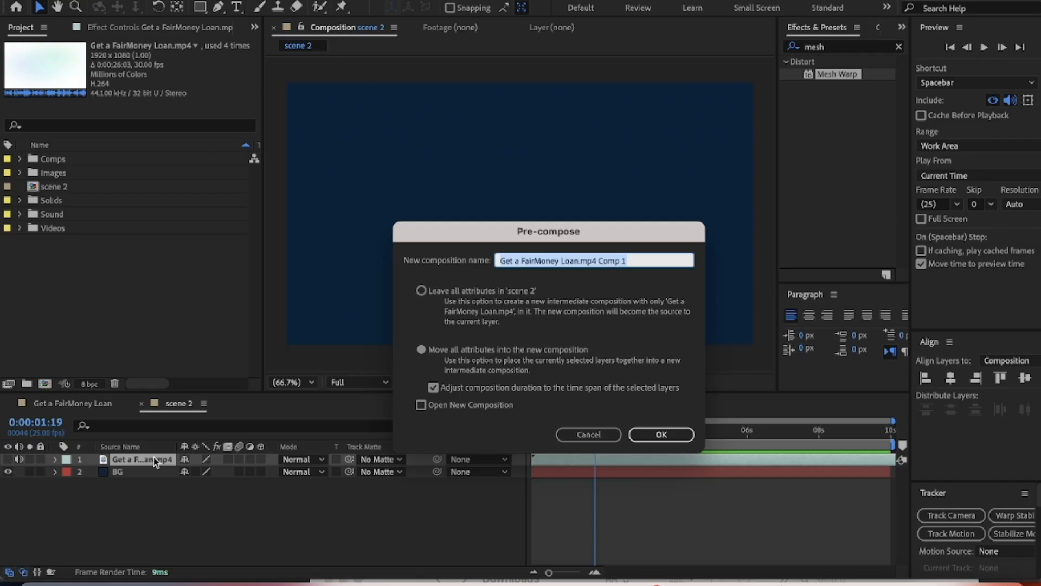
text(Audio Sp)
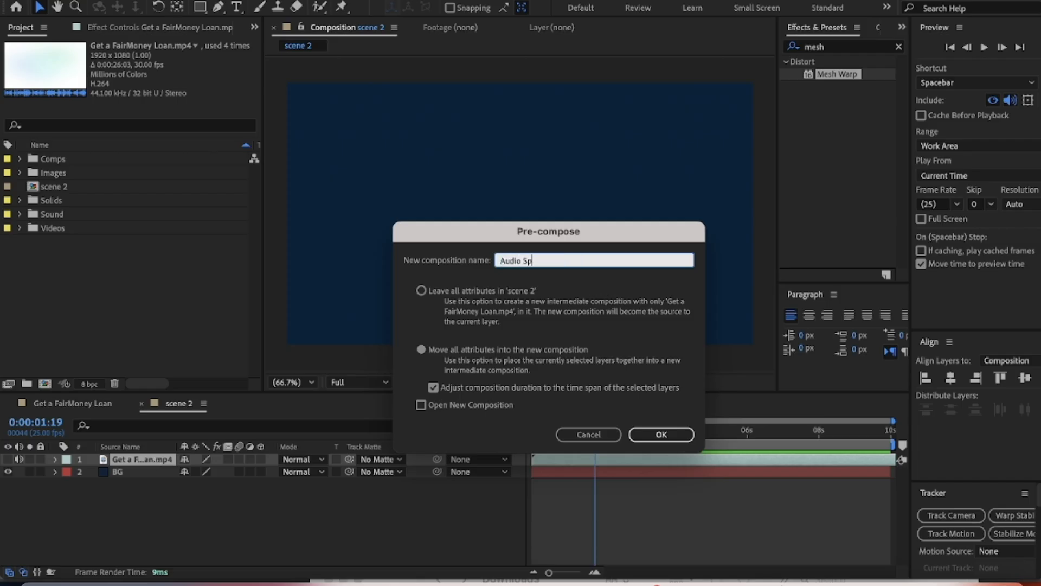
text(ectrum)
key(Return)
- Create a 1920 x 1080 solid named Spectrum and pre-compose it under the default name, moving all attributes into the new composition
click(112, 519)
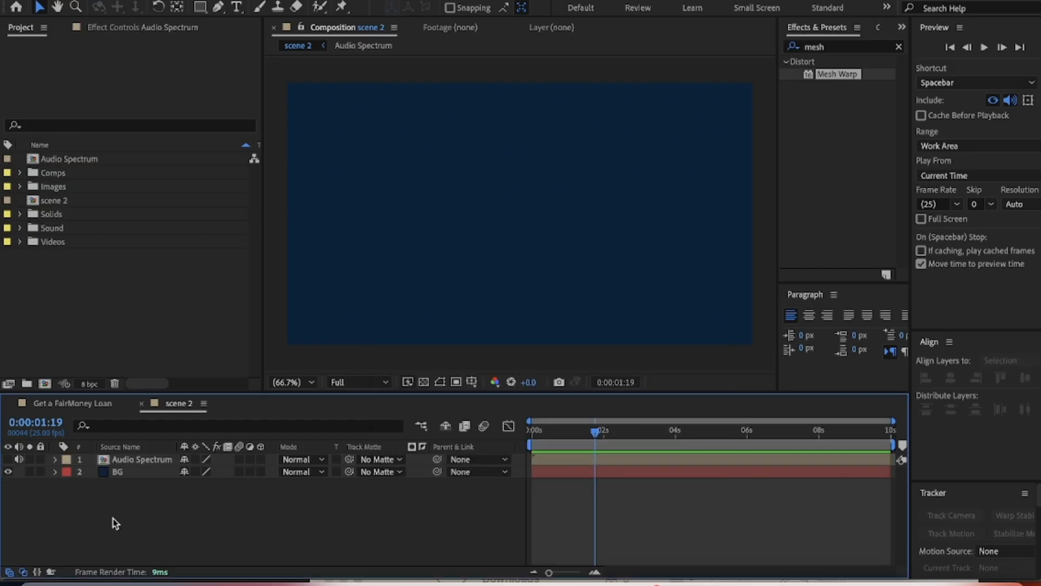
right_click(116, 512)
mouse_move(142, 389)
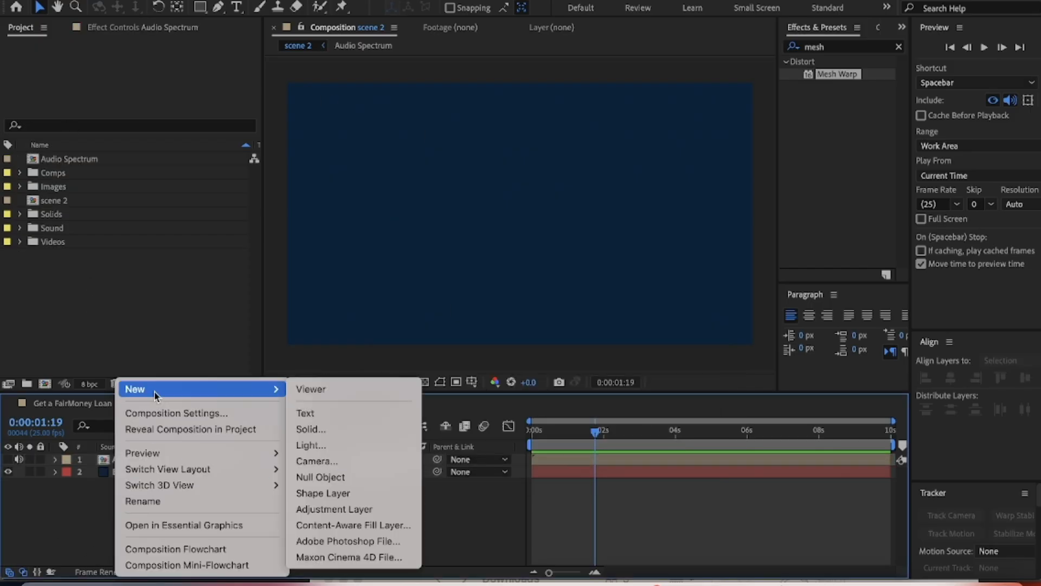
click(325, 429)
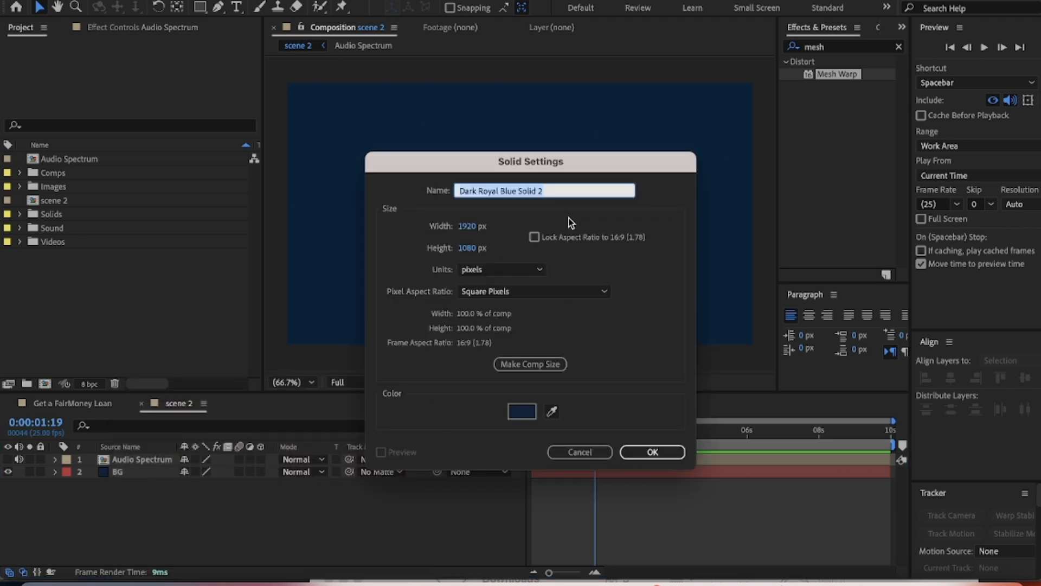
text(Se)
text(pectrum)
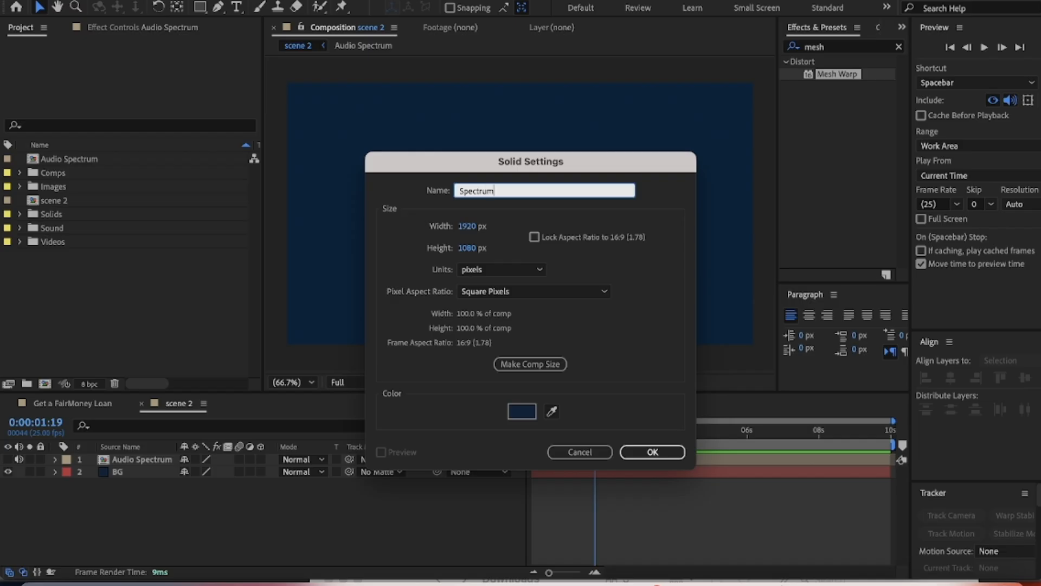
click(658, 452)
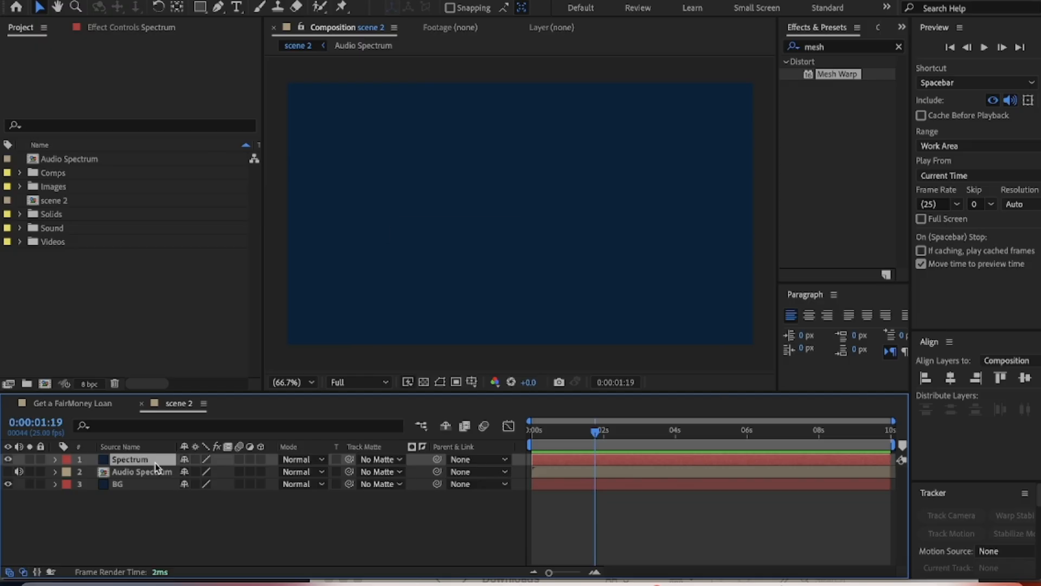
key(ctrl+shift+c)
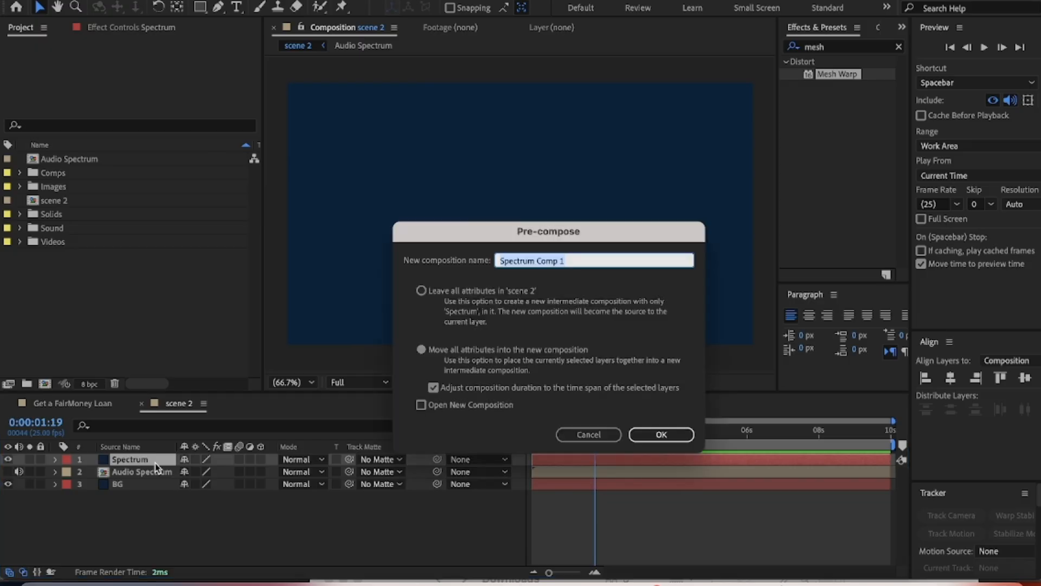
click(662, 435)
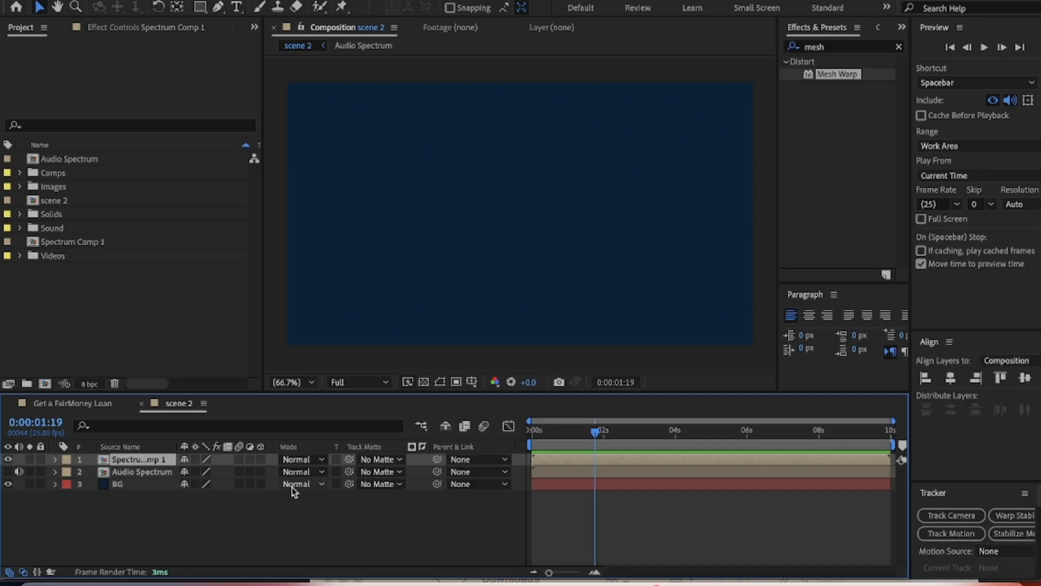
- Find the Audio Spectrum effect and apply it to the pre-composed Spectrum layer
click(898, 47)
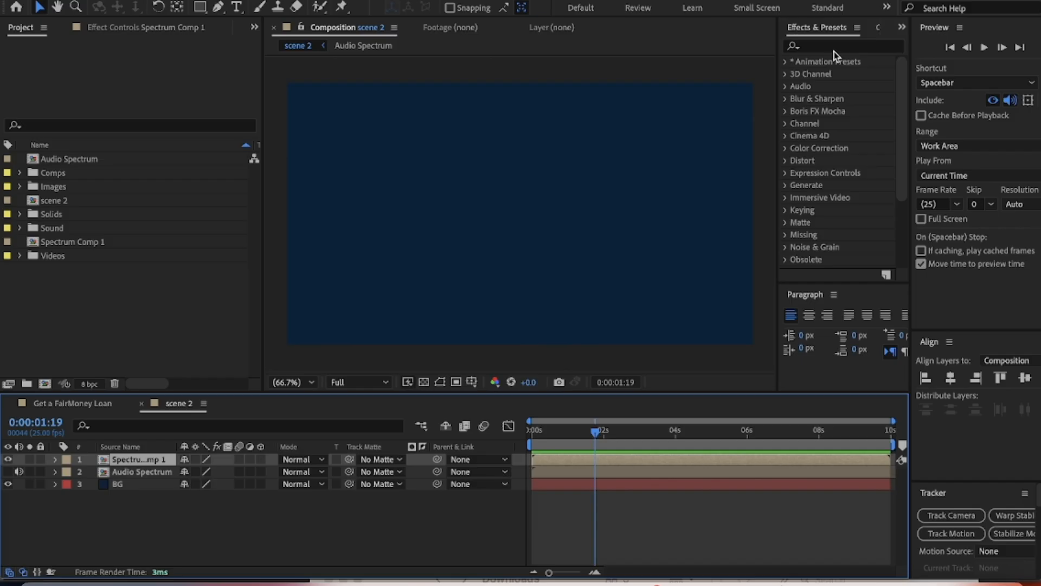
click(830, 48)
text(Audio)
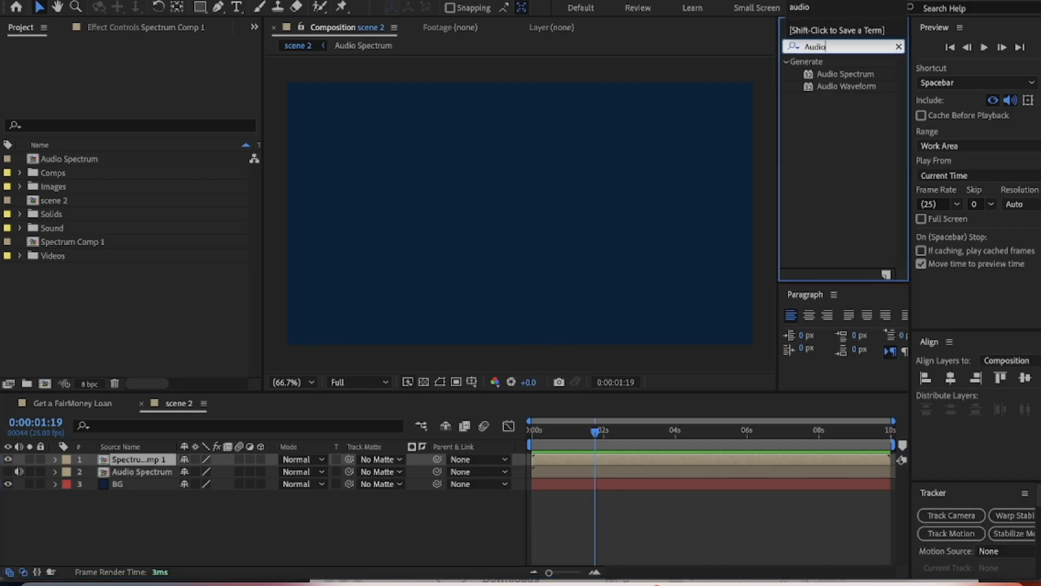
drag(846, 75, 163, 460)
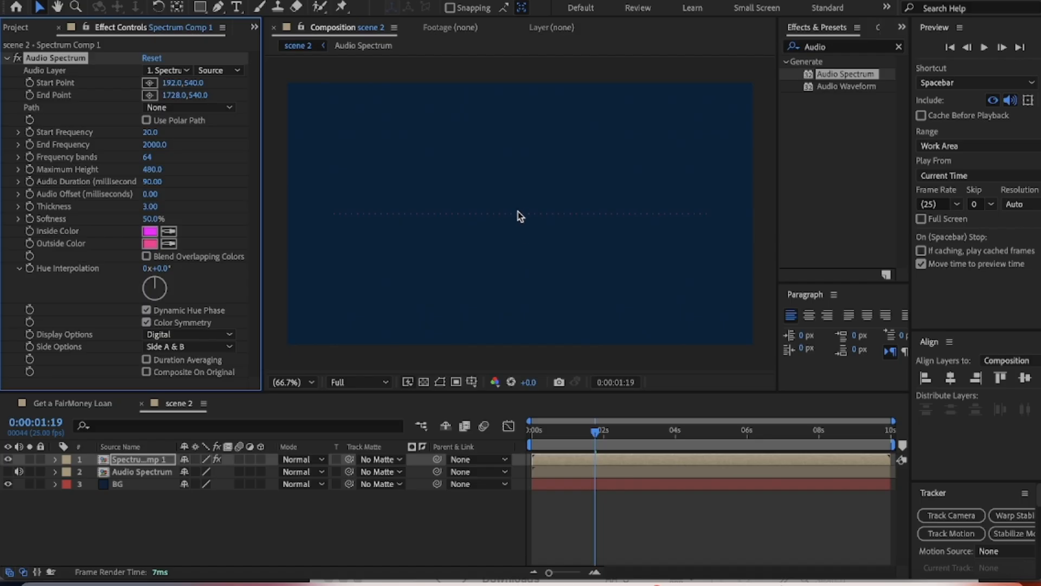
- Show the Title/Action Safe guides over the scene 2 composition
click(470, 381)
click(510, 397)
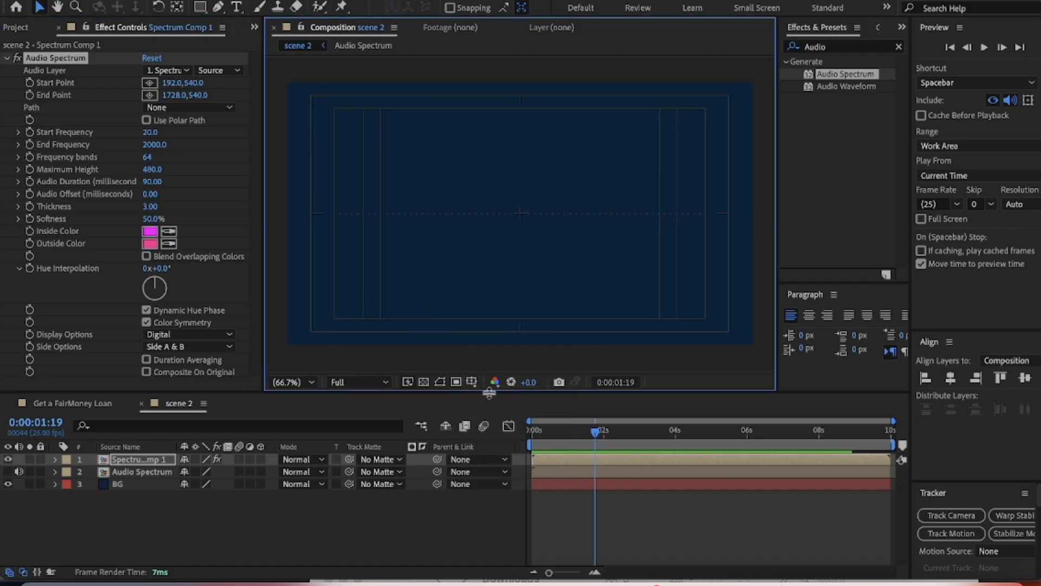
click(471, 383)
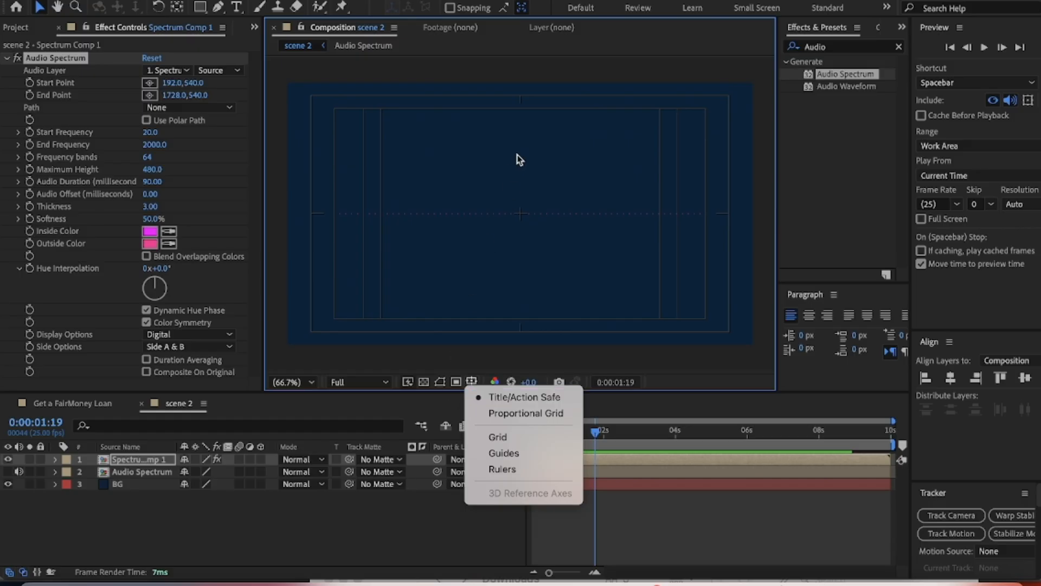
- Set the Audio Spectrum effect's start point X to 960 and hide the Title/Action Safe guides
click(164, 84)
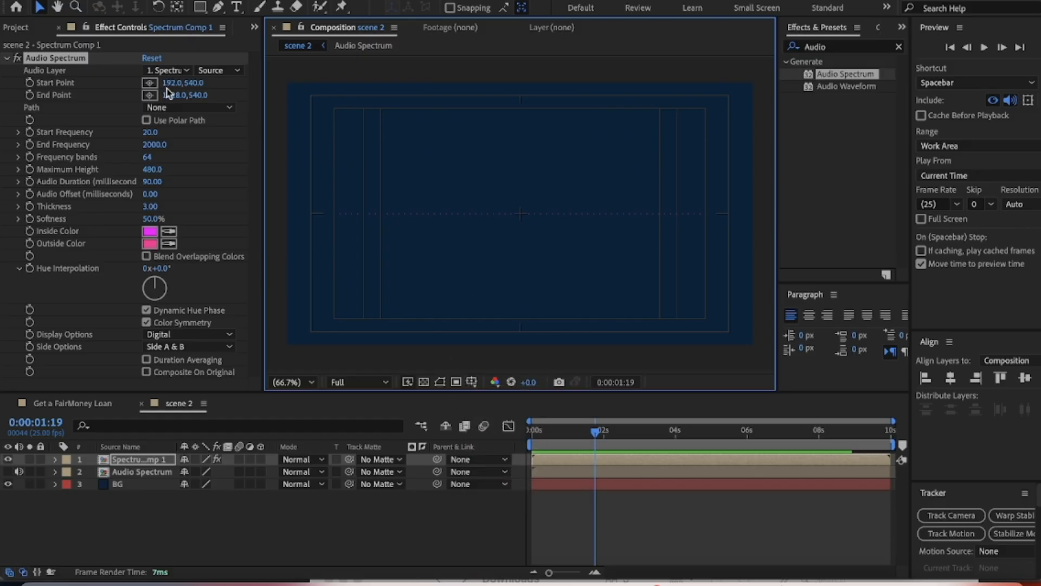
click(172, 83)
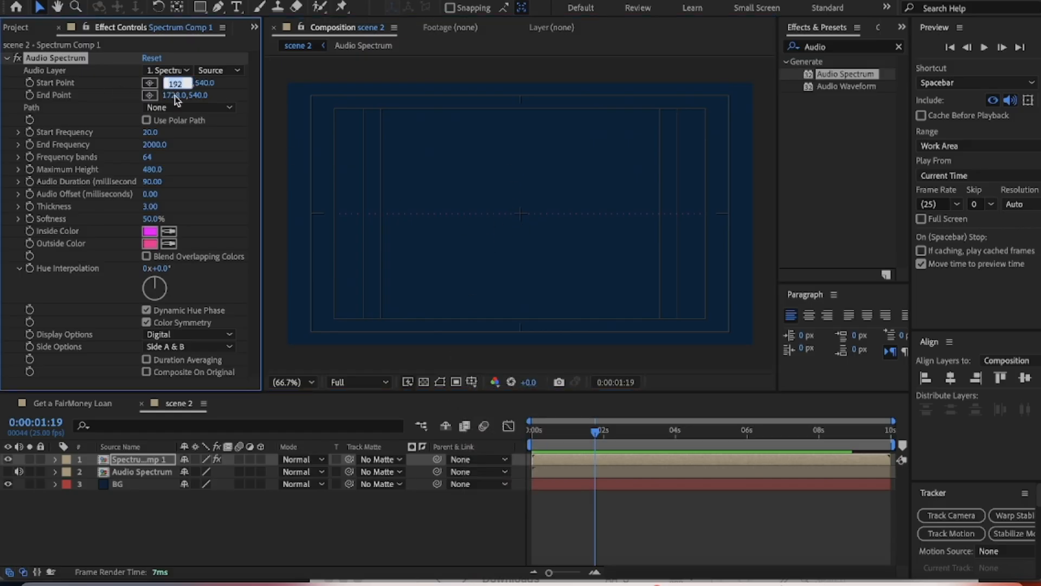
text(960)
key(Return)
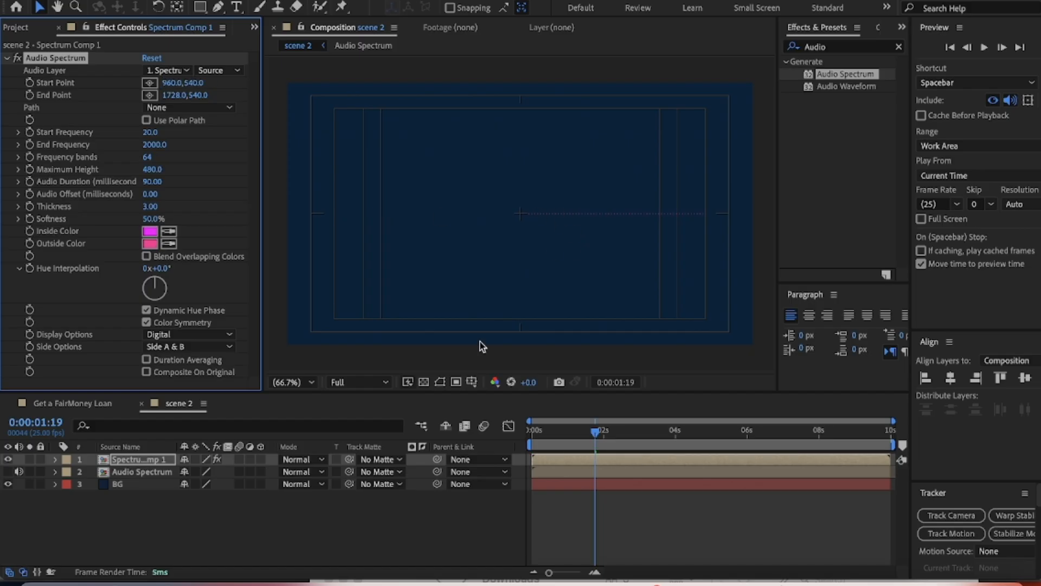
click(471, 382)
click(493, 401)
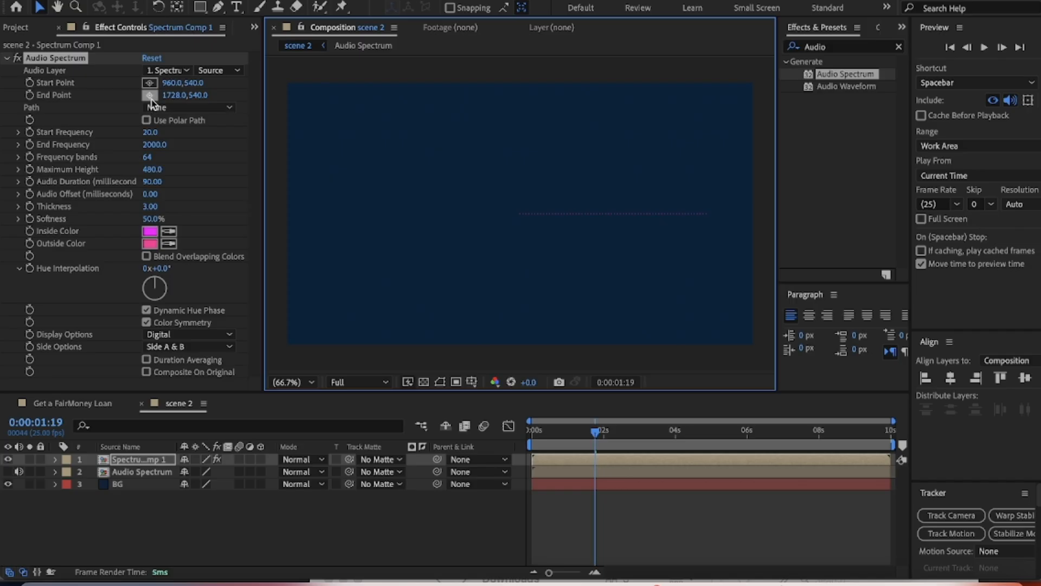
- Set the Audio Spectrum effect's end point X to 1120
click(164, 95)
text(12)
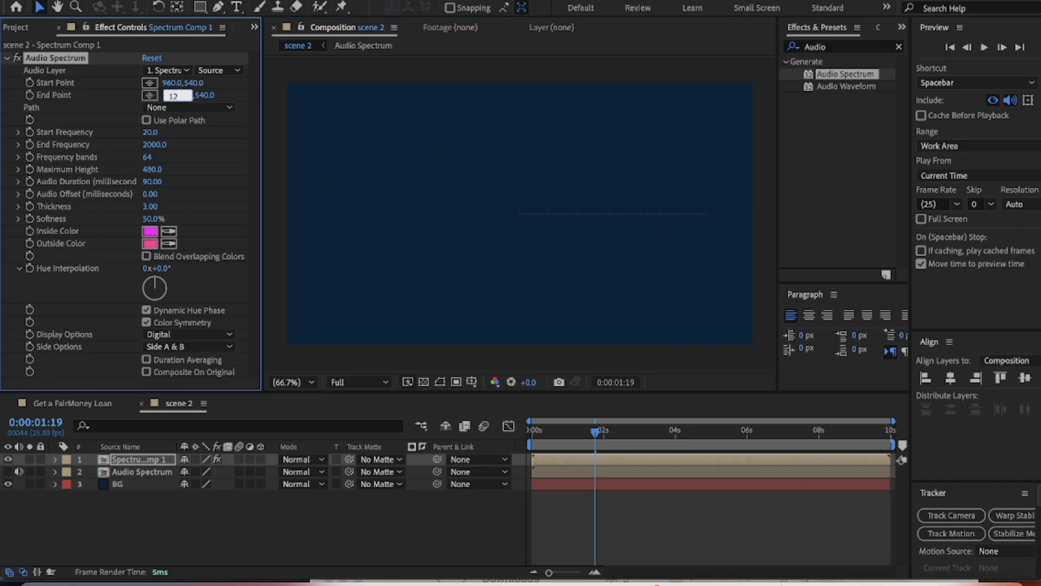
text(20)
key(Return)
- Use the Audio Spectrum layer as the effect's audio layer and play the composition to preview the reacting spectrum
mouse_move(594, 431)
mouse_down()
mouse_move(536, 430)
mouse_move(603, 431)
mouse_up()
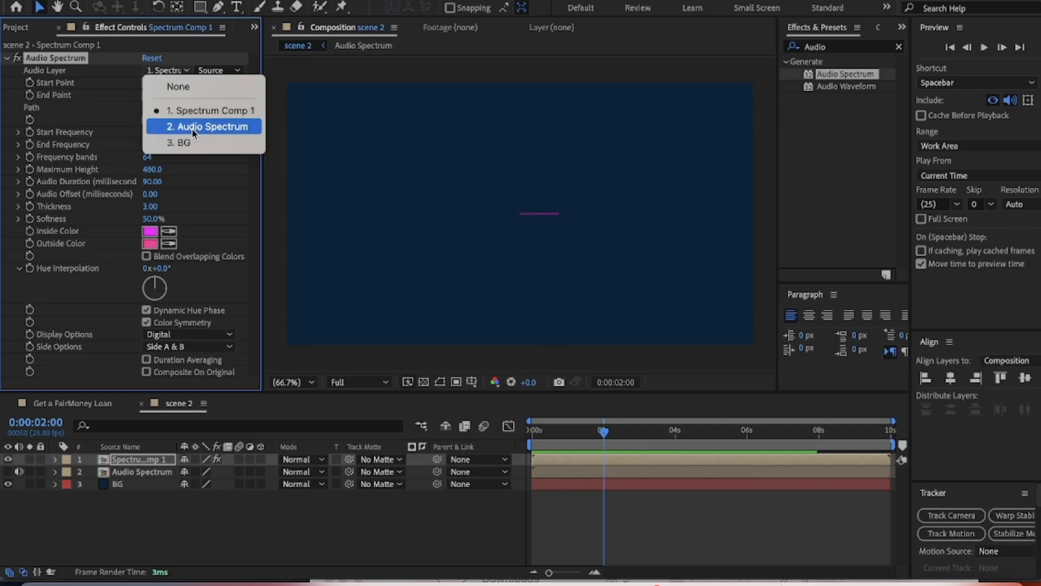
click(192, 129)
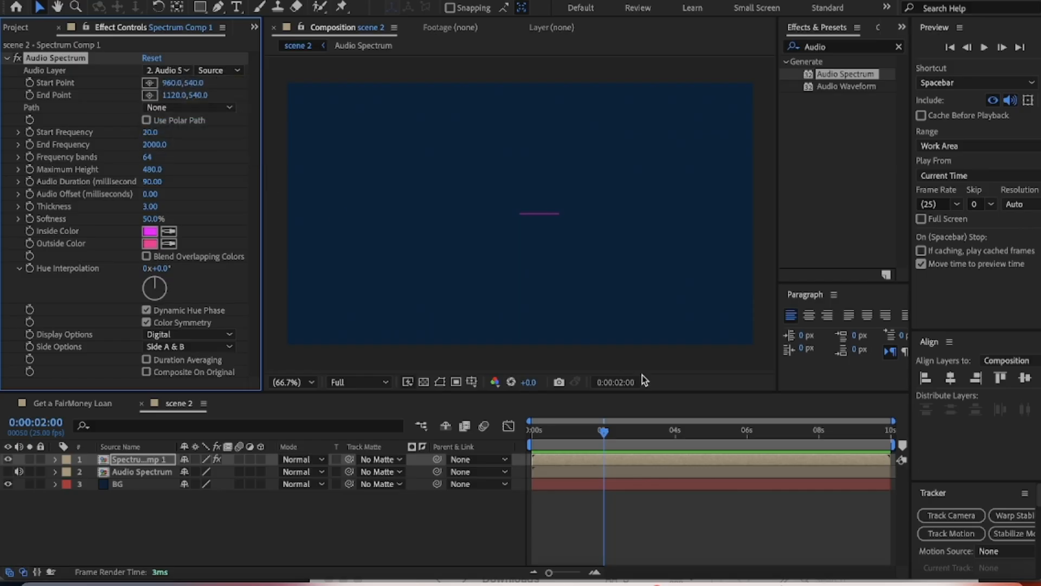
drag(604, 432, 566, 434)
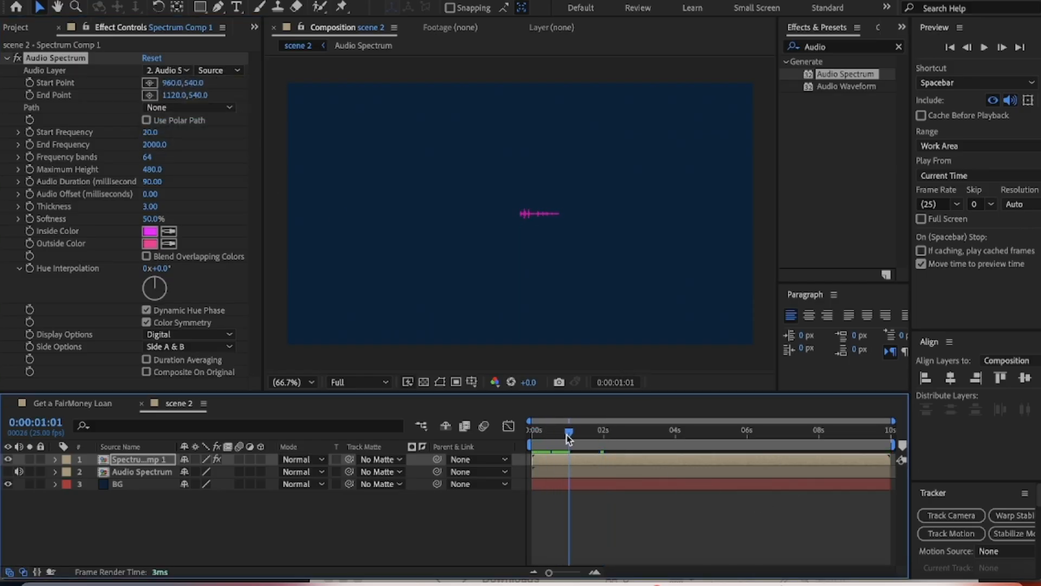
key(space)
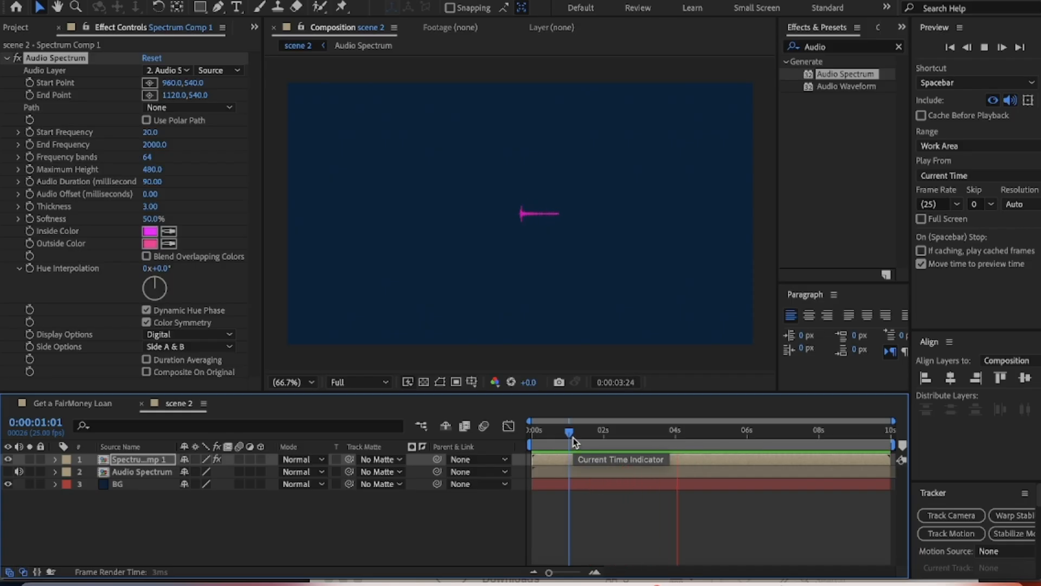
key(space)
- Set the current time to 0:00:04:08 and add a composition marker there
mouse_move(701, 432)
mouse_down()
mouse_move(671, 432)
mouse_move(688, 432)
mouse_up()
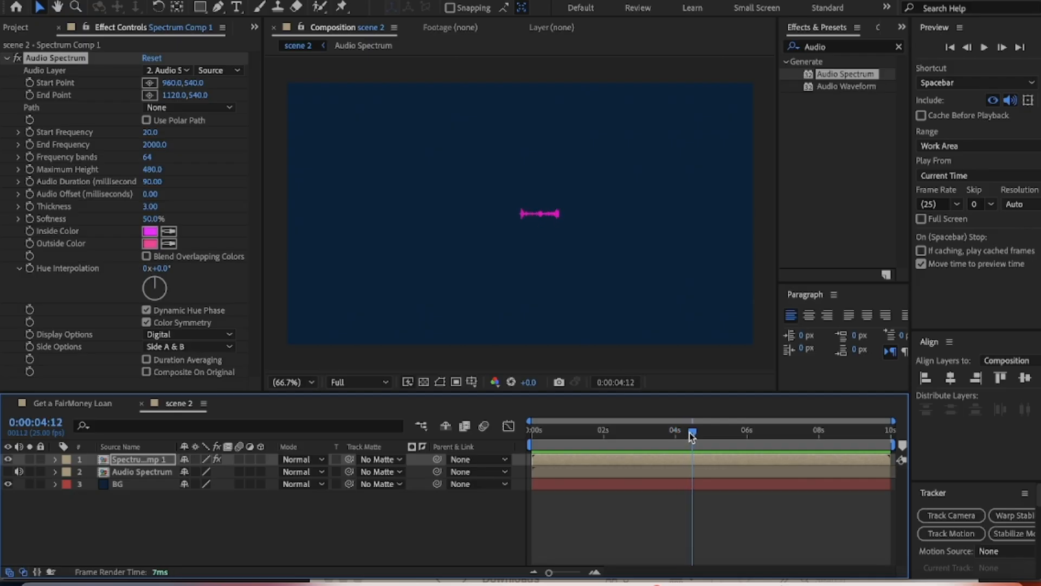
drag(690, 433, 693, 433)
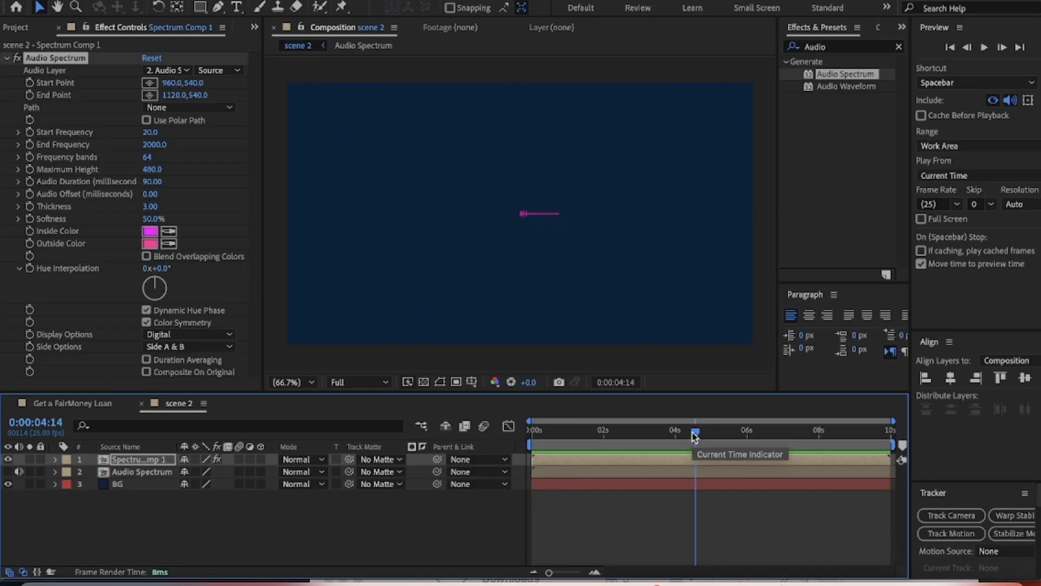
click(52, 423)
text(4:)
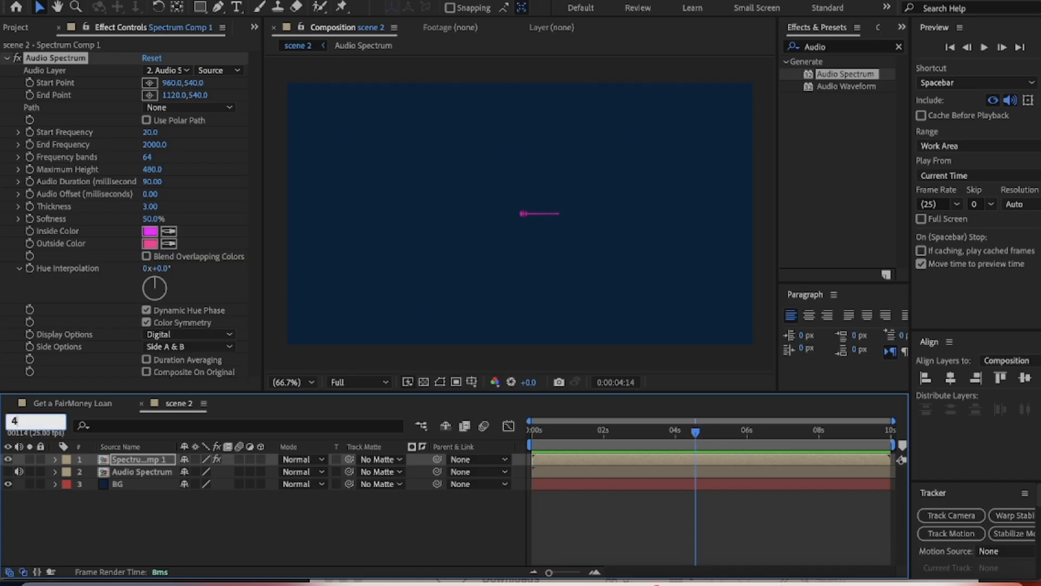
text(08)
key(Return)
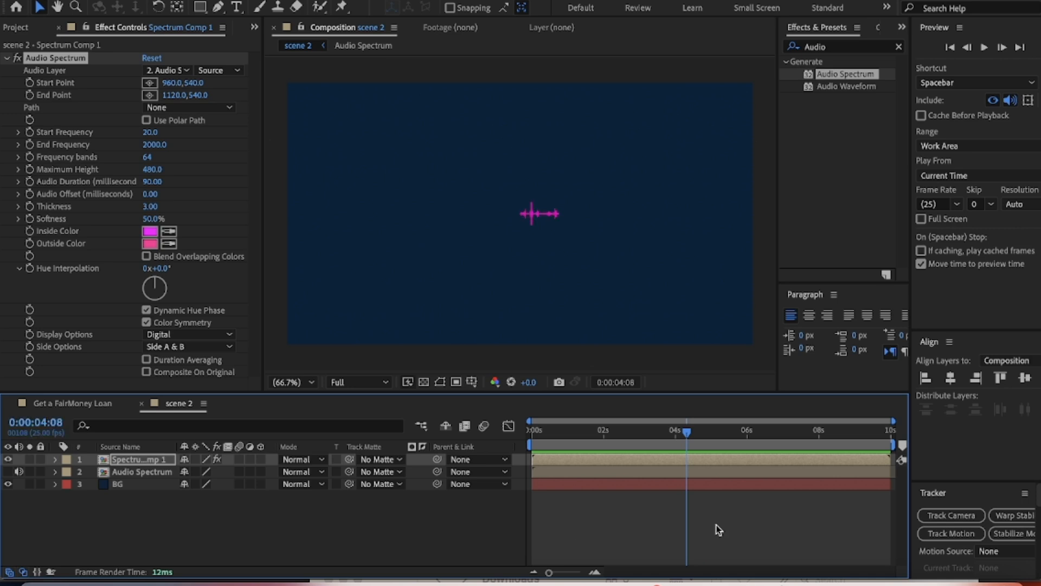
click(903, 446)
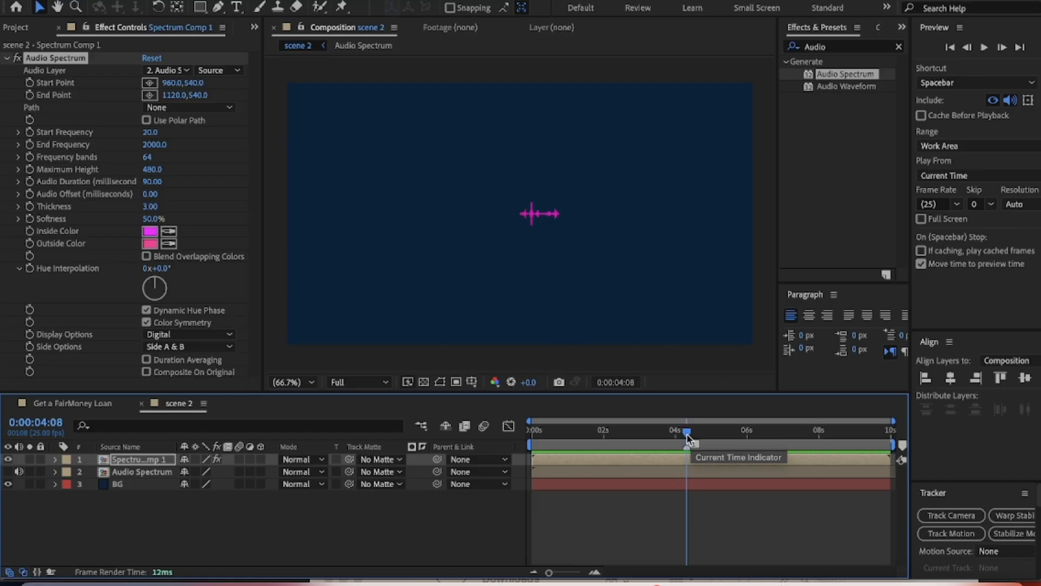
- Set the Audio Spectrum's start frequency to 200 and its softness to 0%
click(7, 58)
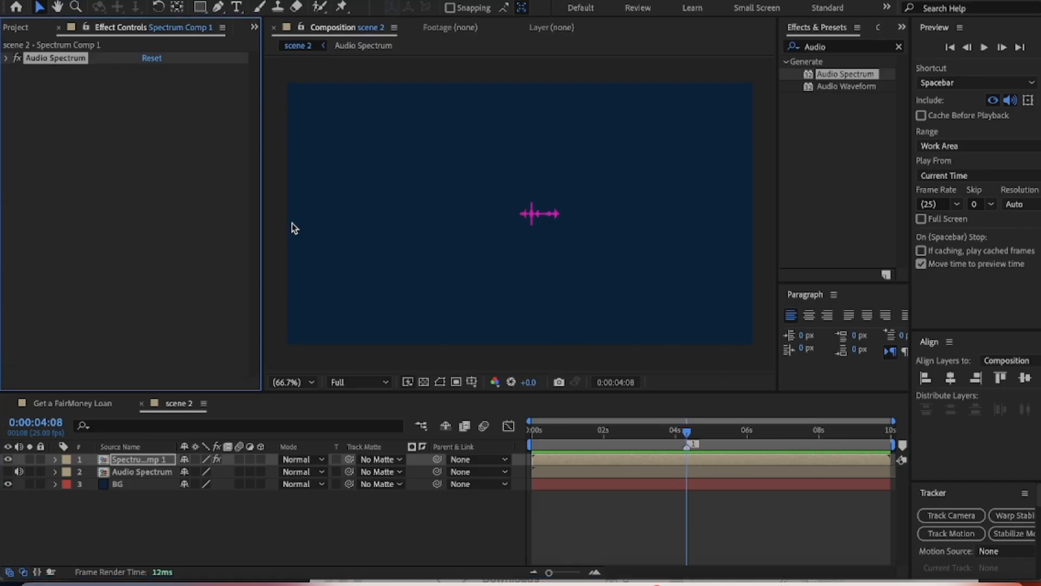
click(7, 58)
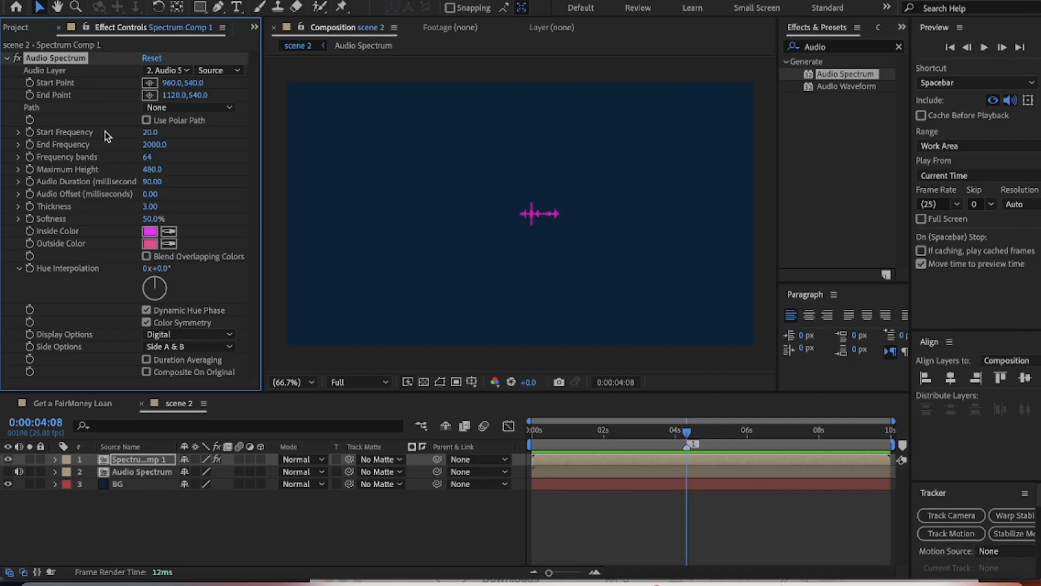
click(151, 133)
text(20)
key(Return)
click(149, 219)
text(0)
key(Return)
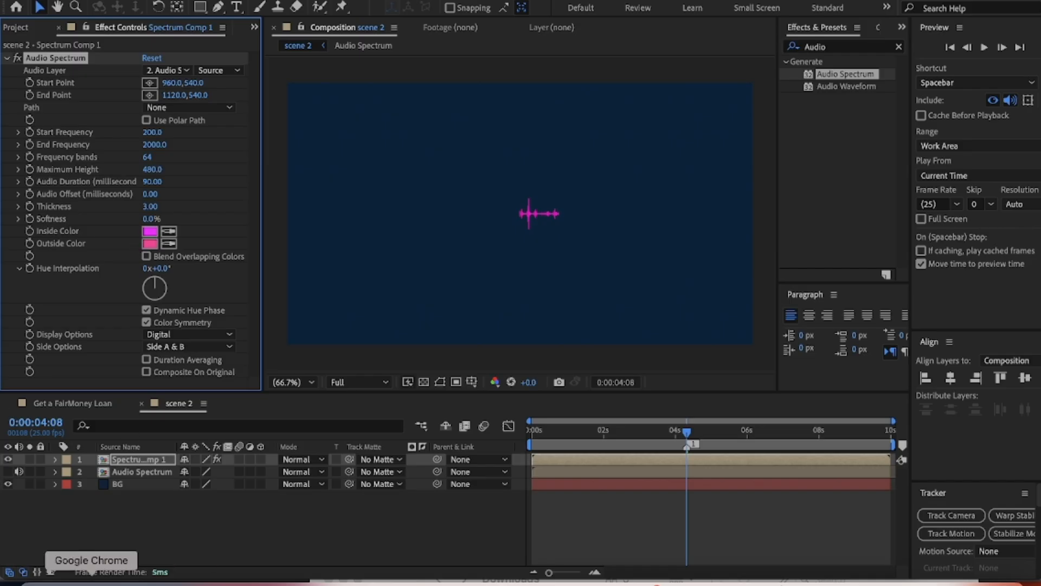
- Switch to Illustrator and copy the fill colour code 00B2C5 of the selected blue square
click(119, 583)
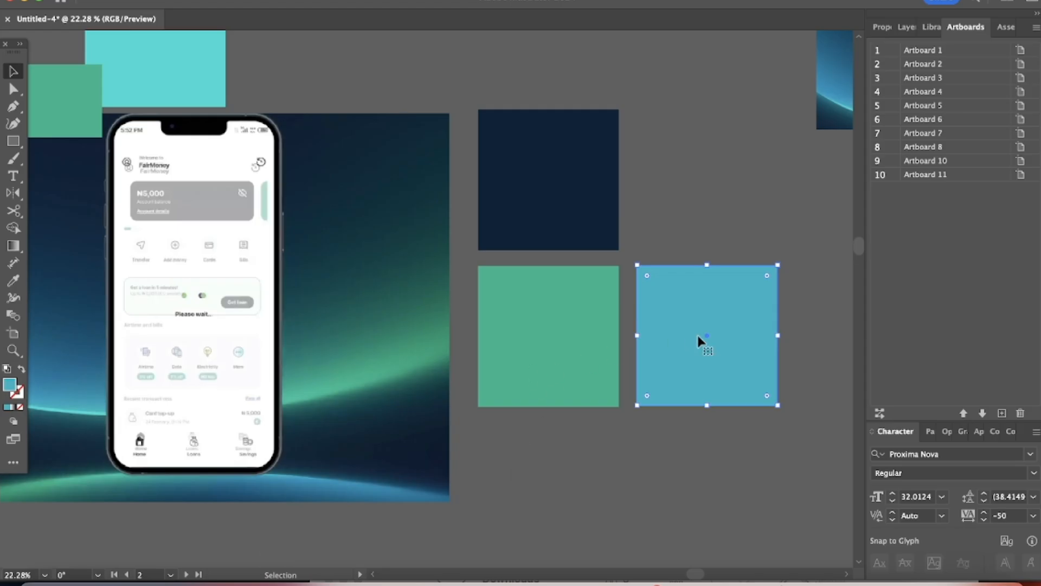
double_click(9, 386)
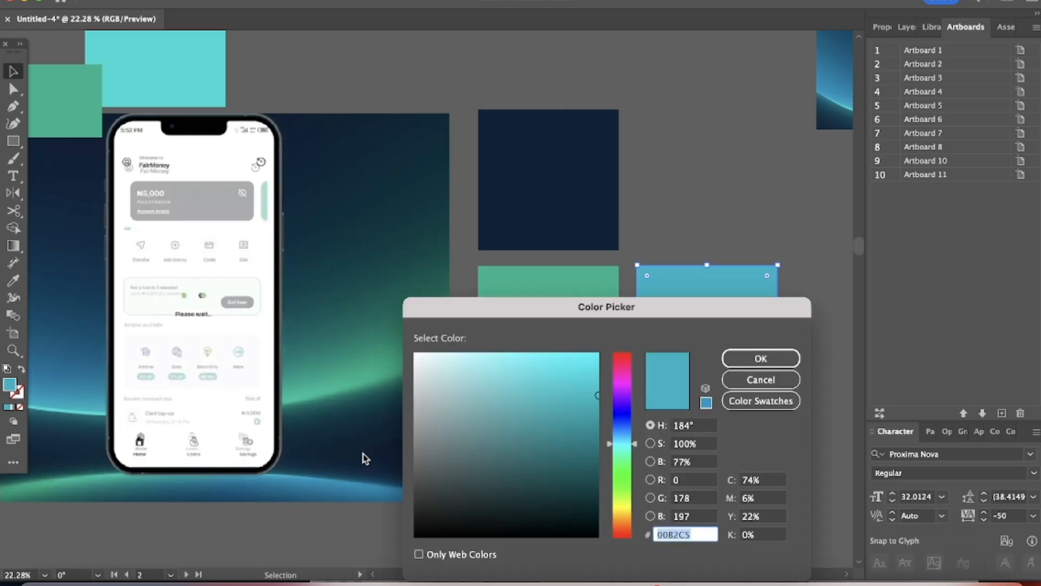
click(776, 360)
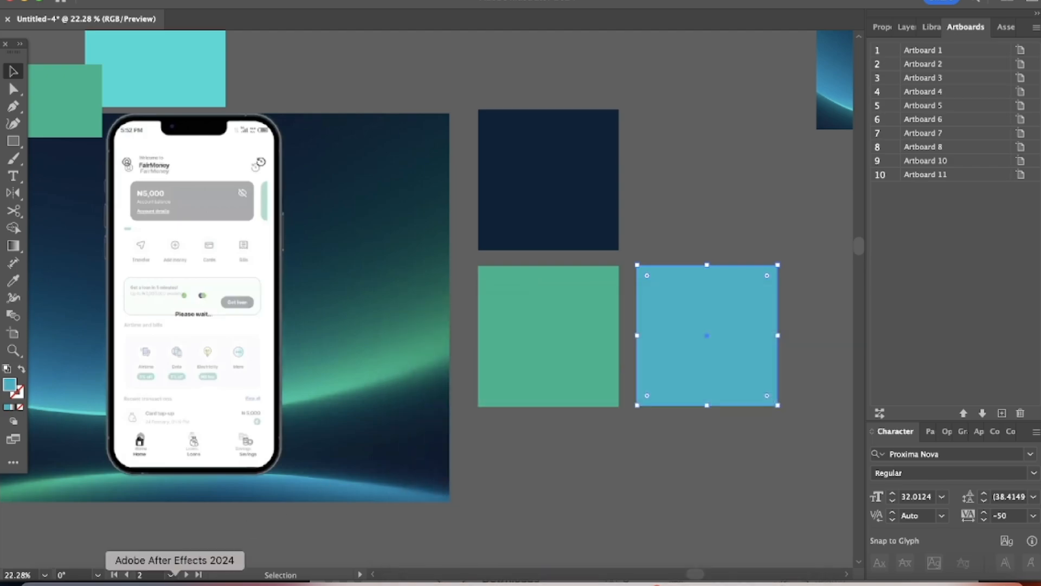
- Return to After Effects and set the Audio Spectrum's inside color to 00B2C5
click(175, 579)
click(149, 231)
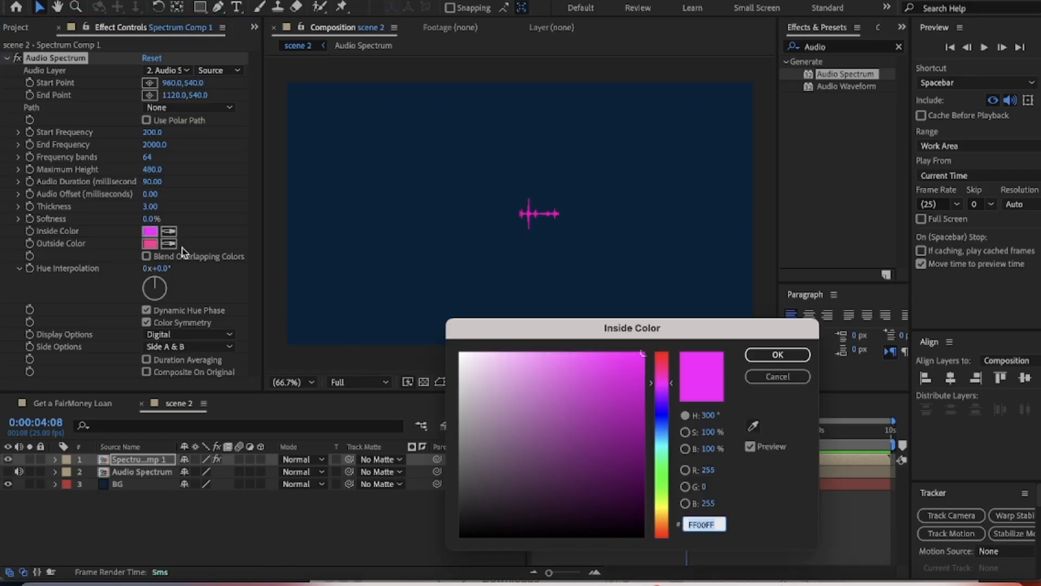
text(00B2C5)
click(777, 354)
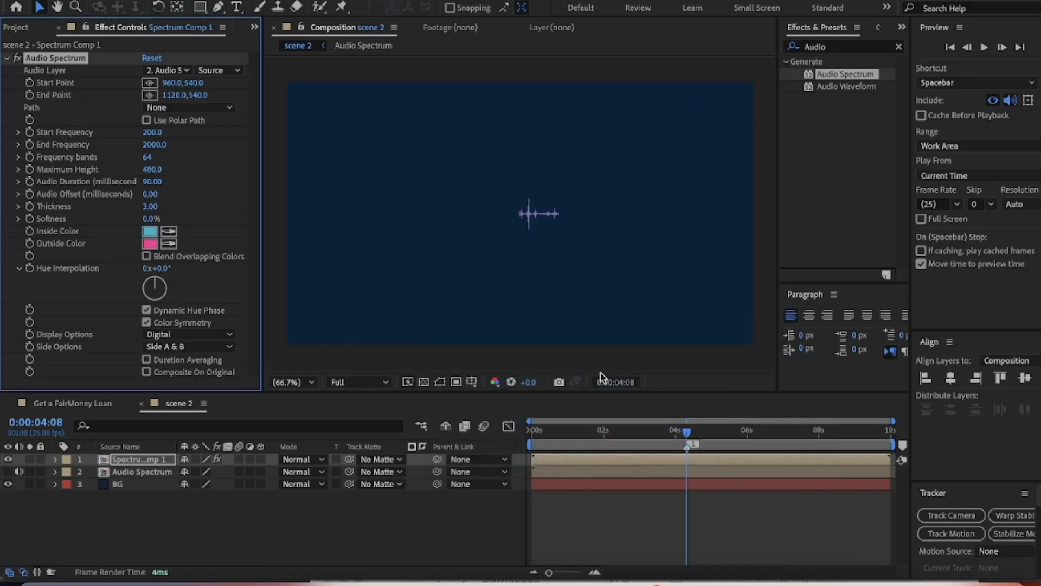
- Check the Get a FairMoney Loan composition, and in scene 2 give the spectrum's outside color the same blue as the inside color
click(75, 404)
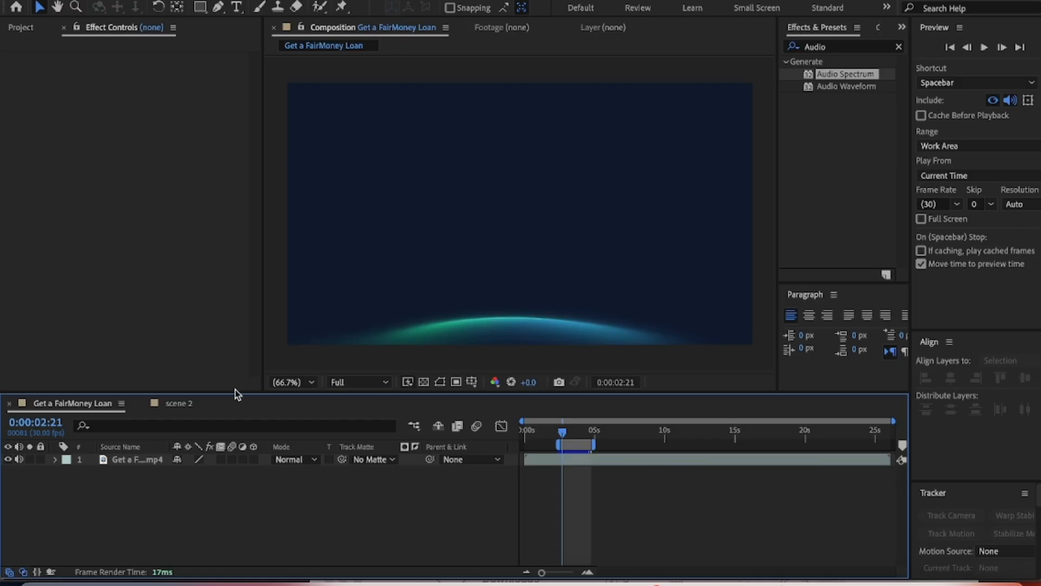
click(178, 403)
click(156, 234)
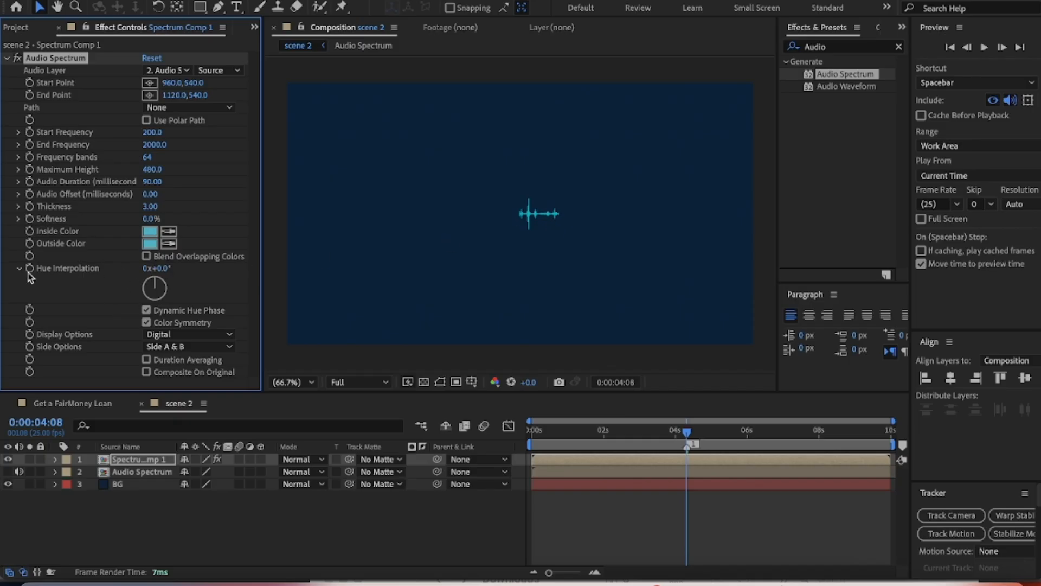
- Set the Audio Spectrum's hue interpolation to -40° and collapse the effect's settings
click(158, 268)
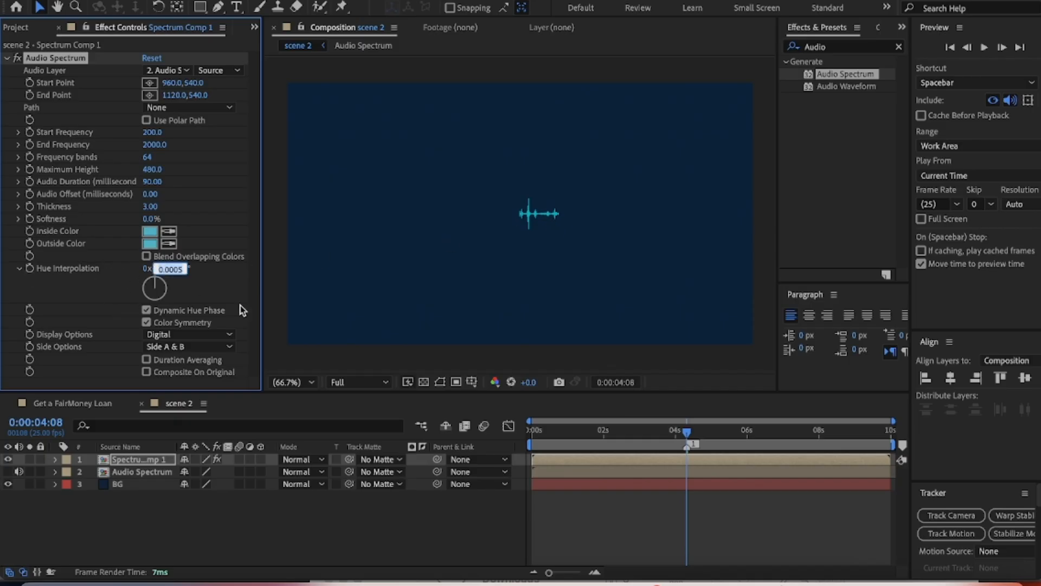
text(-40)
key(Return)
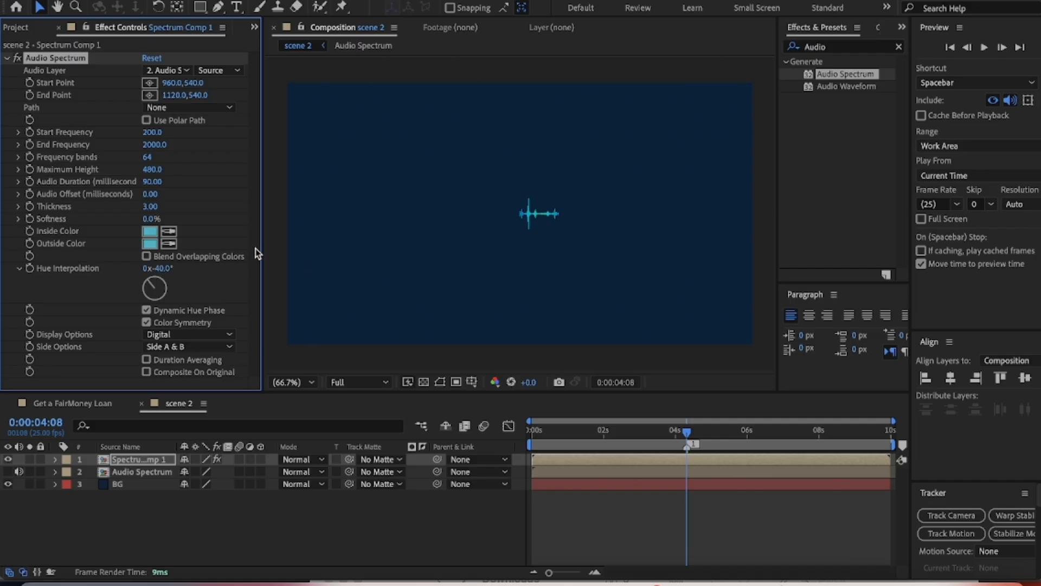
click(6, 58)
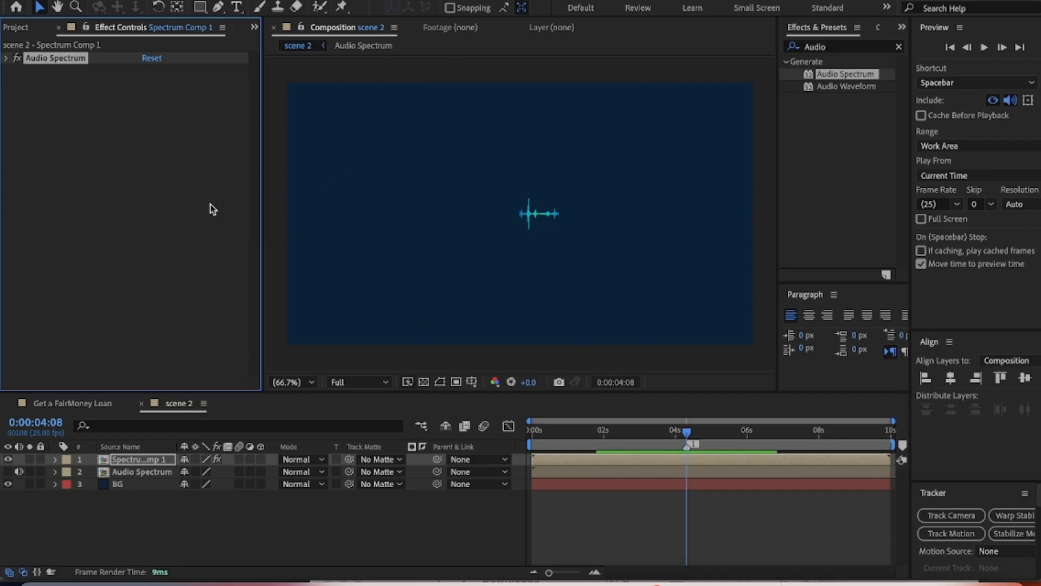
- Find the CC Radial Fast Blur effect and apply it to the Spectrum Comp 1 layer
click(899, 46)
click(857, 48)
text(cc)
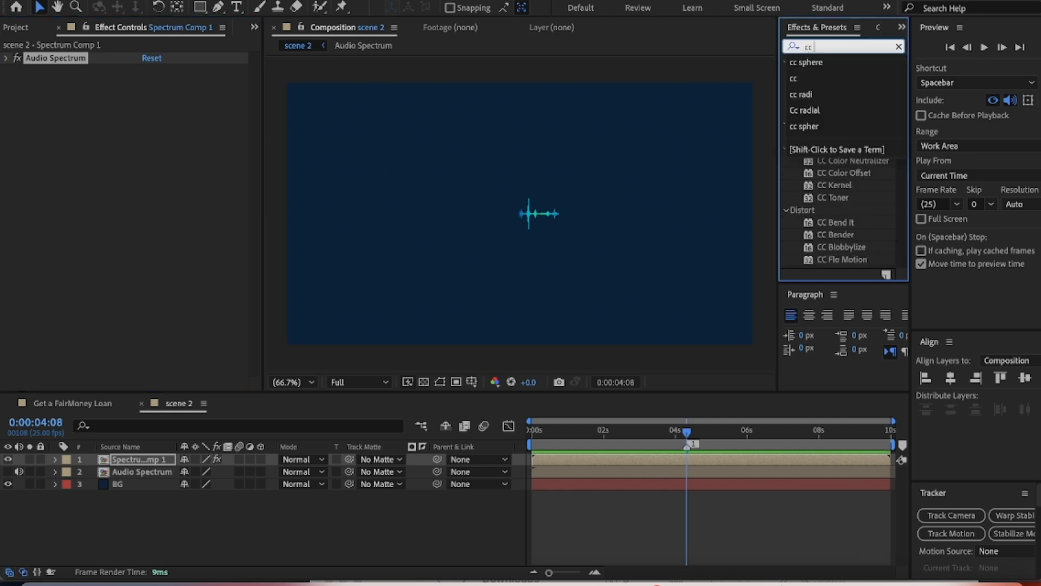
text( radial)
drag(849, 87, 311, 268)
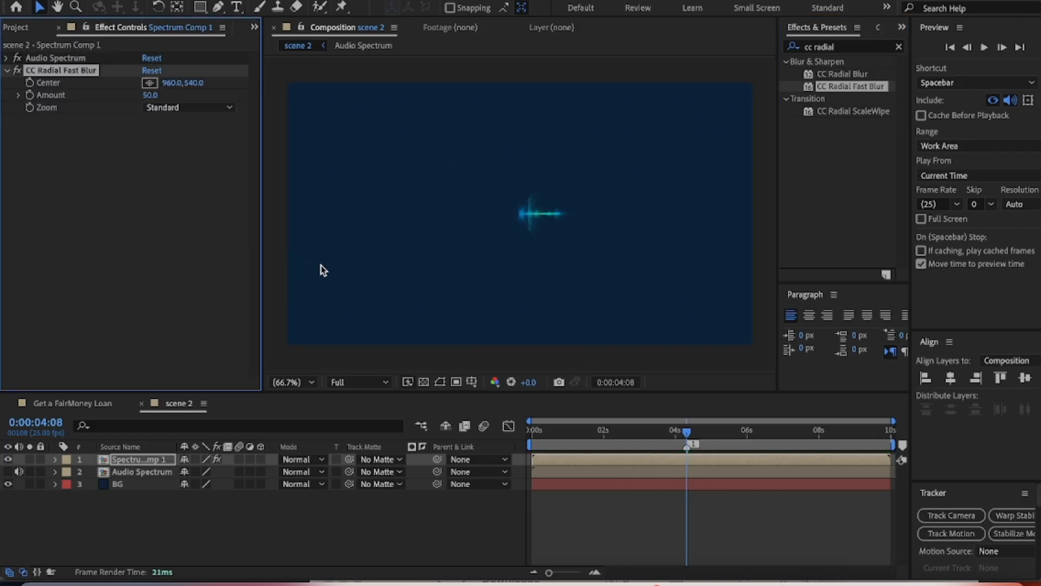
- Set the CC Radial Fast Blur amount to 83 and its zoom to Brightest, and collapse the effect's settings
click(151, 97)
text(8)
key(Return)
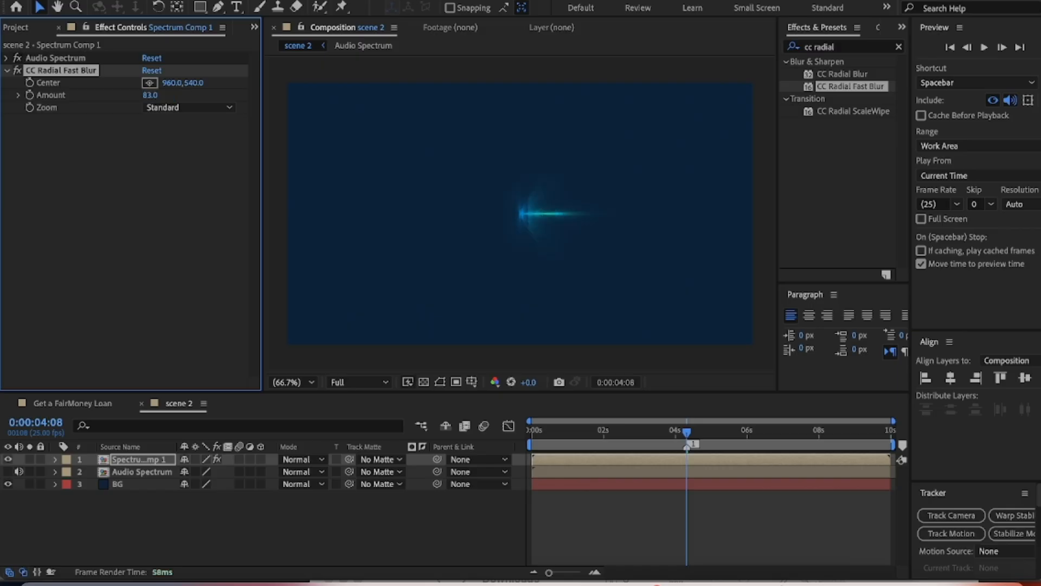
click(156, 110)
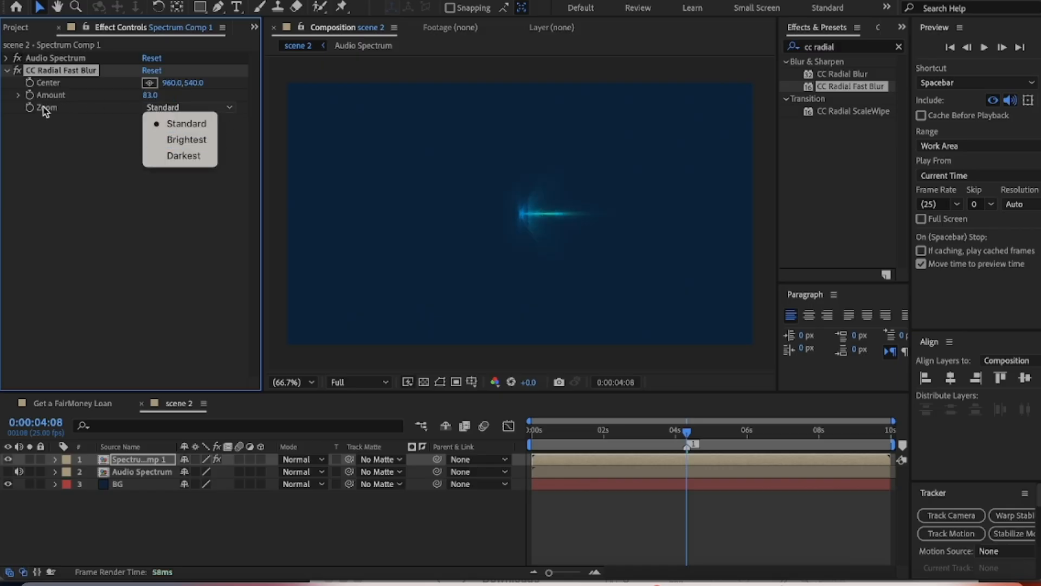
click(174, 140)
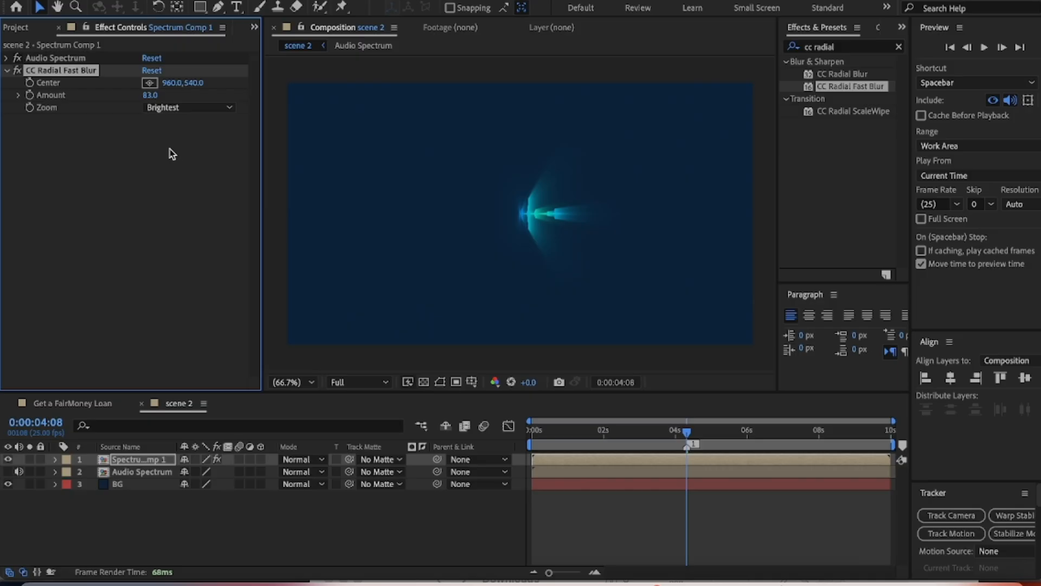
click(7, 70)
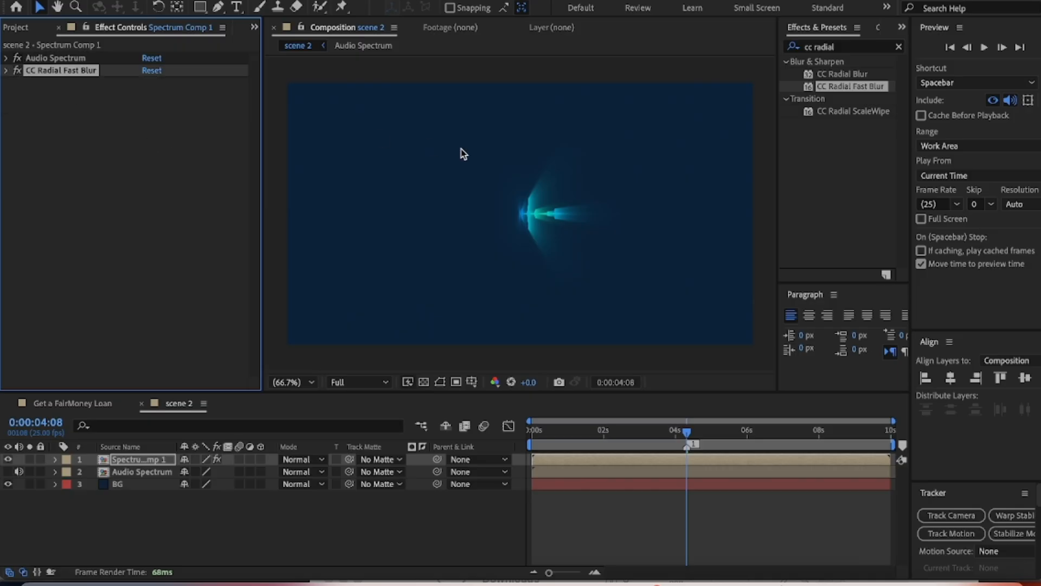
- Find the Fast Box Blur effect and apply it to the Spectrum Comp 1 layer
click(899, 47)
click(854, 49)
text(cc)
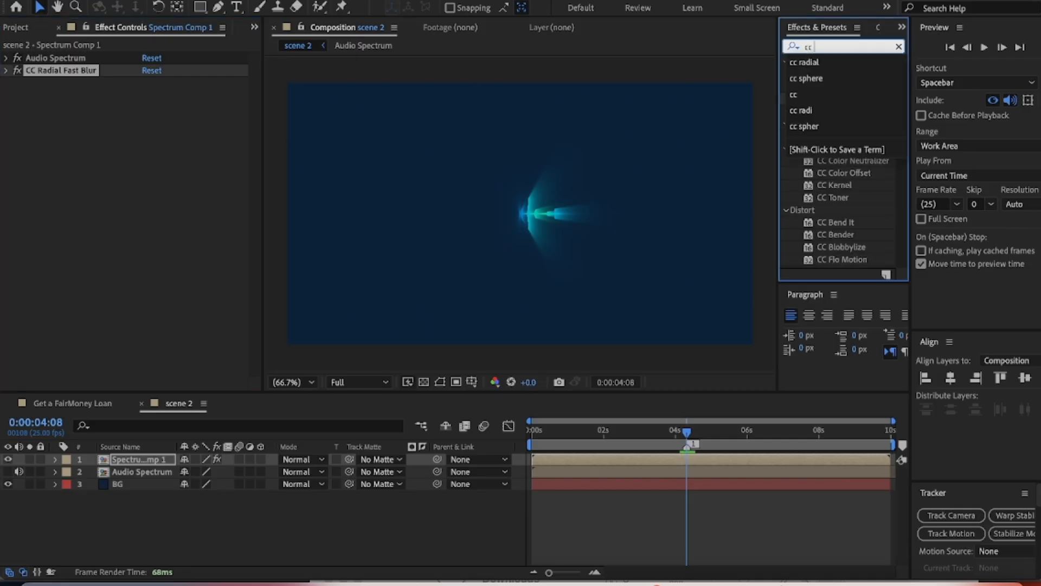
key(BackSpace)
key(BackSpace)
text(fast)
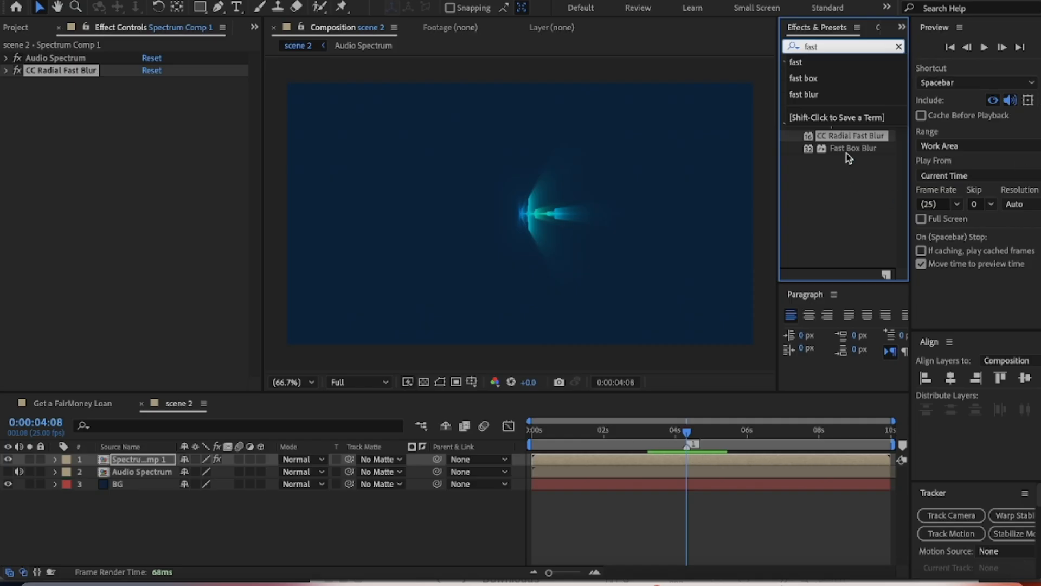
drag(840, 150, 565, 217)
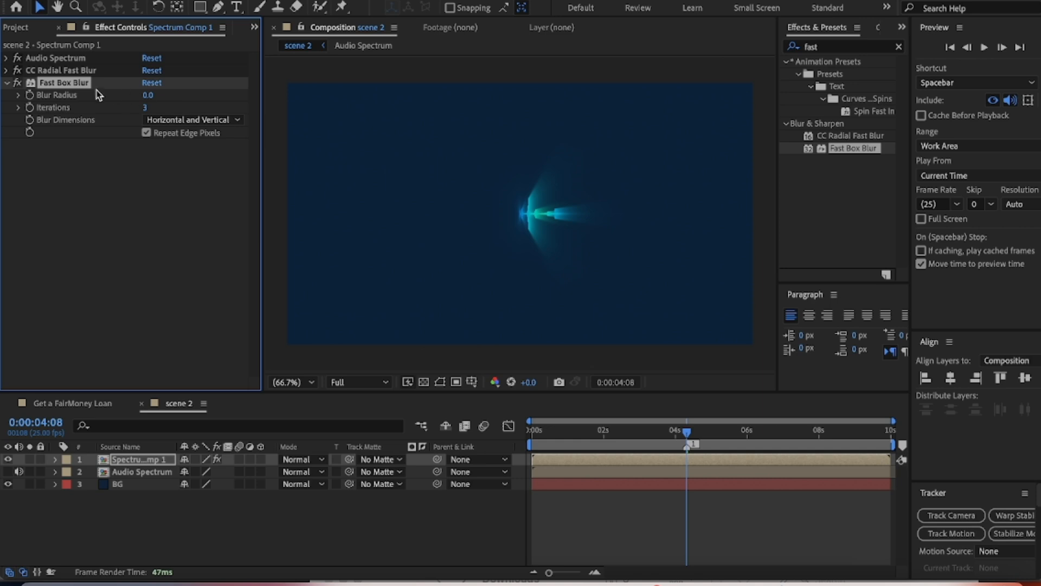
- Set the Fast Box Blur radius to 43 and collapse the effect's settings
drag(147, 95, 157, 95)
click(154, 95)
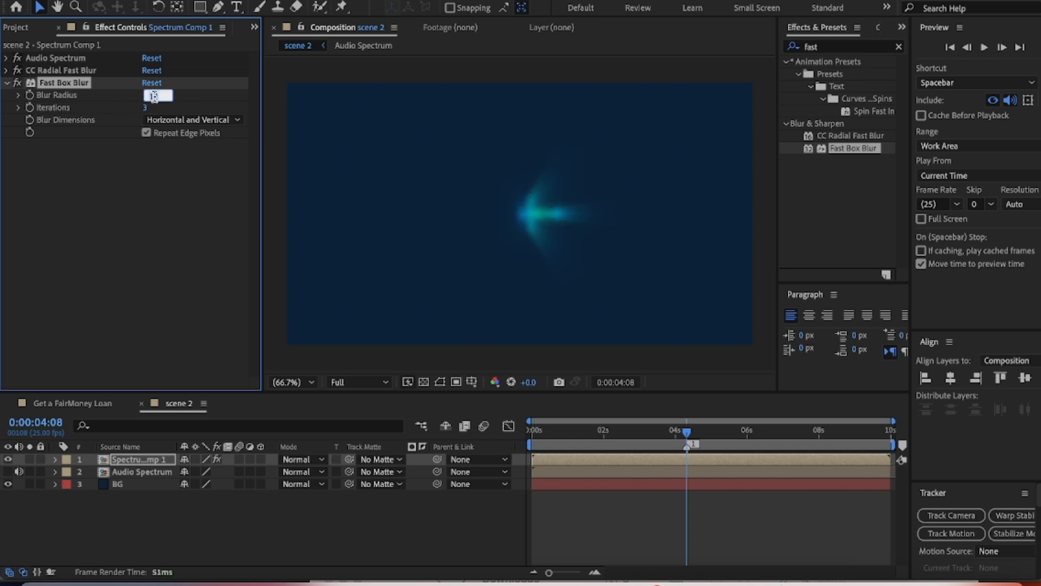
text(43)
key(Return)
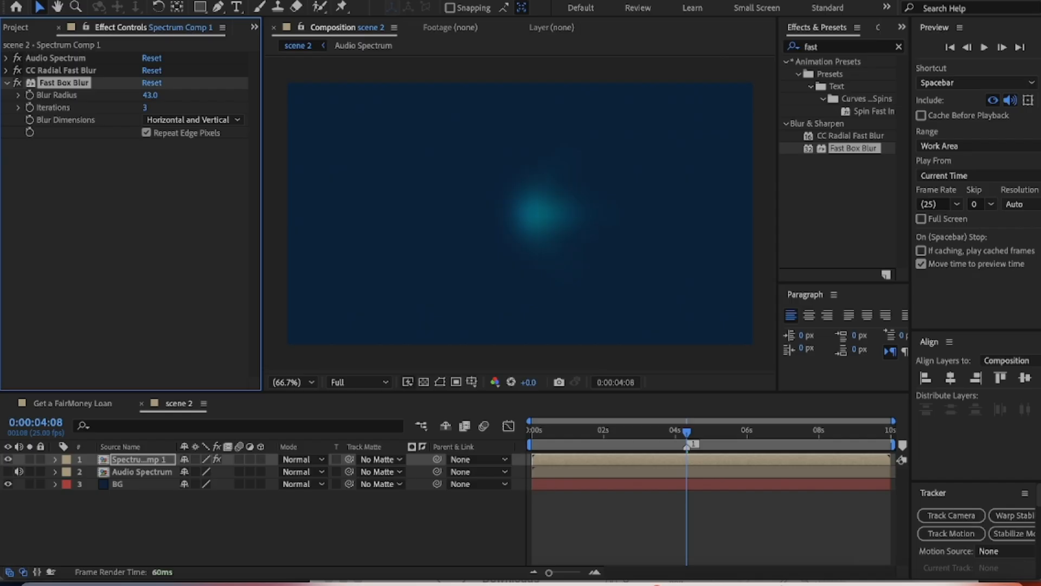
click(7, 82)
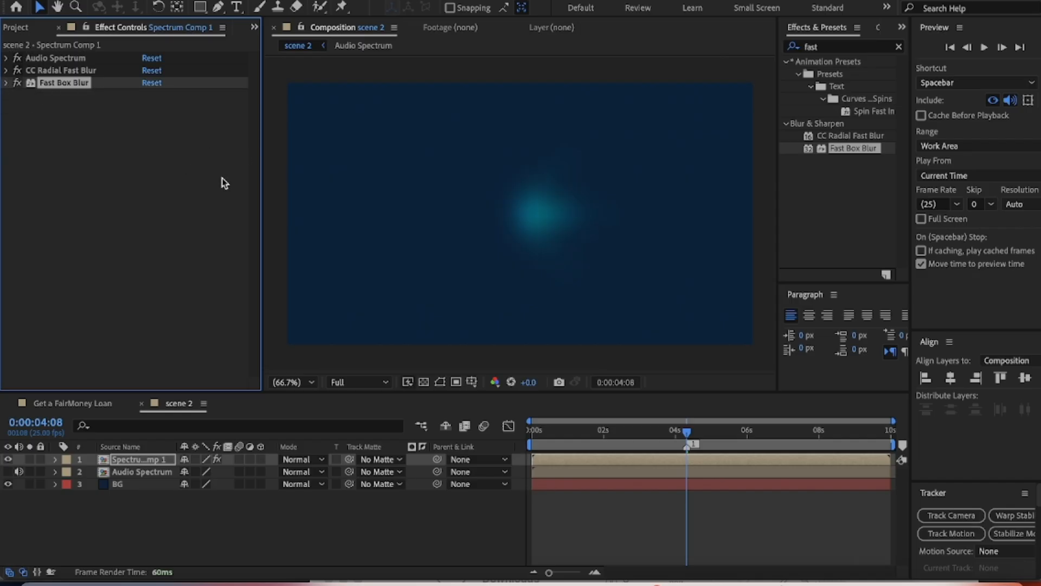
- Find the CC Sphere effect and add it to the Spectrum Comp 1 layer below Fast Box Blur
click(898, 47)
text(cc)
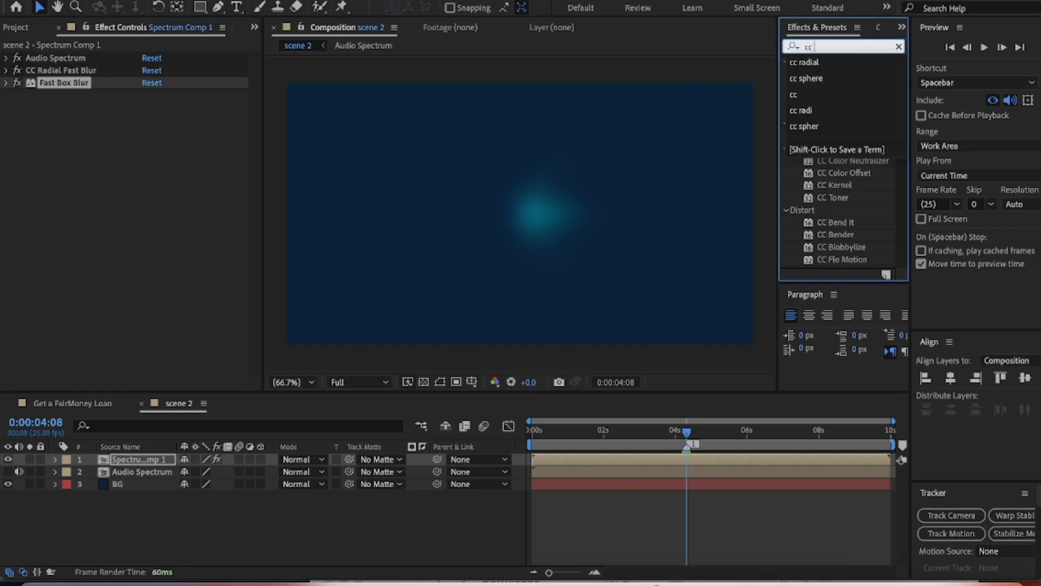
text( sphere)
drag(833, 81, 130, 144)
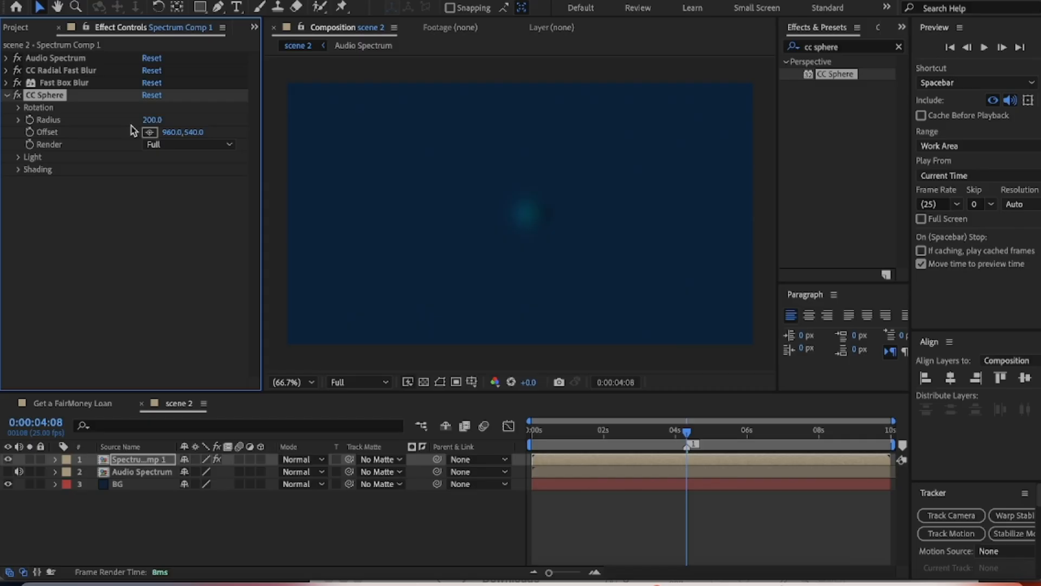
- Rotate the CC Sphere by 71° around X and 45° around Z
click(17, 108)
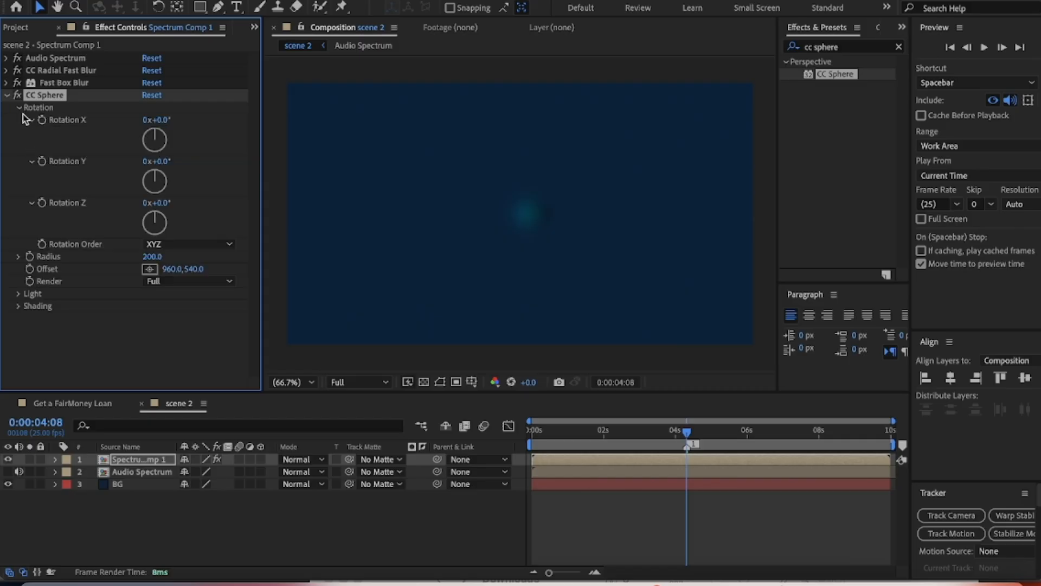
click(161, 120)
text(71)
key(Return)
click(161, 204)
text(45)
key(Return)
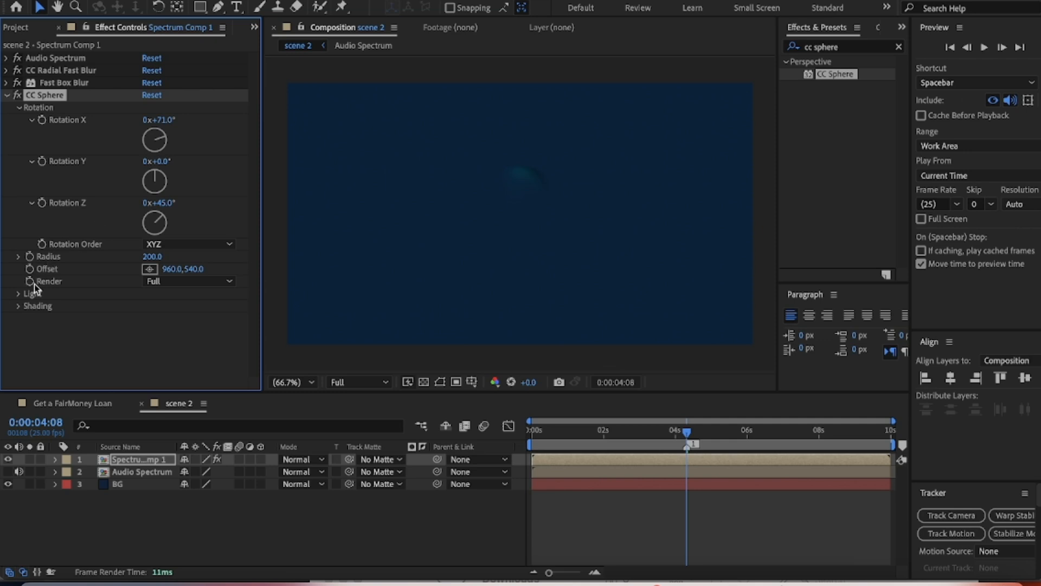
- Set the CC Sphere's ambient shading to 100 and collapse the effect's settings
click(20, 307)
click(150, 318)
text(100)
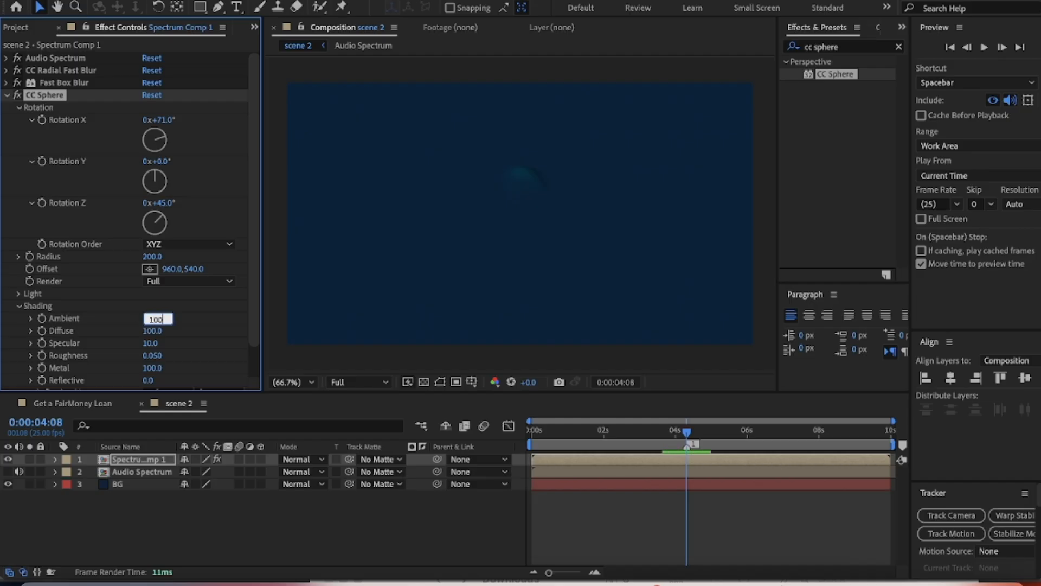
key(Return)
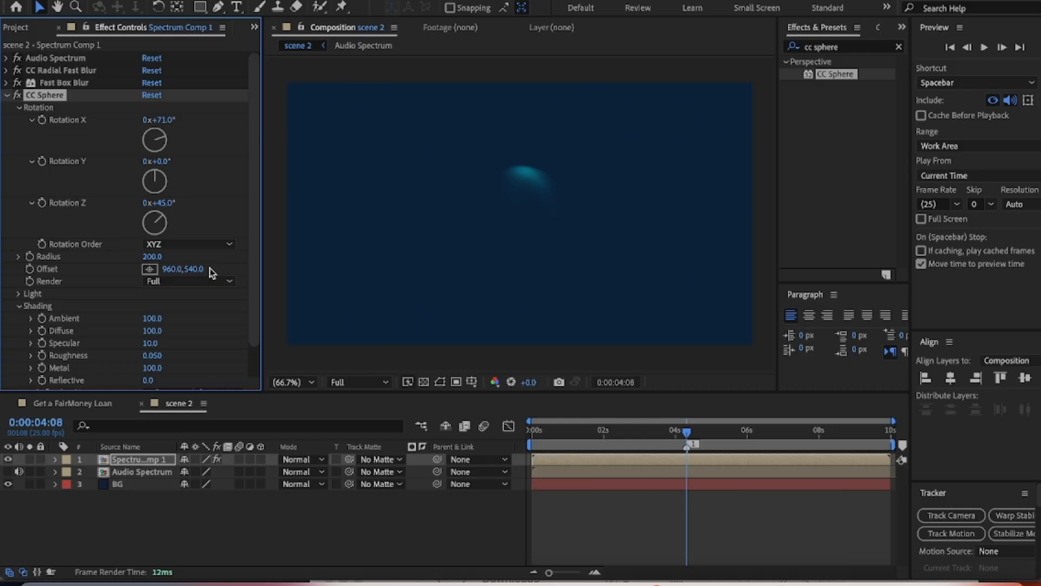
click(7, 96)
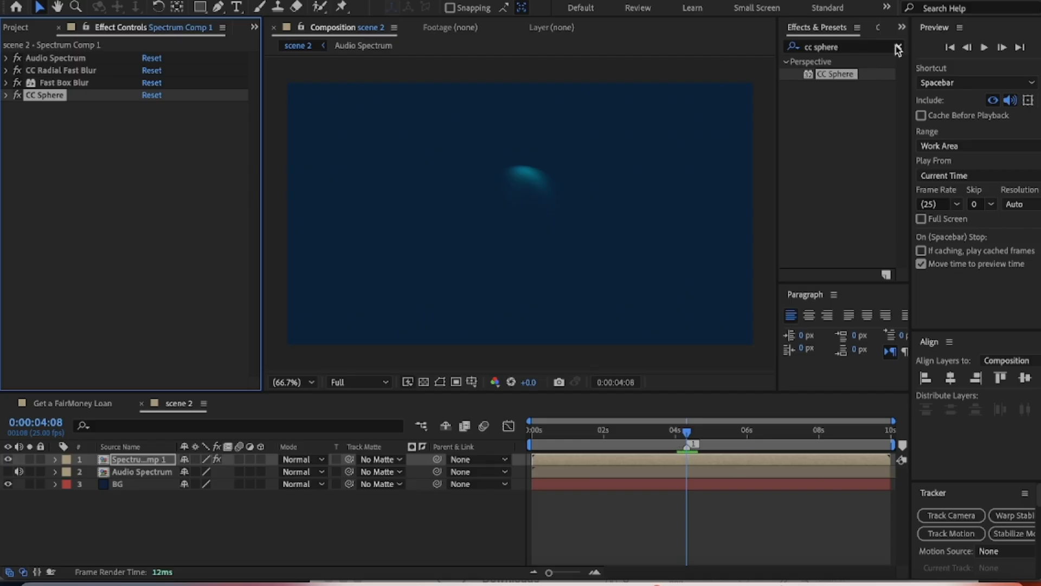
- Find the stylize Glow effect and add it to the Spectrum Comp 1 layer below CC Sphere
click(899, 47)
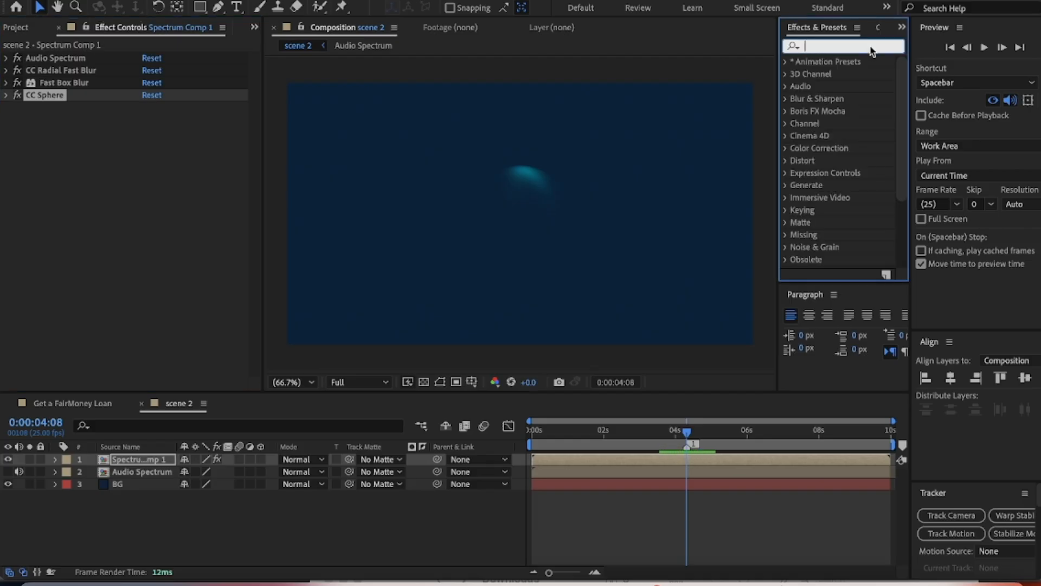
text(glow)
drag(839, 148, 173, 195)
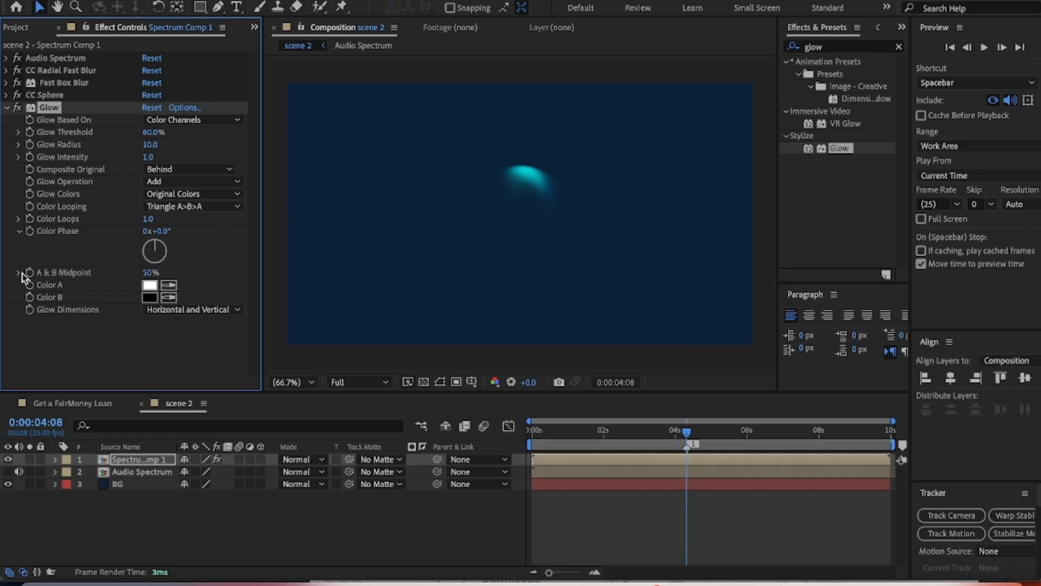
- Set the Glow radius to 200 and collapse the effect's settings
click(151, 145)
text(200)
key(Return)
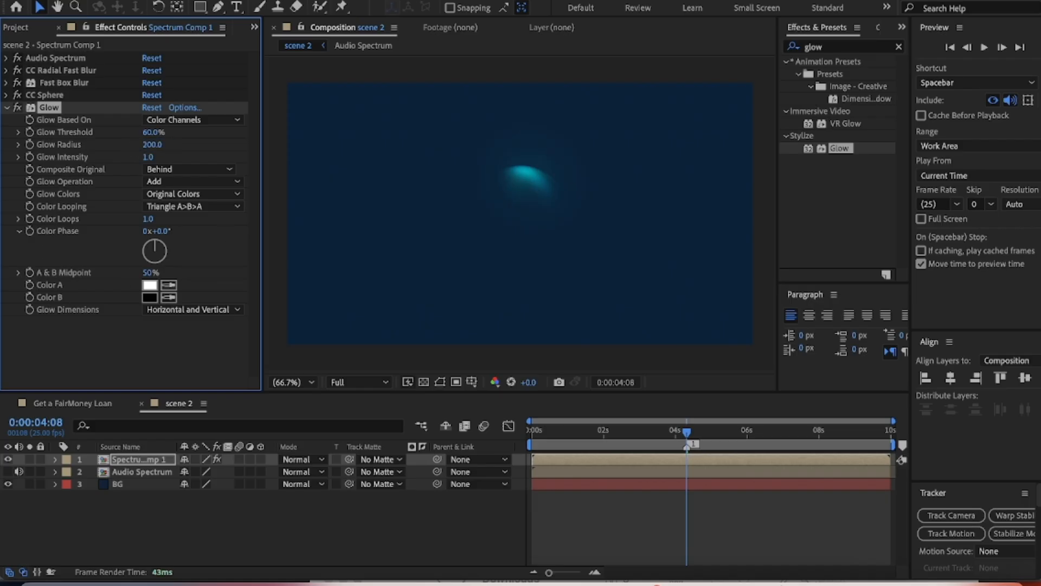
click(7, 108)
click(136, 257)
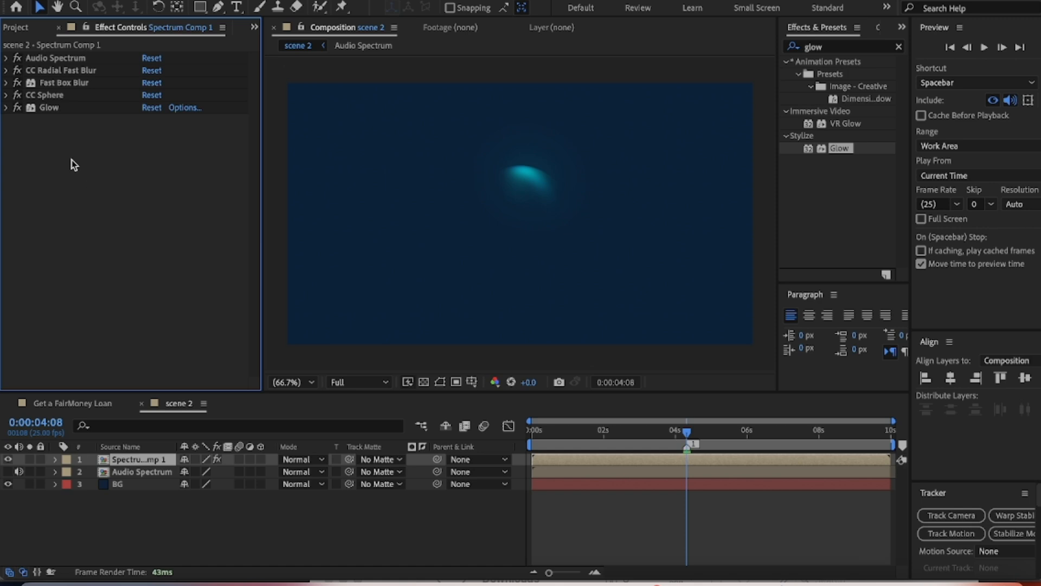
- Check the glow with the BG layer hidden and shown, and compare scene 2 with the Get a FairMoney Loan composition
click(7, 484)
click(7, 485)
click(7, 484)
click(7, 484)
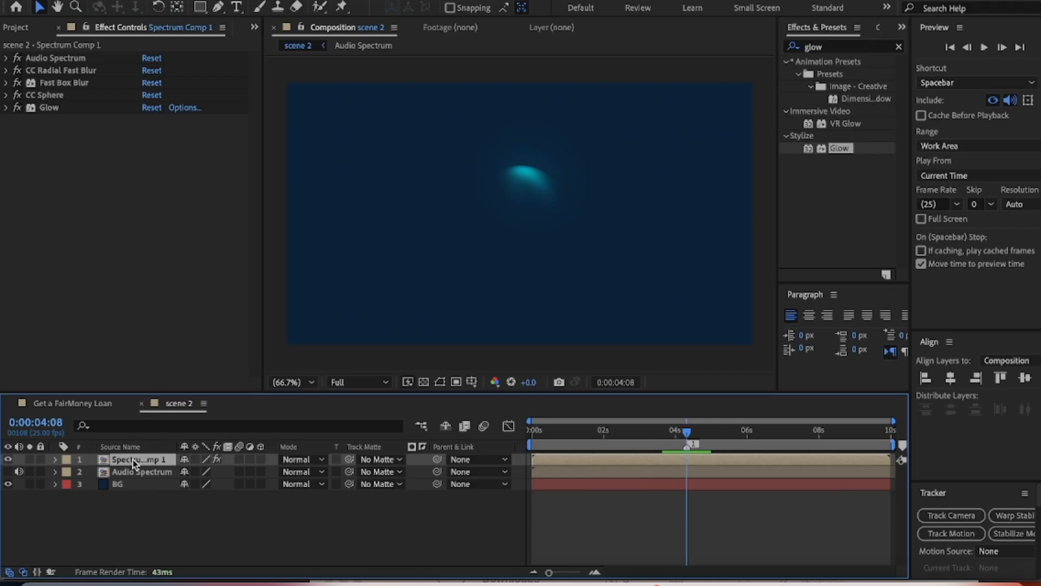
click(107, 237)
click(151, 460)
click(103, 404)
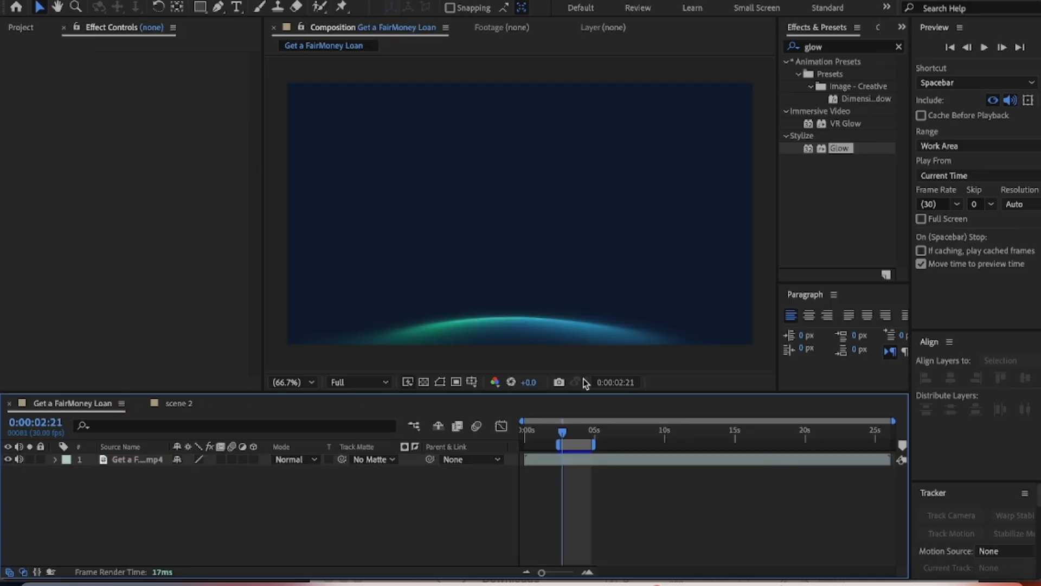
click(178, 404)
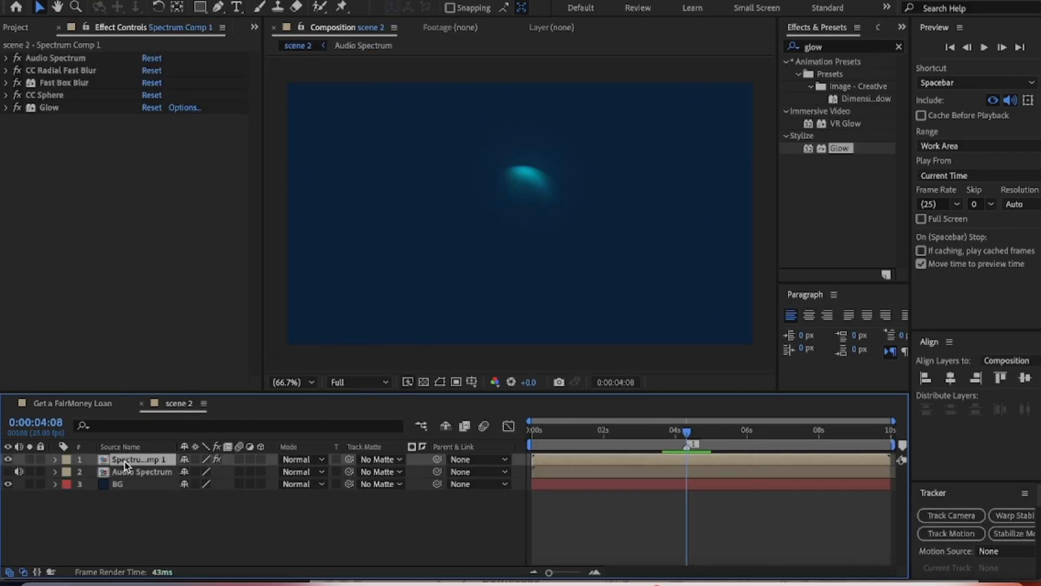
- Duplicate the Spectrum Comp 1 layer, hide the original, and set the duplicate's Audio Spectrum end point X to 800
key(ctrl+d)
click(7, 471)
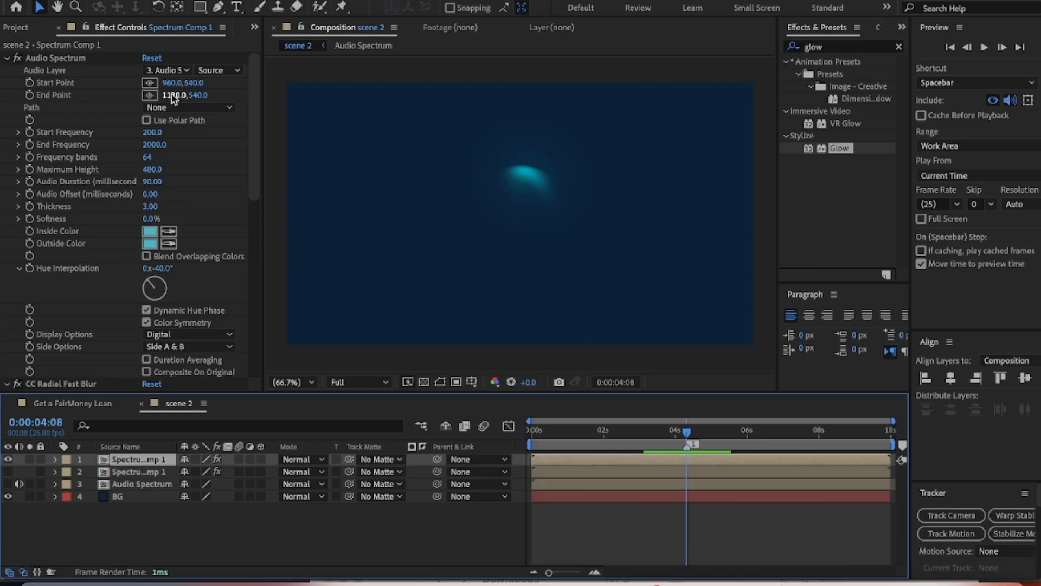
click(172, 94)
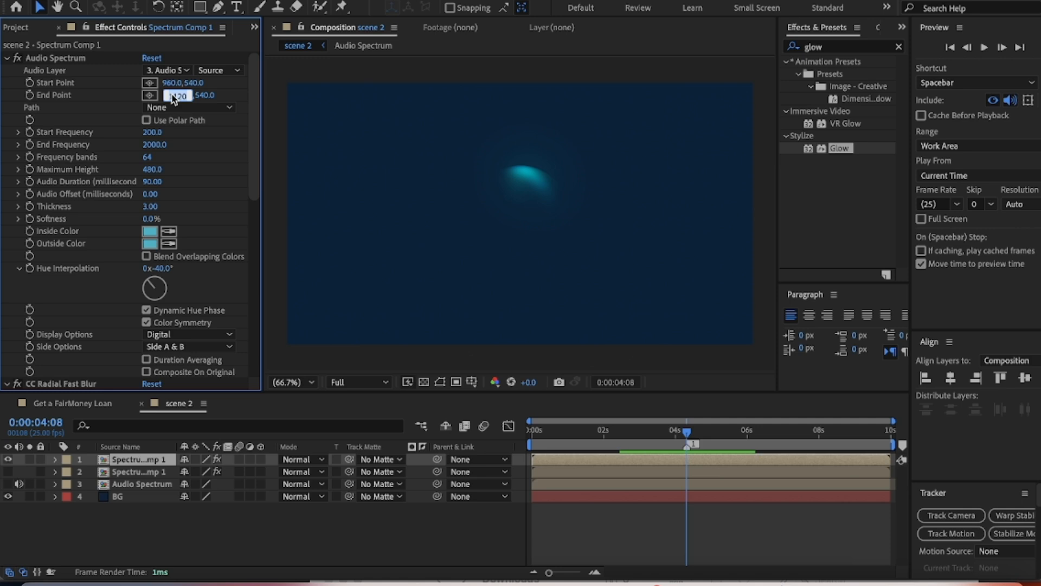
text(800)
key(Return)
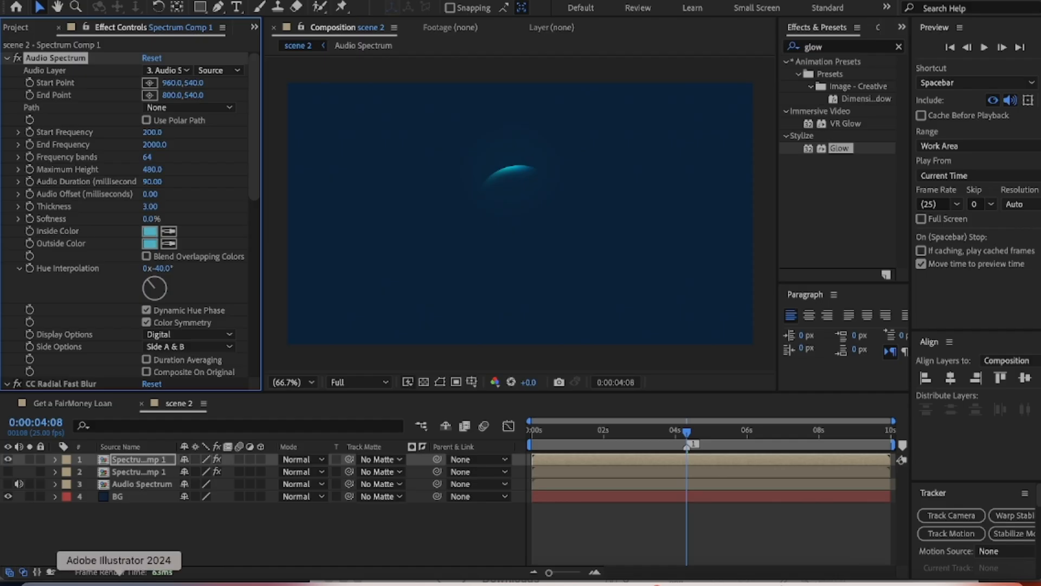
- Switch to Illustrator and copy the green square's fill color code, 08B48E
click(119, 583)
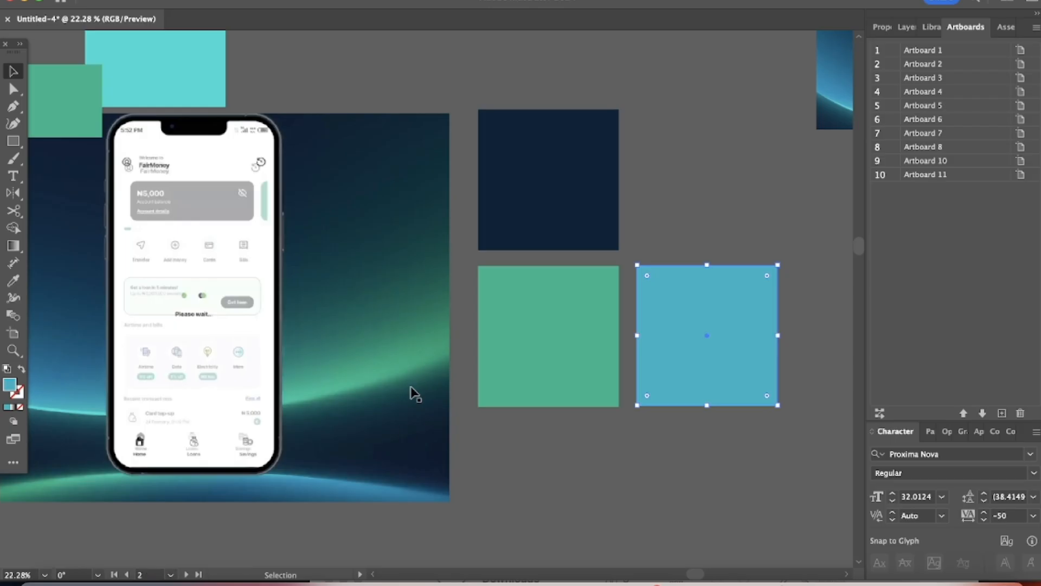
click(602, 360)
double_click(15, 386)
click(767, 359)
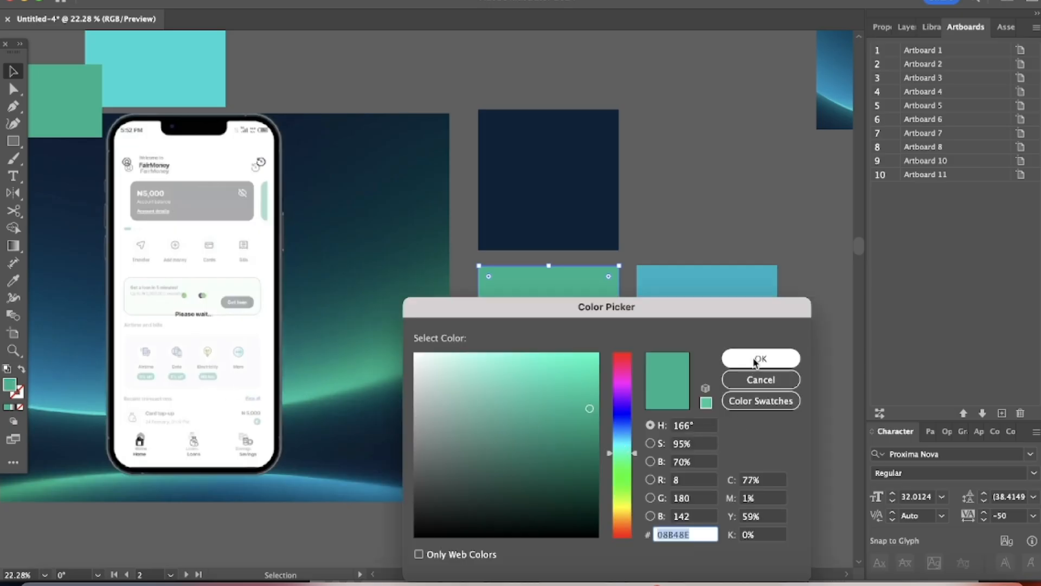
- Back in After Effects, set the duplicate's Audio Spectrum inside color to the brighter green 0CEBBA and match the outside color to it
click(175, 578)
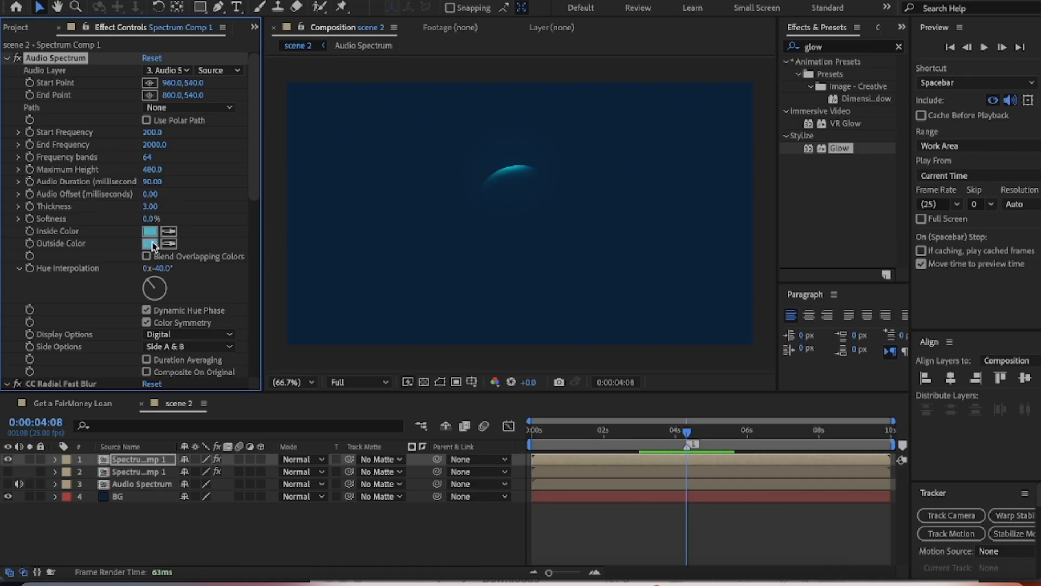
click(152, 235)
text(08B48E)
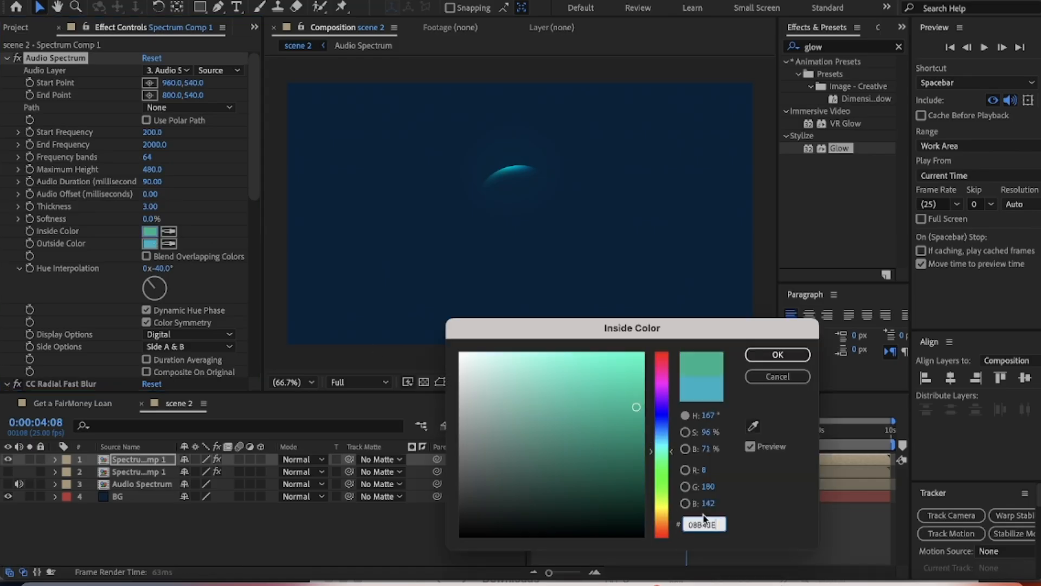
drag(634, 404, 634, 367)
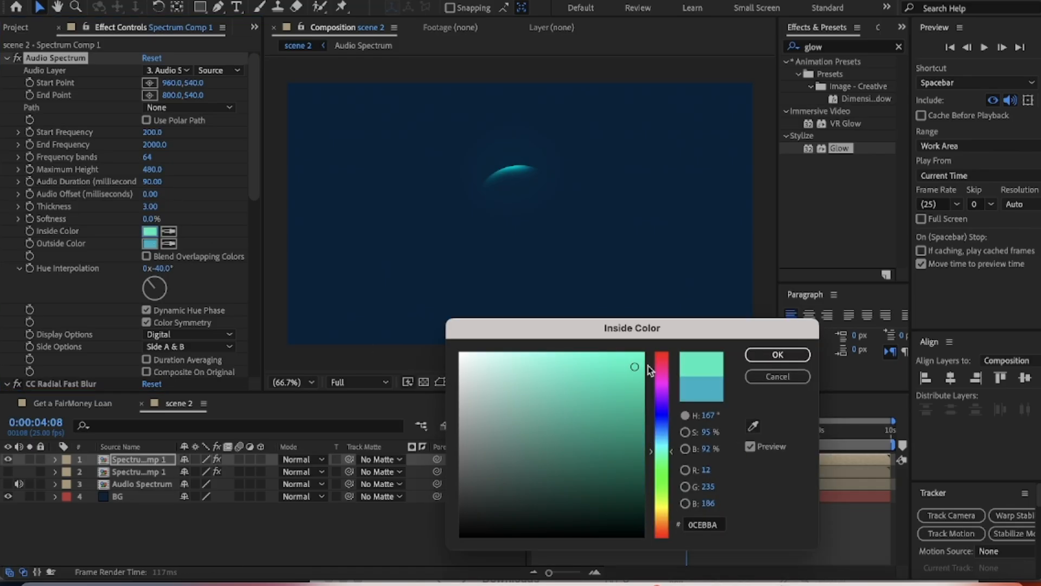
click(778, 354)
click(169, 244)
click(151, 233)
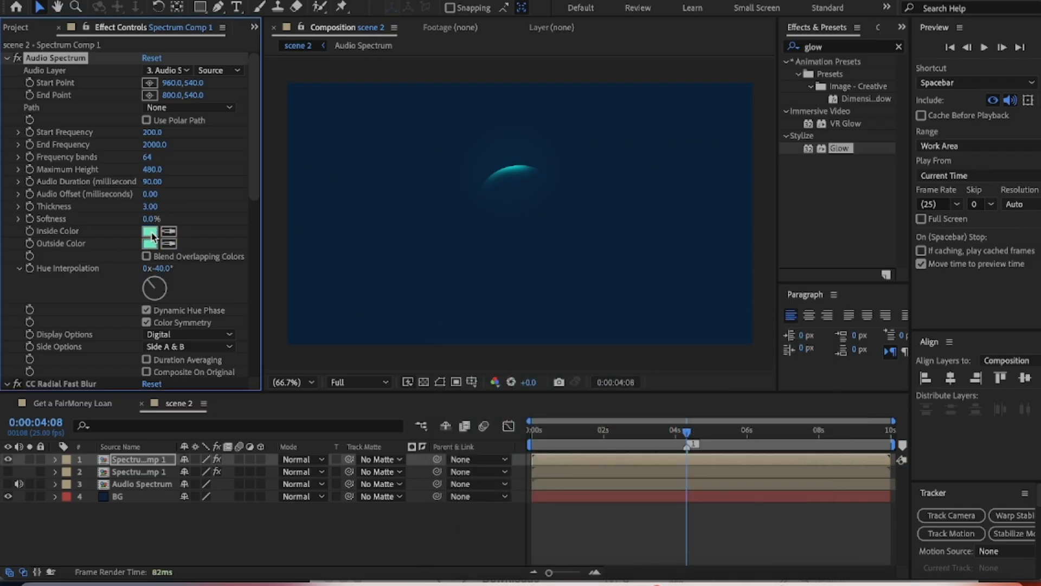
- Show the original Spectrum Comp 1 layer again and compare the Audio Spectrum colors of both spectrum layers
click(8, 472)
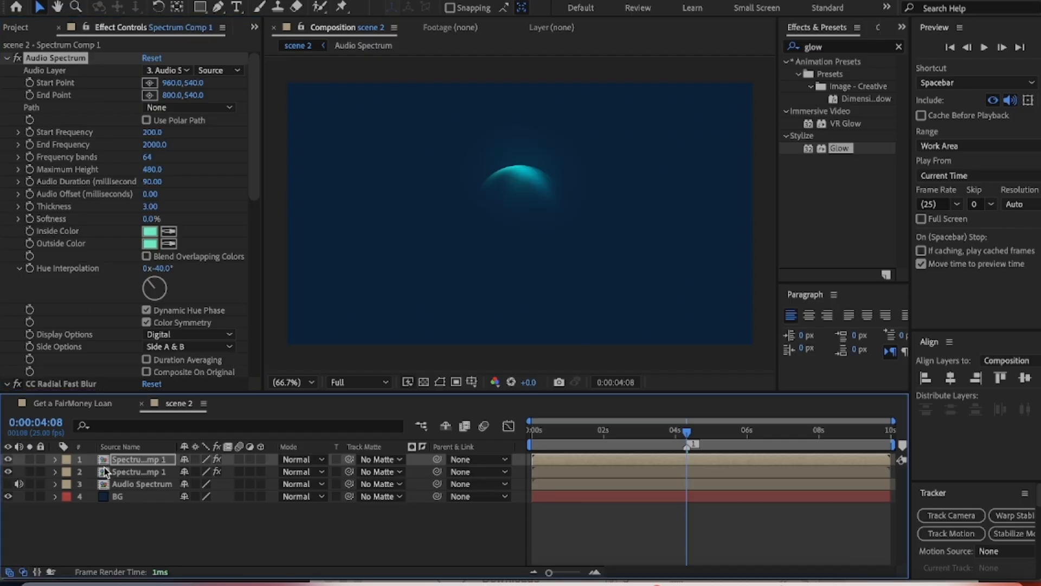
click(122, 472)
click(7, 57)
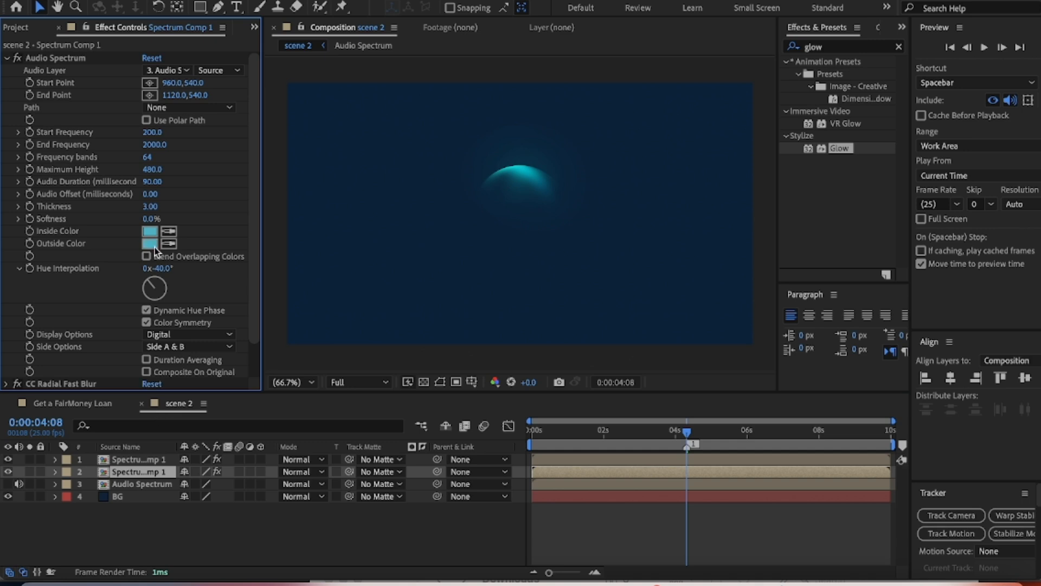
click(130, 458)
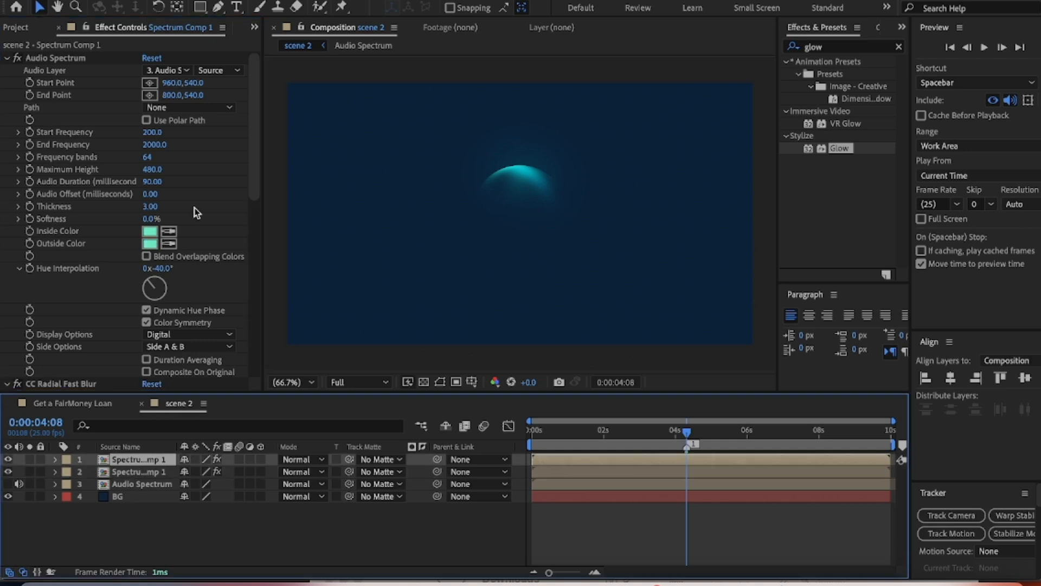
click(134, 472)
- Give the original spectrum layer's inside and outside colors a brighter, deeper blue, and compare with the Get a FairMoney Loan composition
click(150, 231)
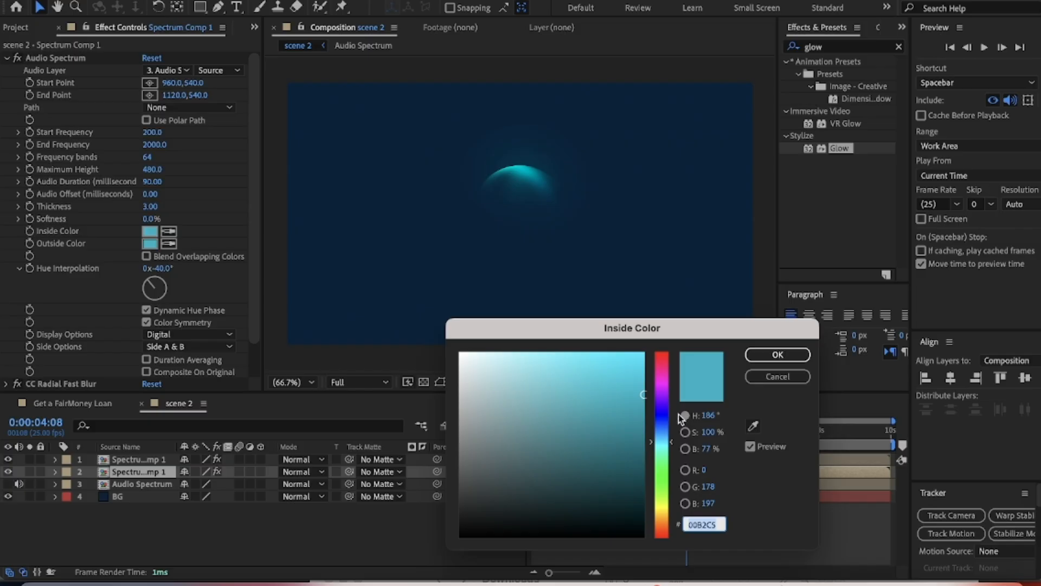
drag(673, 444, 673, 432)
drag(644, 395, 639, 362)
click(778, 354)
click(168, 244)
click(150, 231)
click(102, 404)
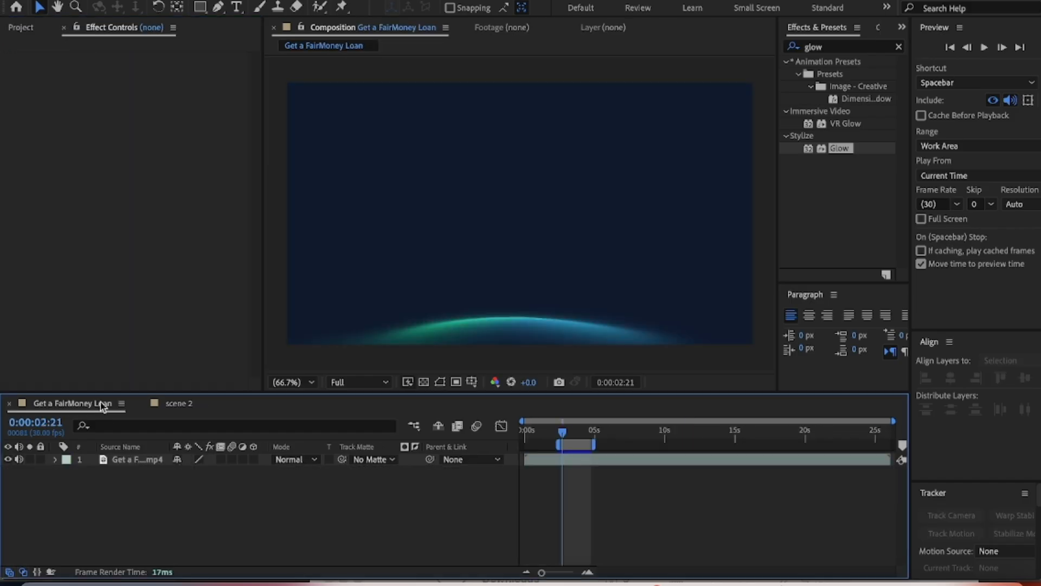
click(179, 404)
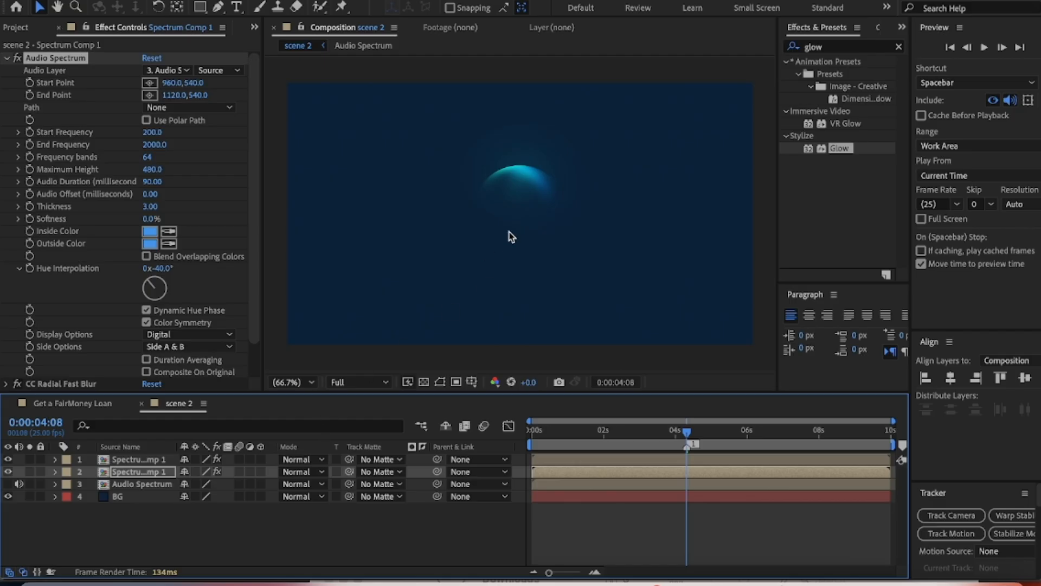
- Review and compare the effect settings on the two Spectrum Comp 1 layers, from Audio Spectrum through Glow
click(8, 61)
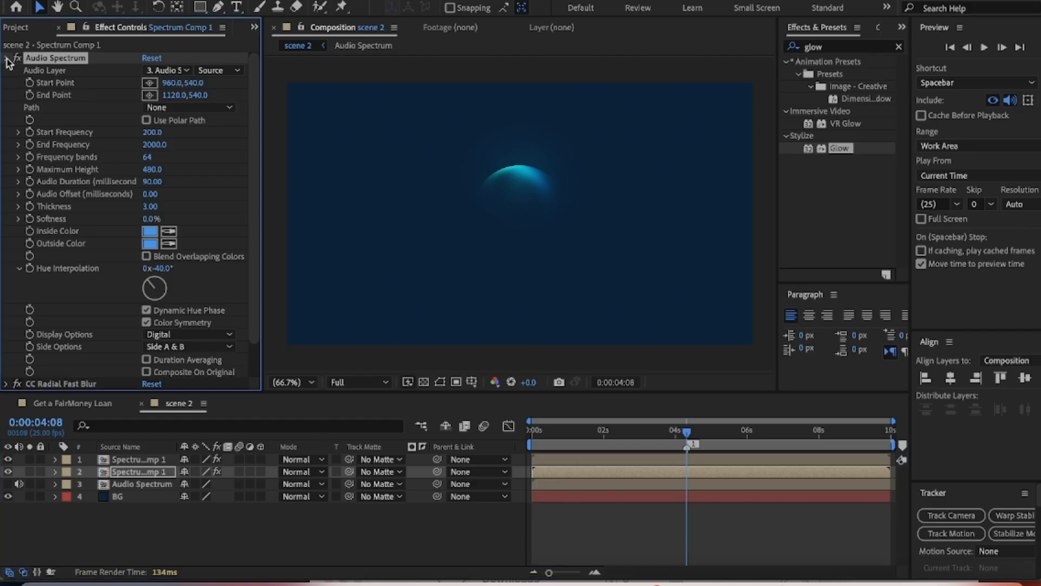
click(7, 58)
click(136, 470)
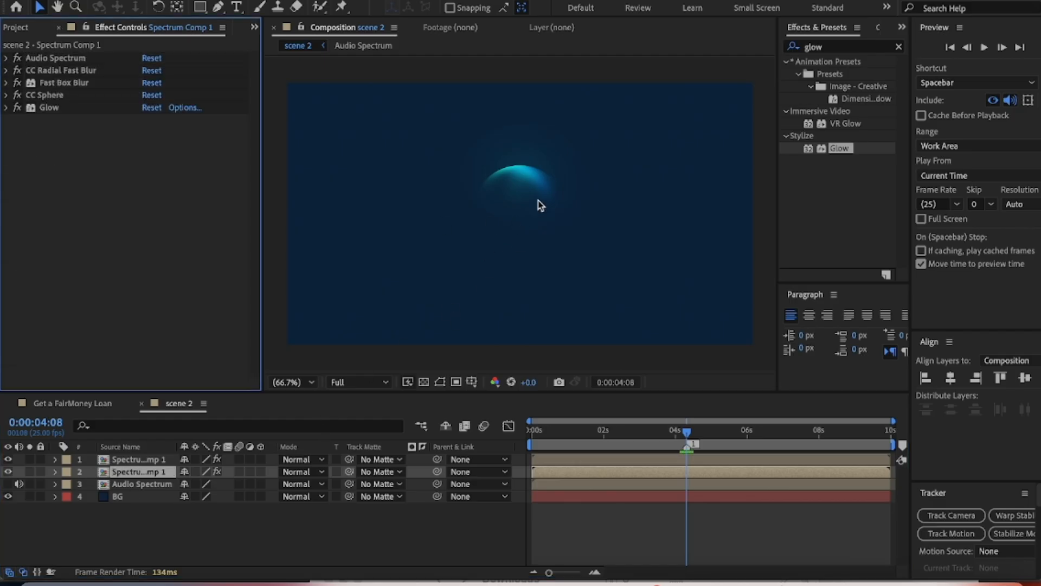
click(145, 462)
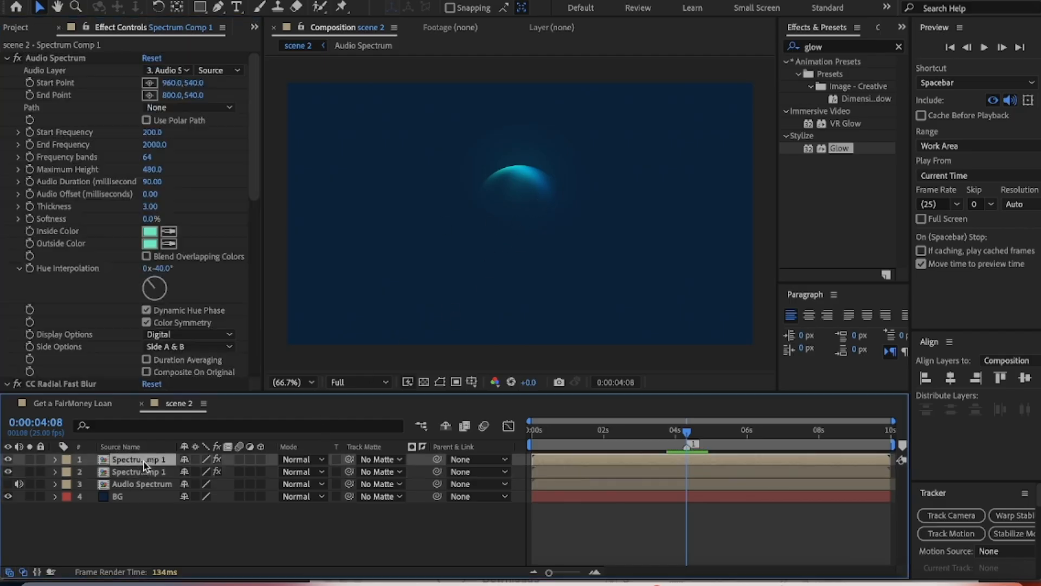
click(7, 58)
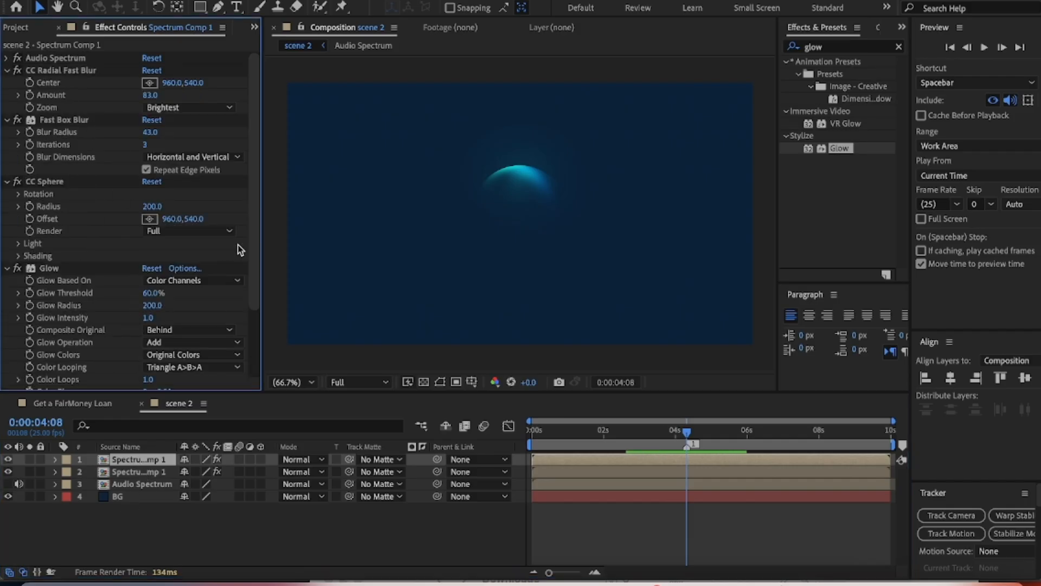
scroll(249, 283, down, 2)
scroll(247, 283, down, 3)
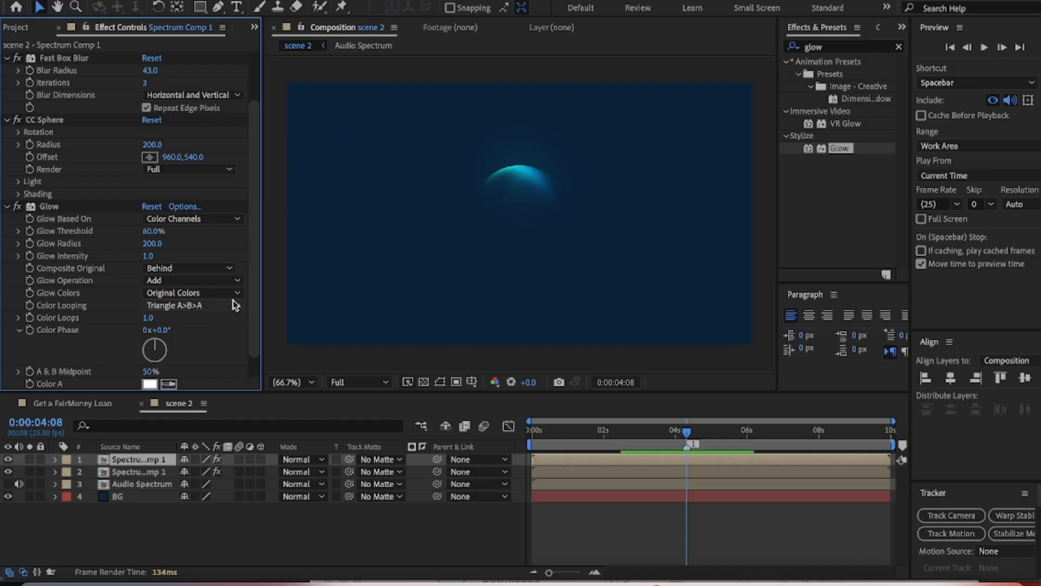
scroll(248, 260, down, 1)
scroll(249, 239, up, 6)
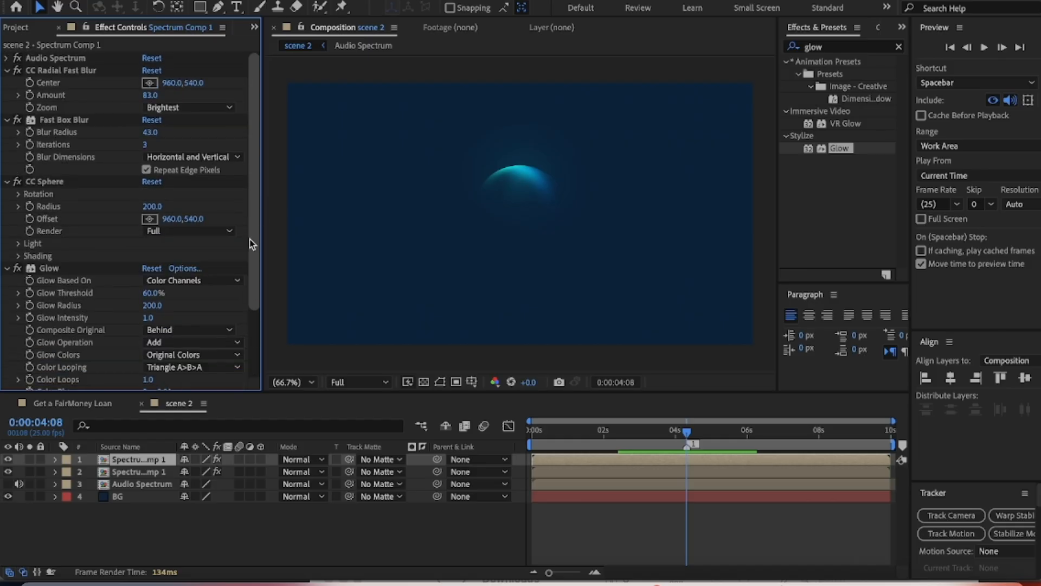
click(7, 58)
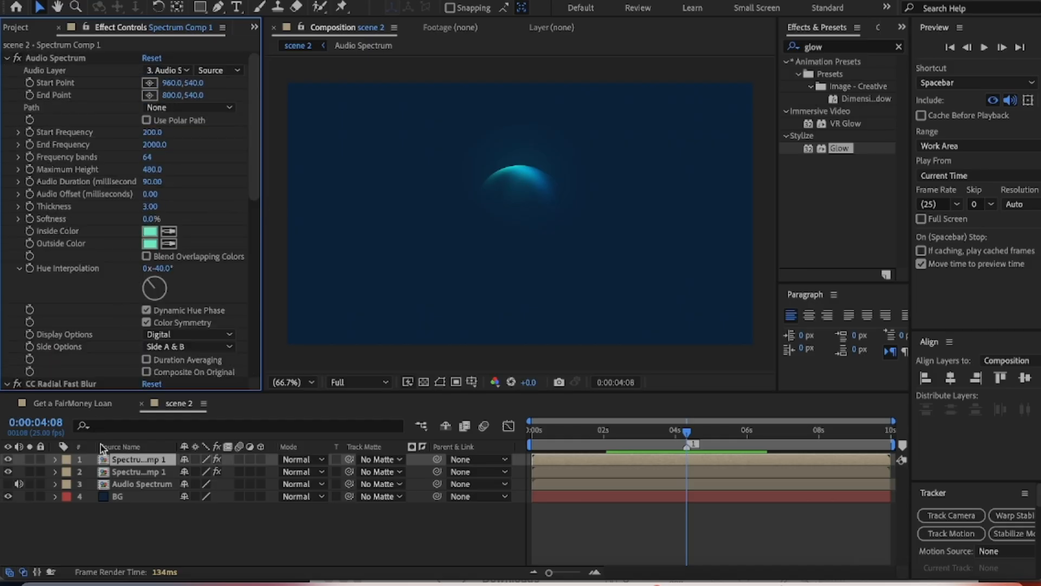
click(117, 472)
click(7, 58)
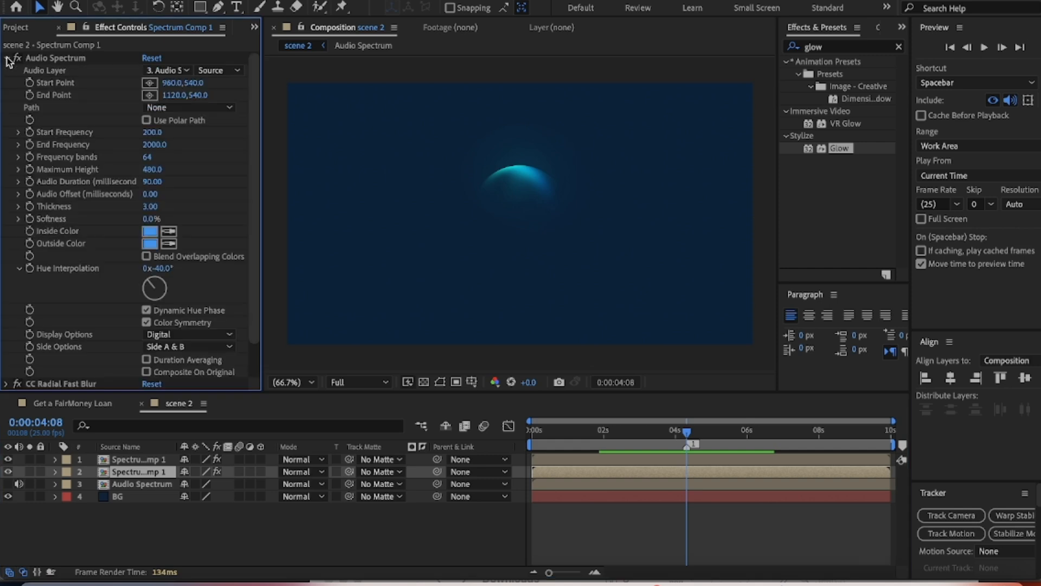
scroll(249, 233, down, 2)
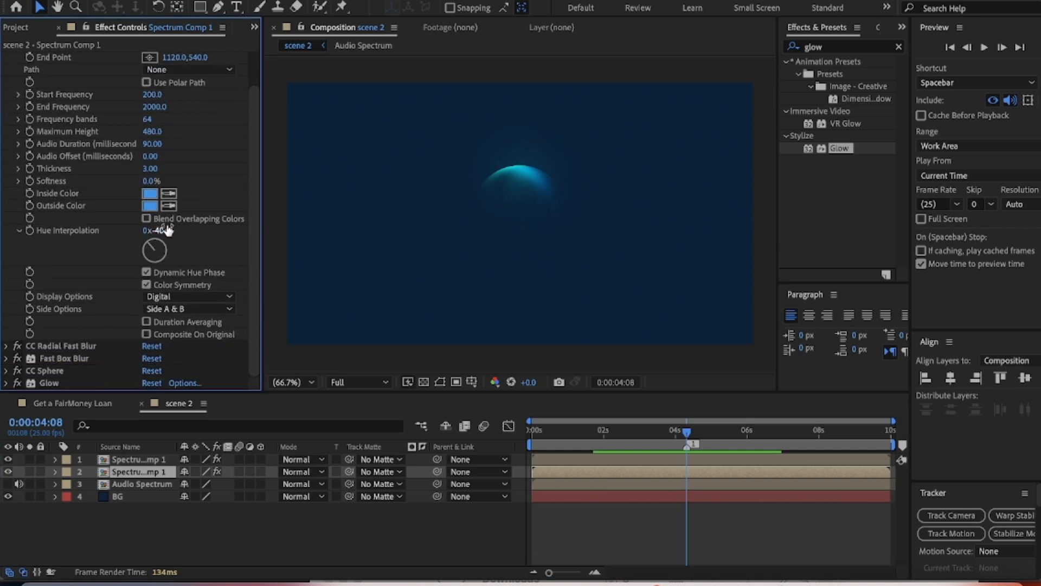
- Turn off Dynamic Hue Phase in the green spectrum layer's Audio Spectrum effect, and check the blue layer against it
click(128, 459)
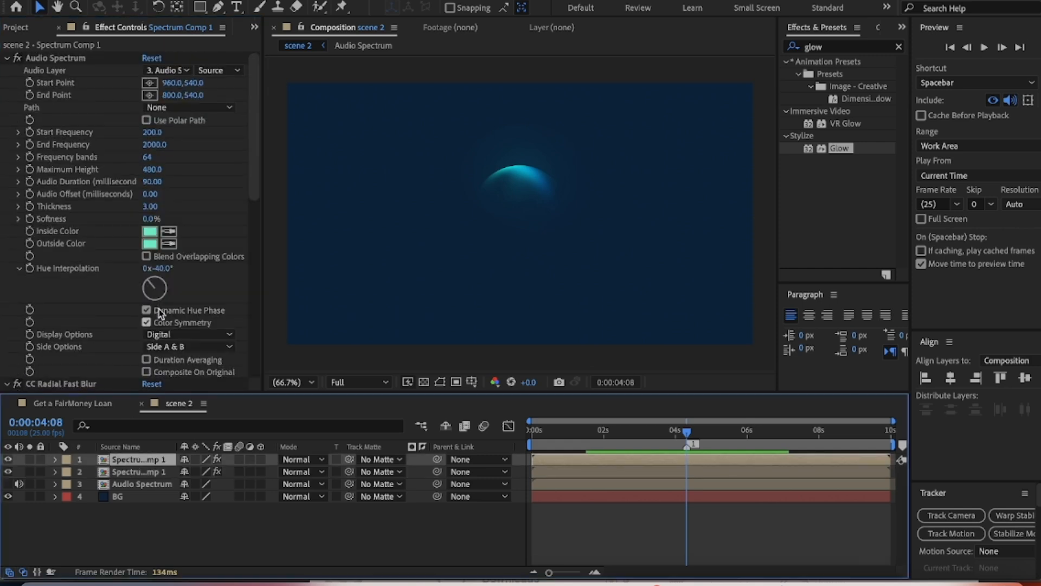
click(146, 309)
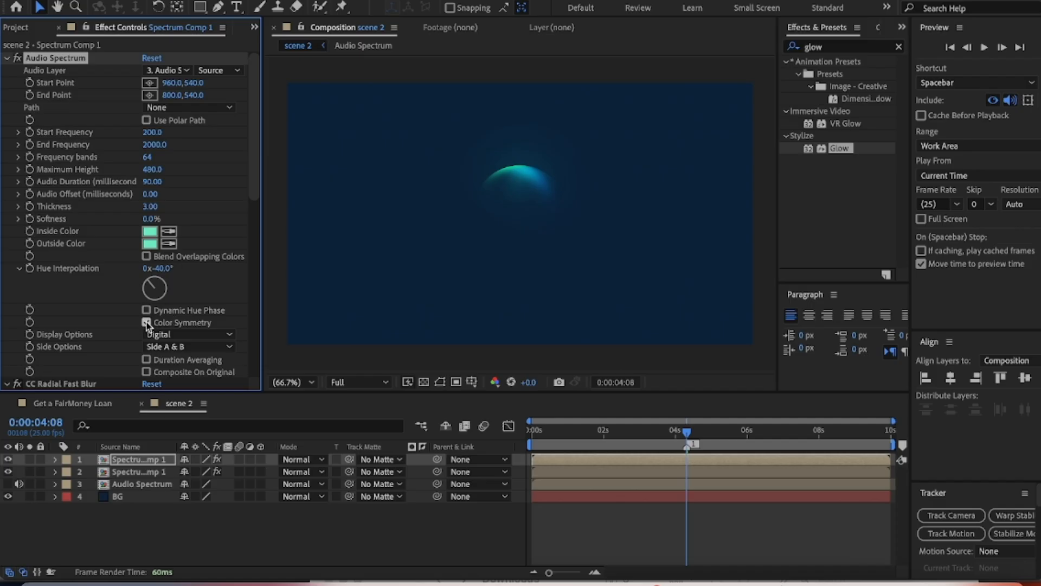
click(133, 472)
click(142, 461)
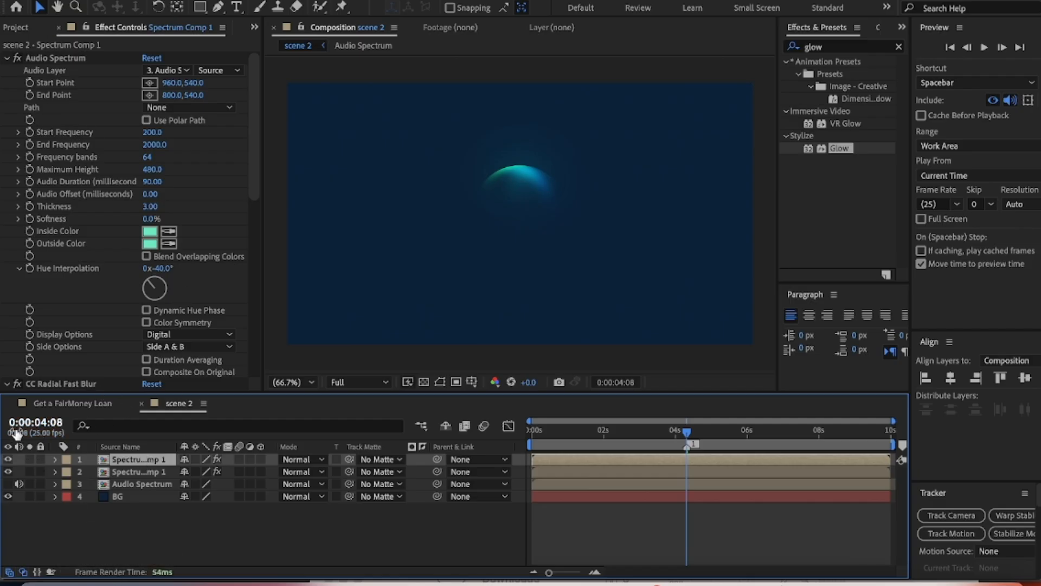
- Pre-compose both Spectrum Comp 1 layers and the Audio Spectrum layer into a new composition named "light streak"
shift+click(130, 472)
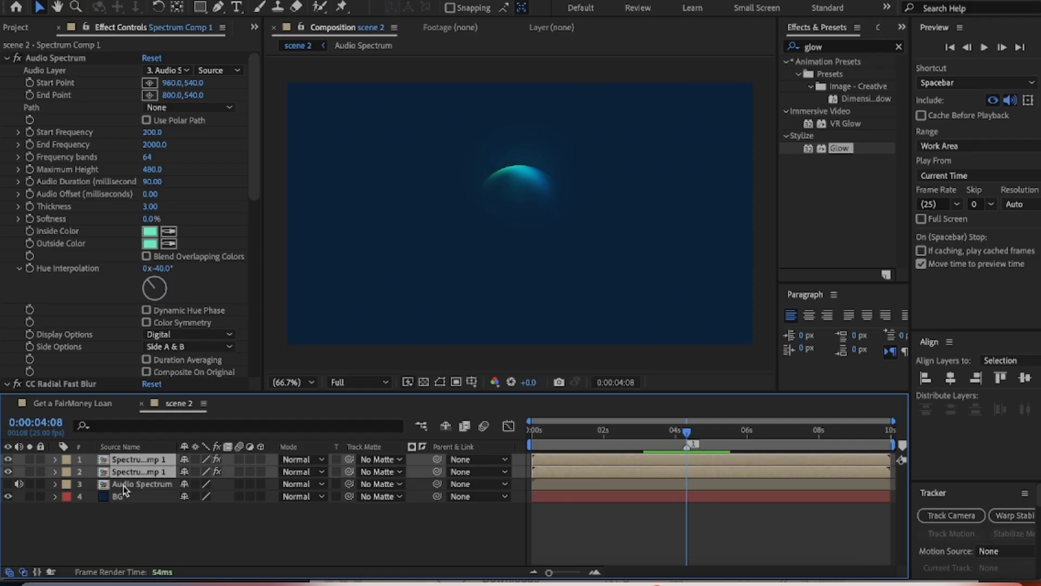
click(123, 484)
shift+click(134, 461)
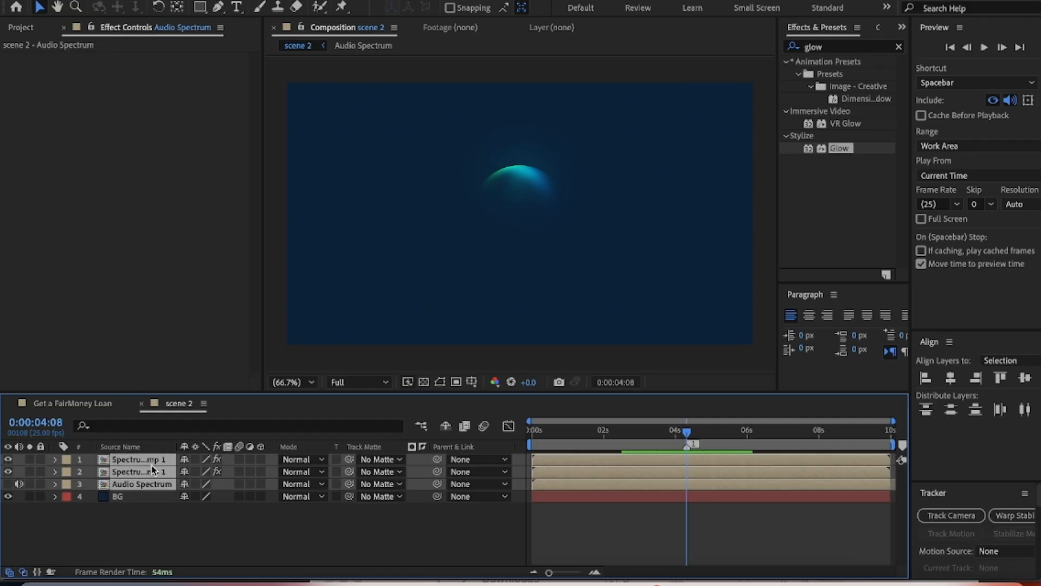
key(ctrl+shift+c)
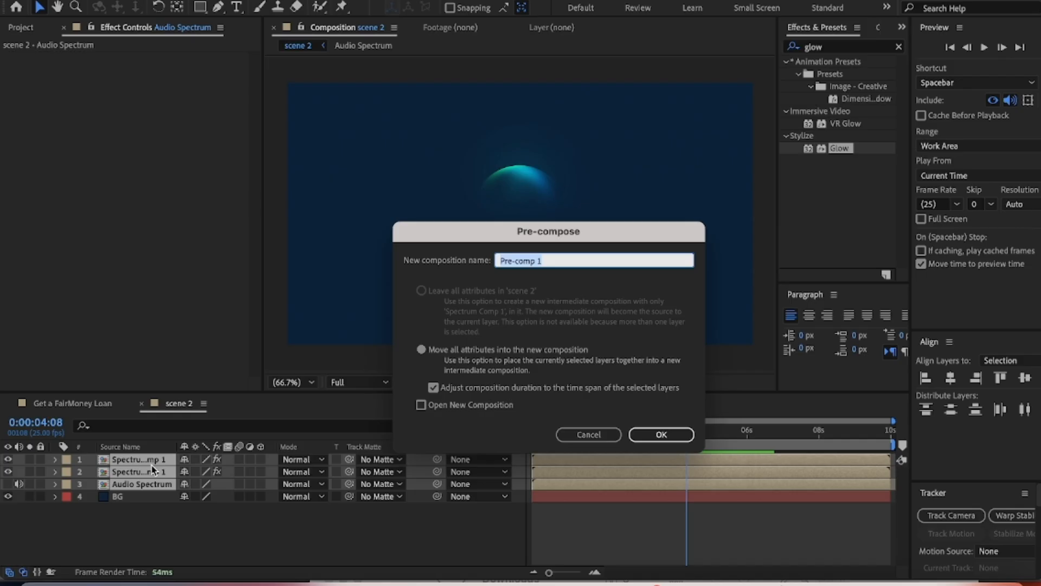
text(light streak)
key(Return)
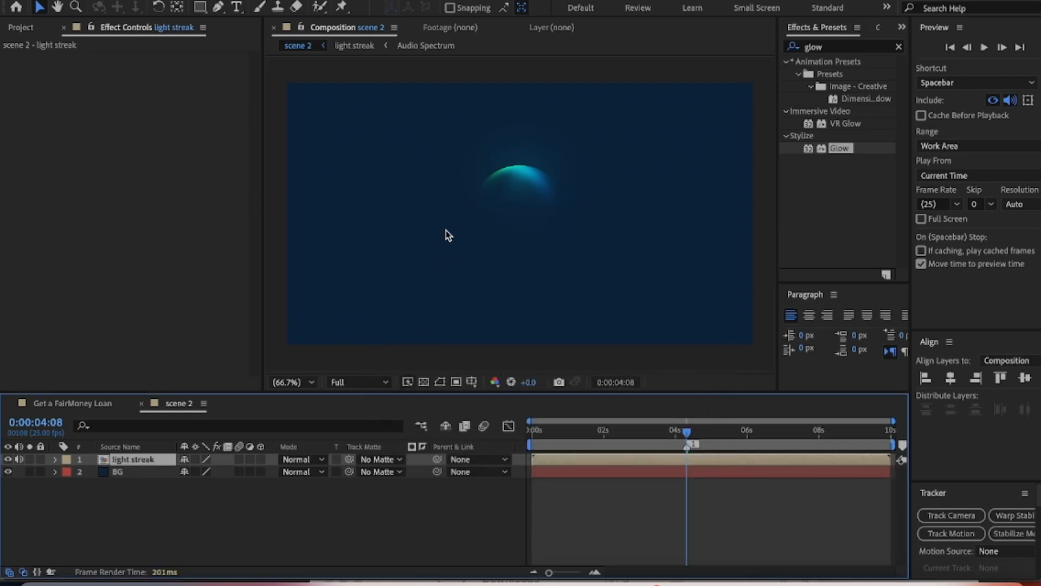
- Freeze the light streak layer on its frame at 0:00:04:08 and scrub the time to check the still
mouse_move(692, 438)
mouse_down()
mouse_move(562, 433)
mouse_move(829, 453)
mouse_move(833, 442)
mouse_move(798, 440)
mouse_move(839, 438)
mouse_move(687, 431)
mouse_up()
right_click(690, 460)
mouse_move(763, 213)
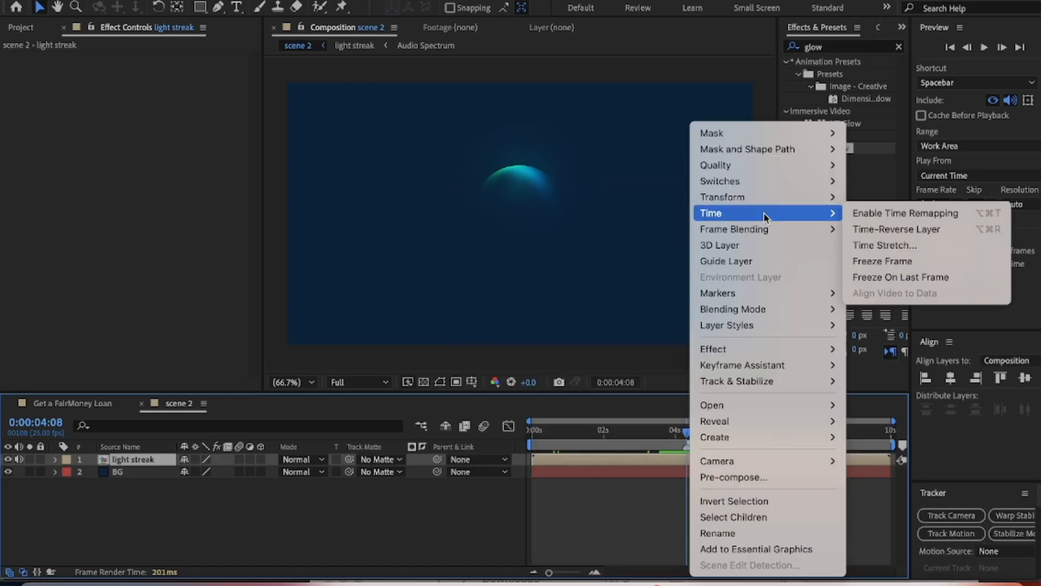
click(898, 262)
mouse_move(686, 432)
mouse_down()
mouse_move(525, 442)
mouse_move(830, 440)
mouse_move(576, 438)
mouse_move(698, 442)
mouse_move(682, 441)
mouse_up()
- Scale the light streak layer uniformly to about 482% and move it lower in the frame
key(s)
drag(223, 473, 347, 474)
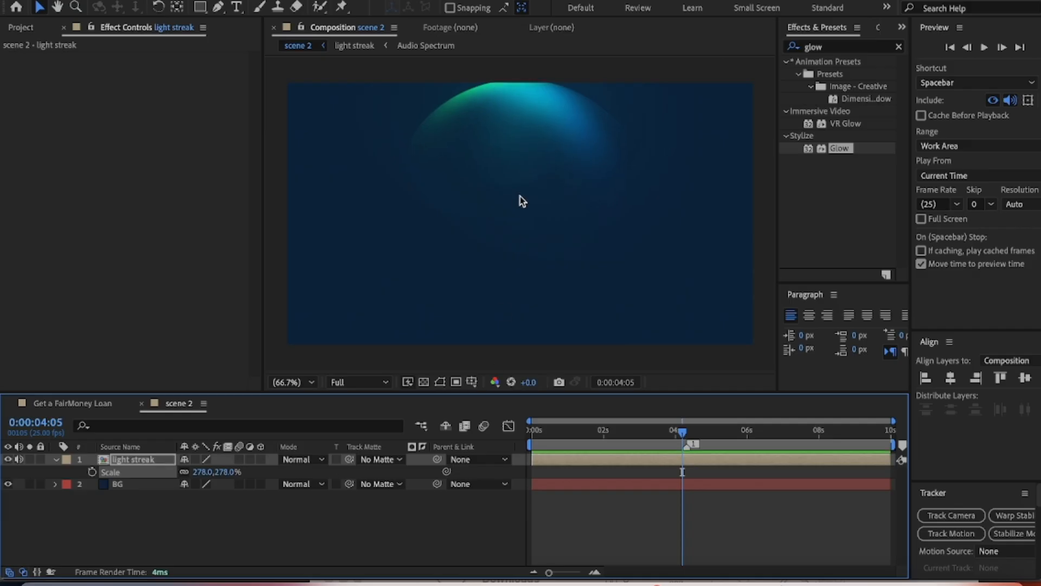
drag(228, 472, 350, 473)
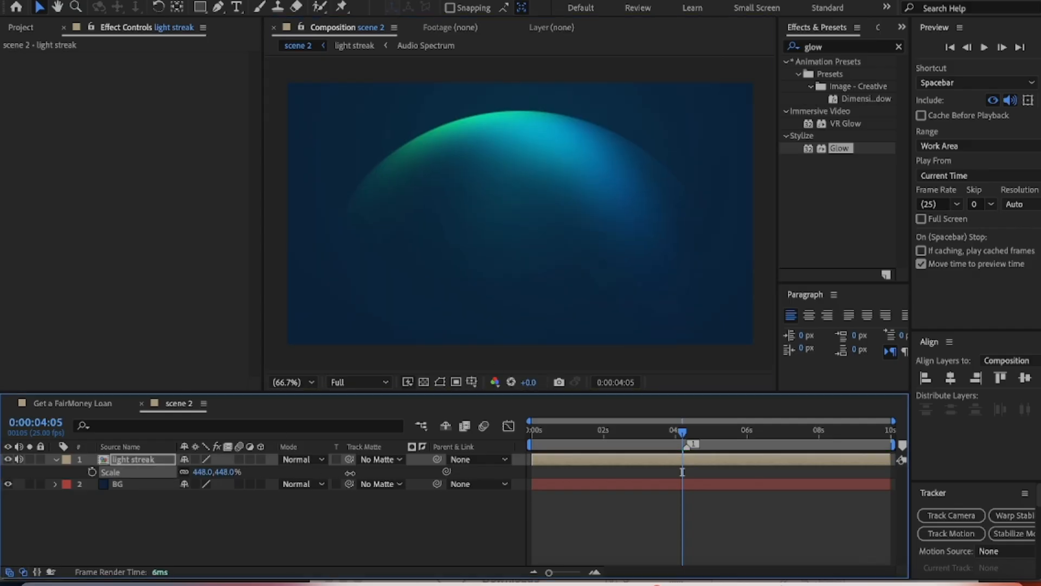
drag(539, 188, 539, 262)
drag(215, 472, 254, 474)
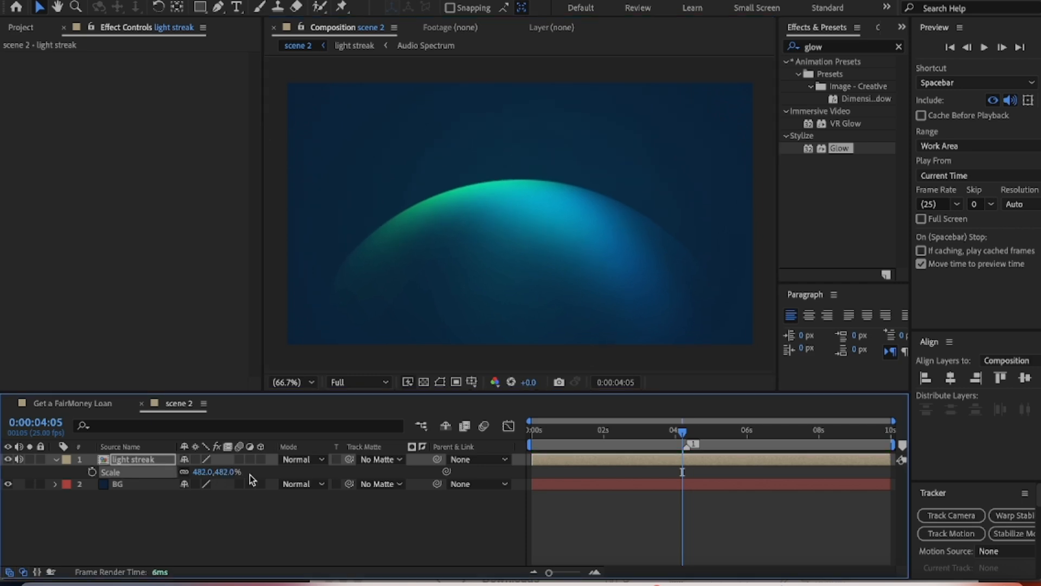
- Unlink the light streak's scale to widen it to 640%, then relink and reduce it proportionally to 585, 440.6%
click(184, 472)
drag(205, 471, 317, 471)
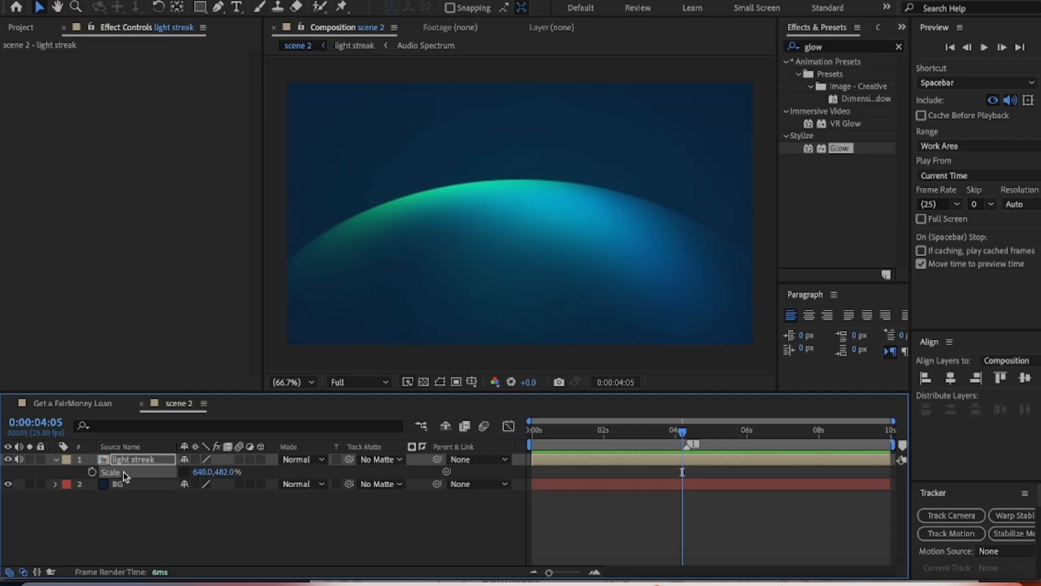
click(189, 474)
click(187, 472)
drag(208, 473, 171, 473)
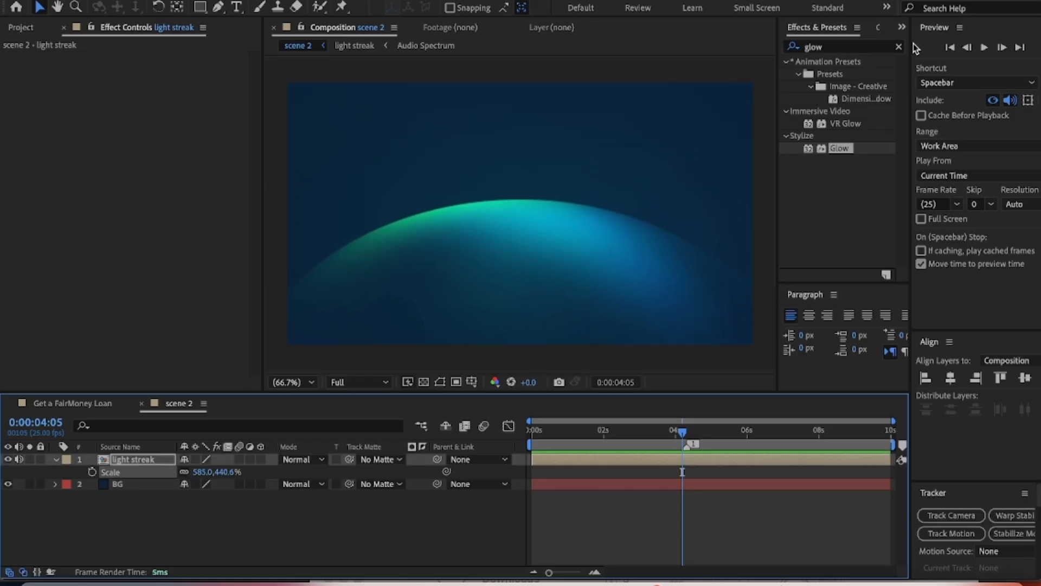
- Find the Fast Box Blur effect and apply it to the light streak layer
click(899, 47)
click(845, 47)
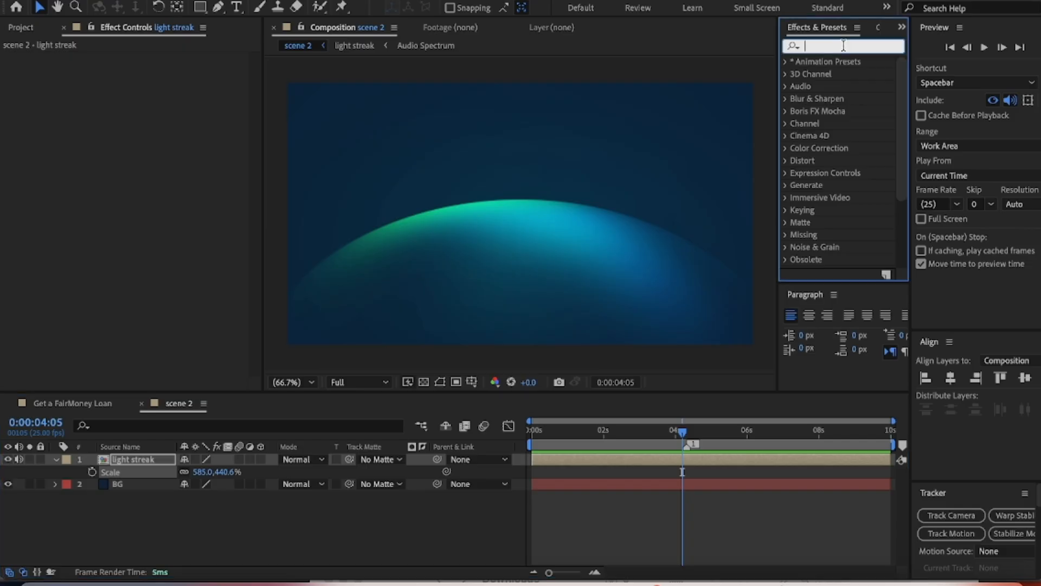
text(fast box)
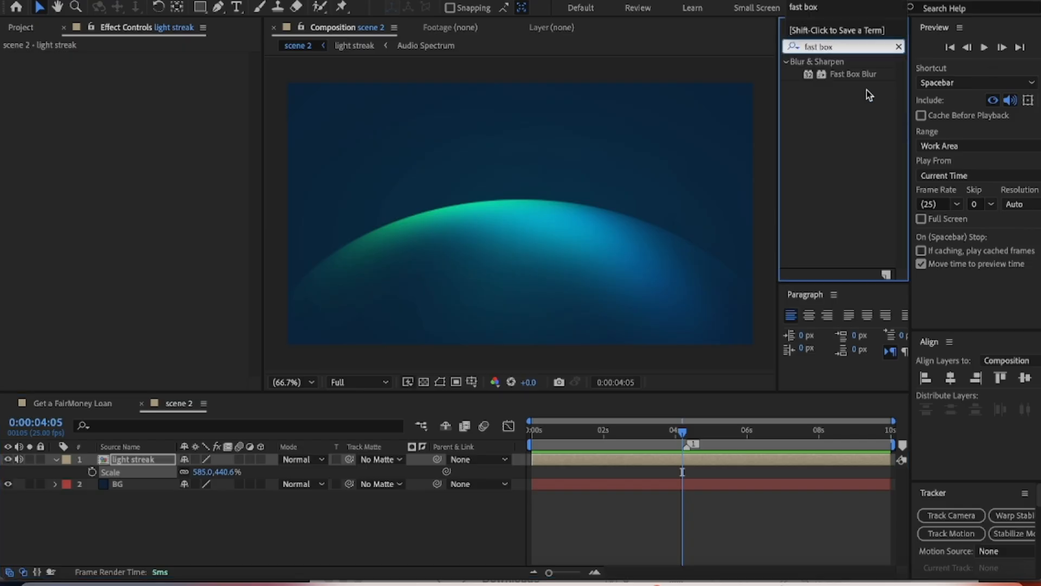
mouse_move(853, 74)
mouse_down()
mouse_move(325, 407)
mouse_move(171, 459)
mouse_up()
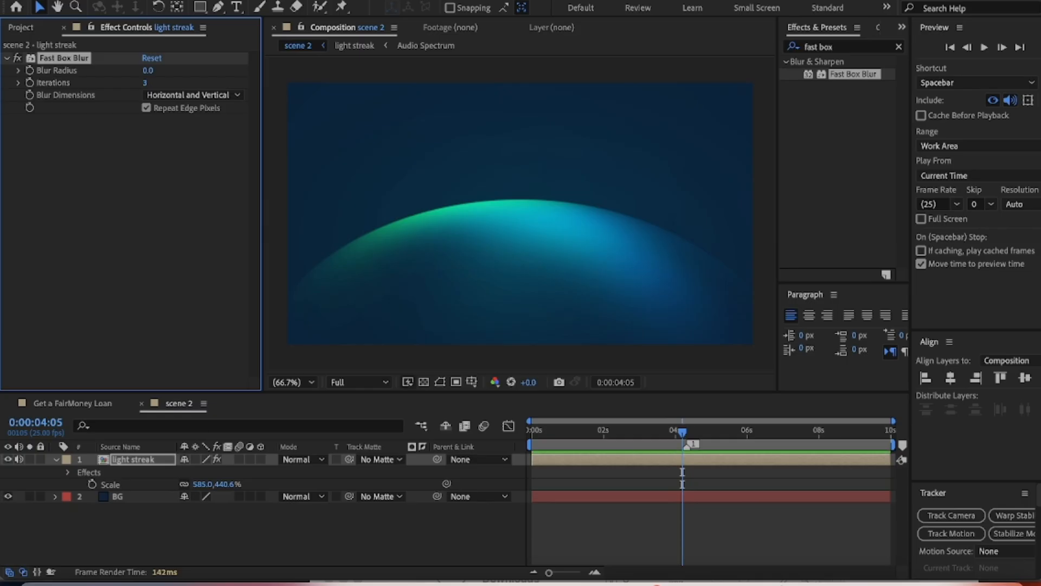
- Try Fast Box Blur radii of 16 and 5 on the light streak layer, and return the radius to 0
click(147, 72)
key(Return)
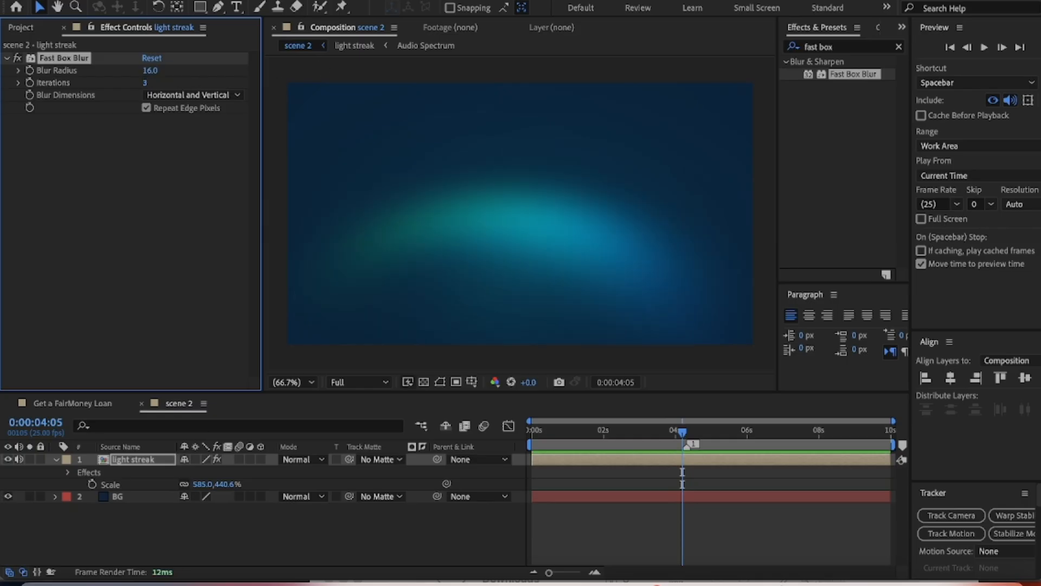
click(148, 71)
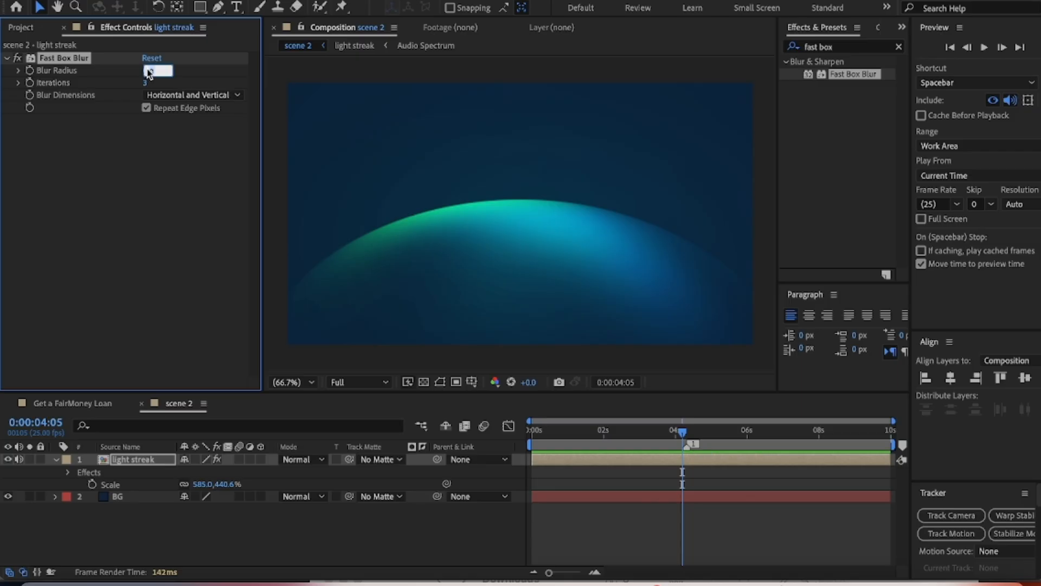
text(5)
key(Return)
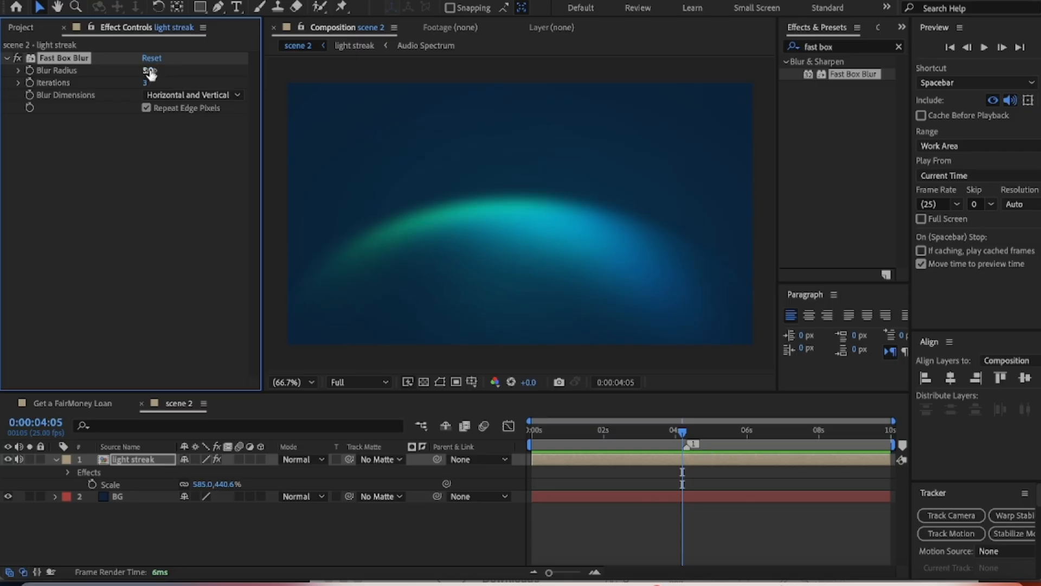
drag(148, 70, 145, 71)
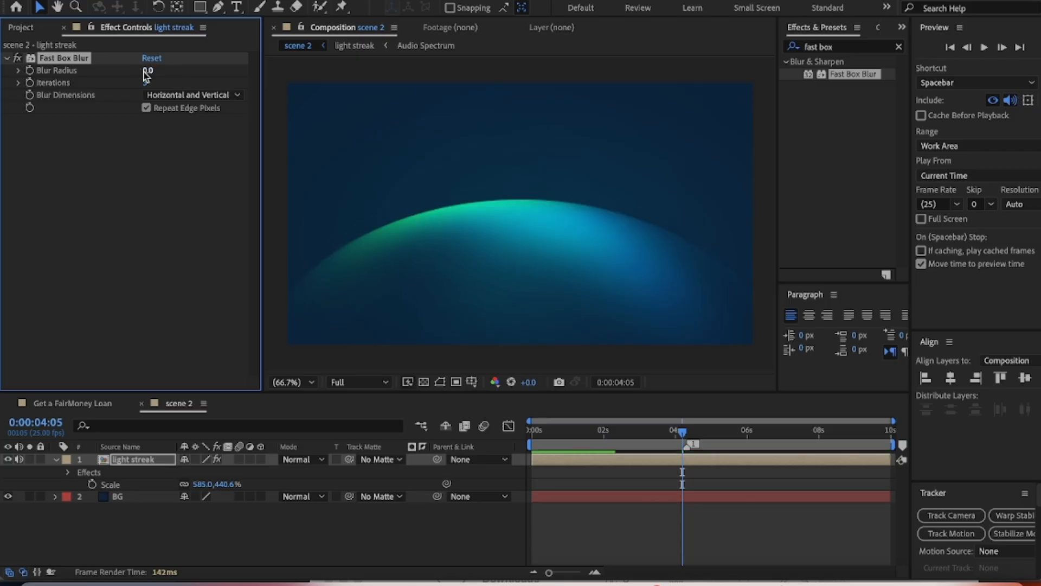
key(Return)
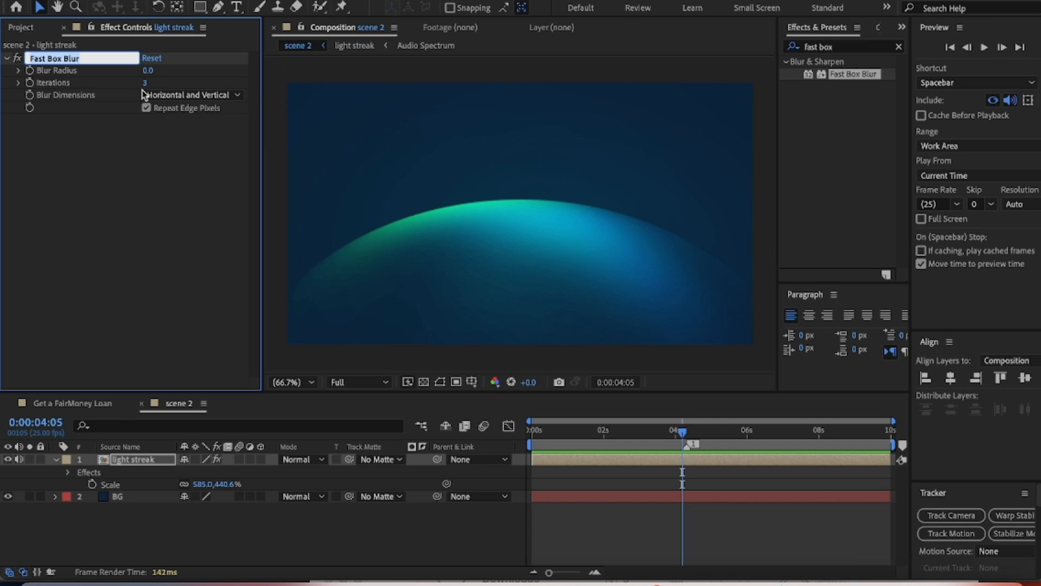
- Set the light streak's Fast Box Blur radius to 2 and its Blur Dimensions to Horizontal
click(148, 71)
key(Return)
click(195, 95)
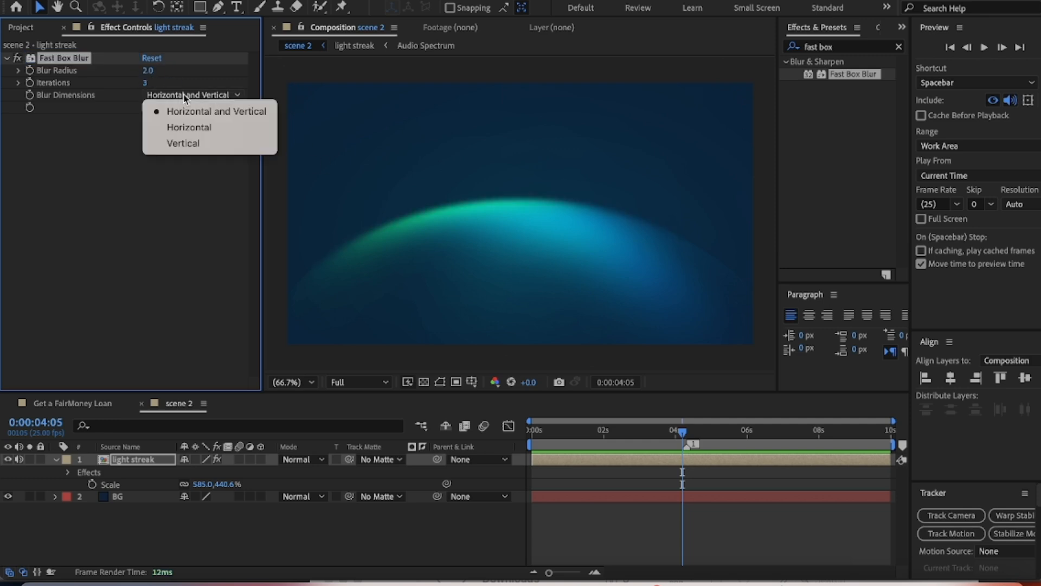
click(195, 128)
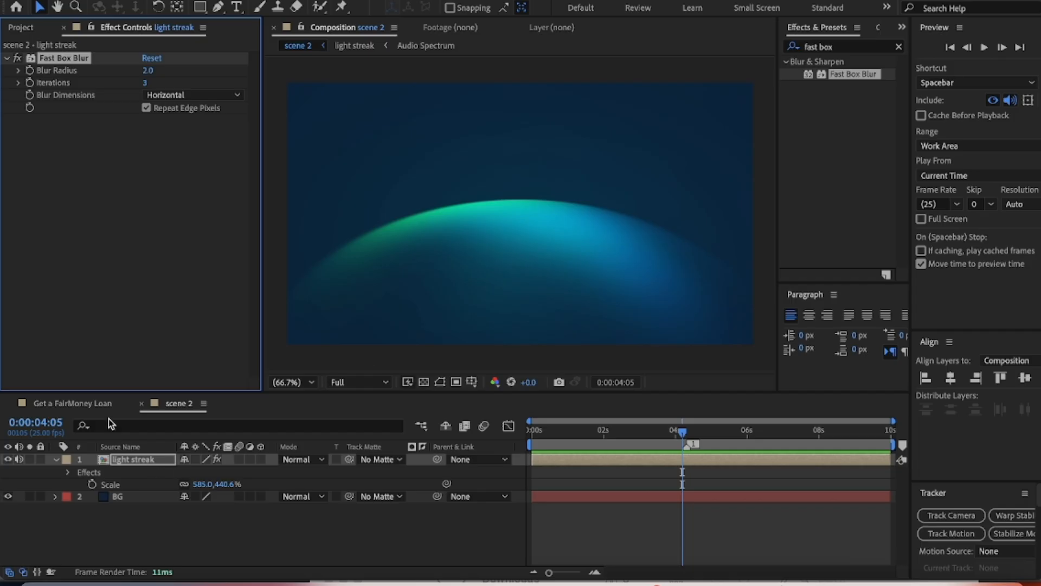
- Compare the scene 2 arc with the reference horizon arc in the Get a FairMoney Loan composition
click(91, 404)
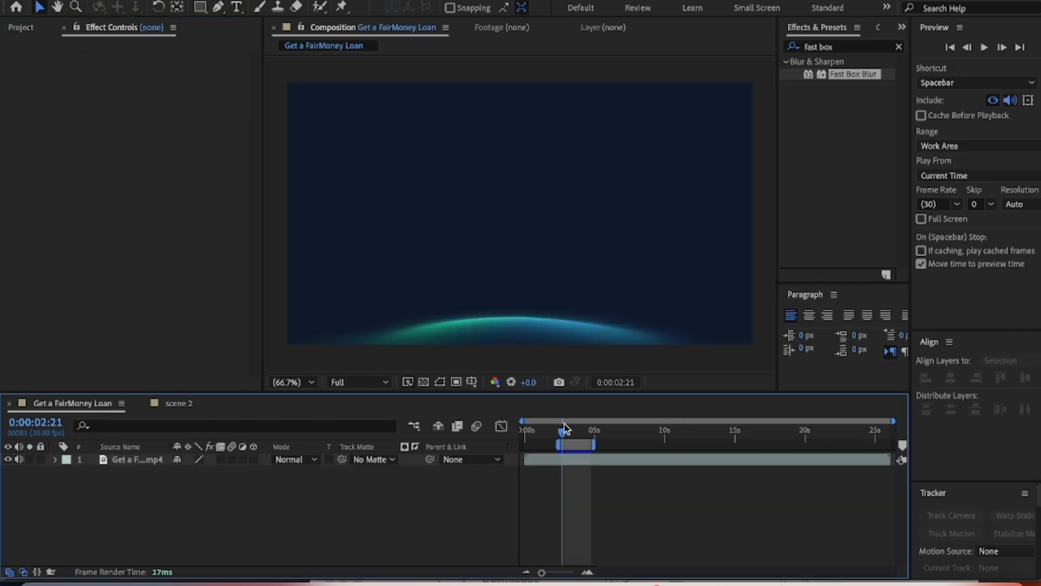
click(177, 404)
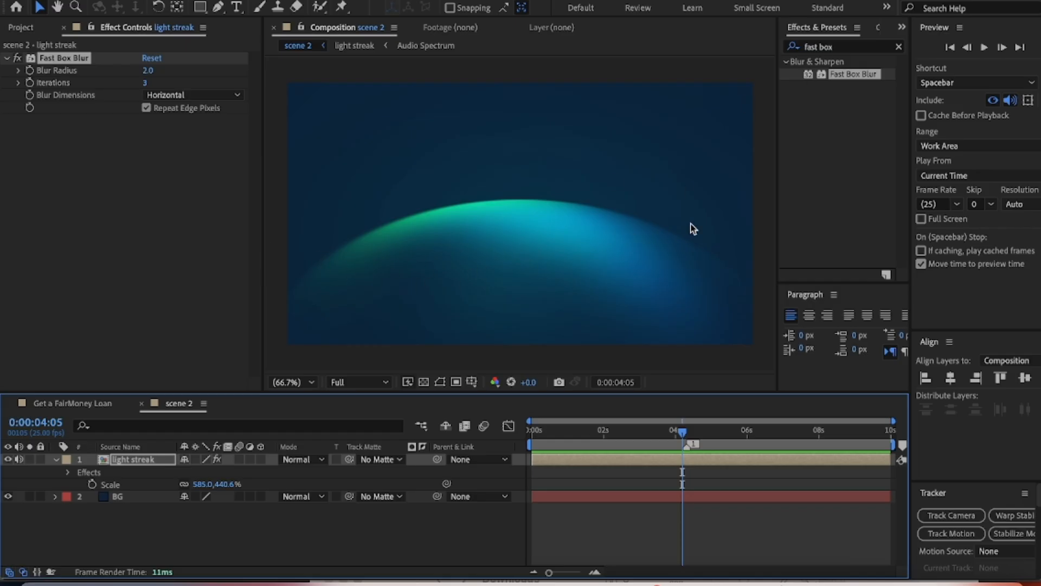
click(99, 406)
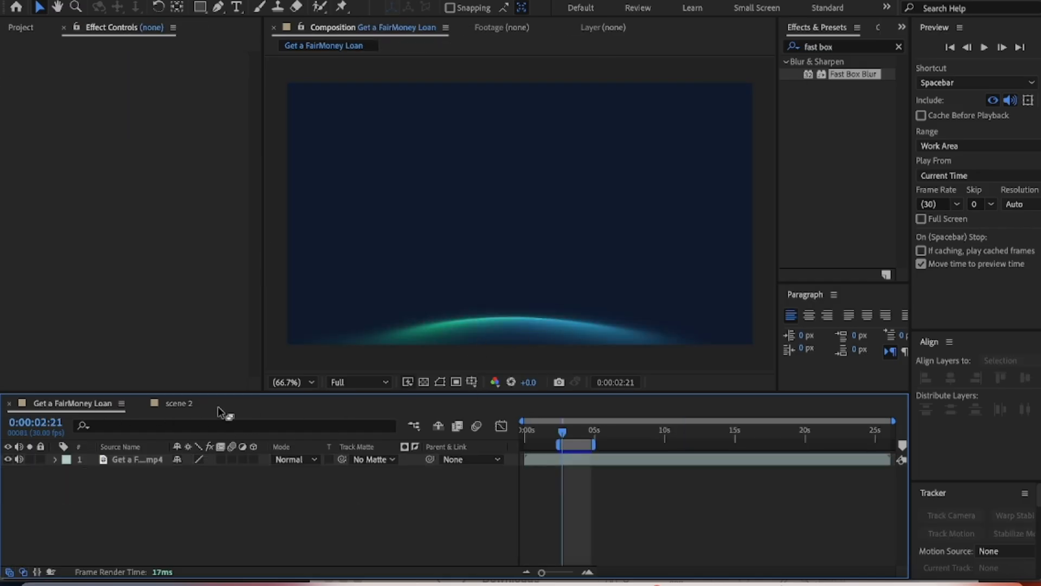
- Find the Mesh Warp effect and apply it to the light streak layer in scene 2
click(182, 405)
click(898, 46)
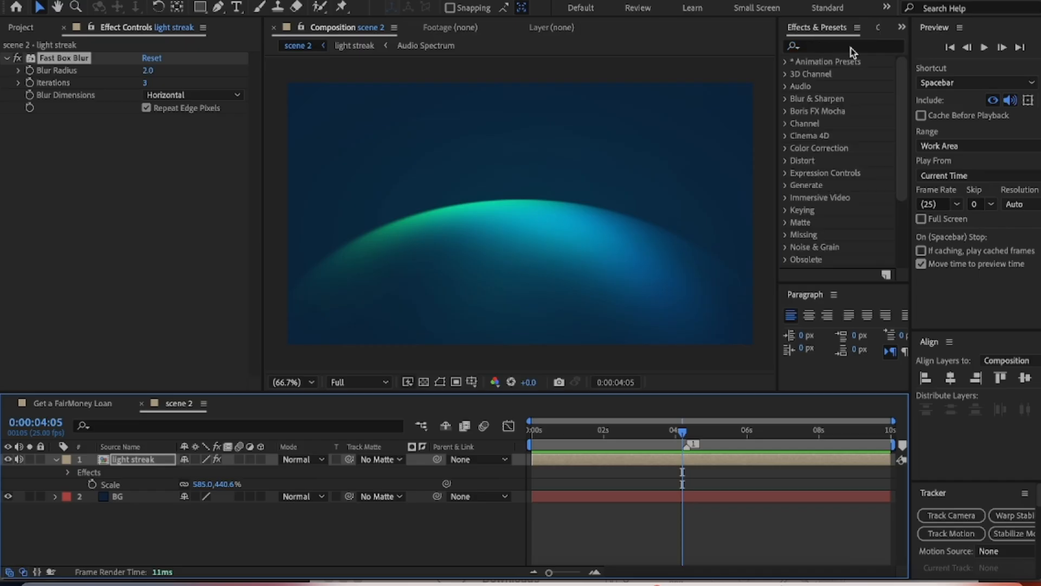
click(851, 46)
text(me)
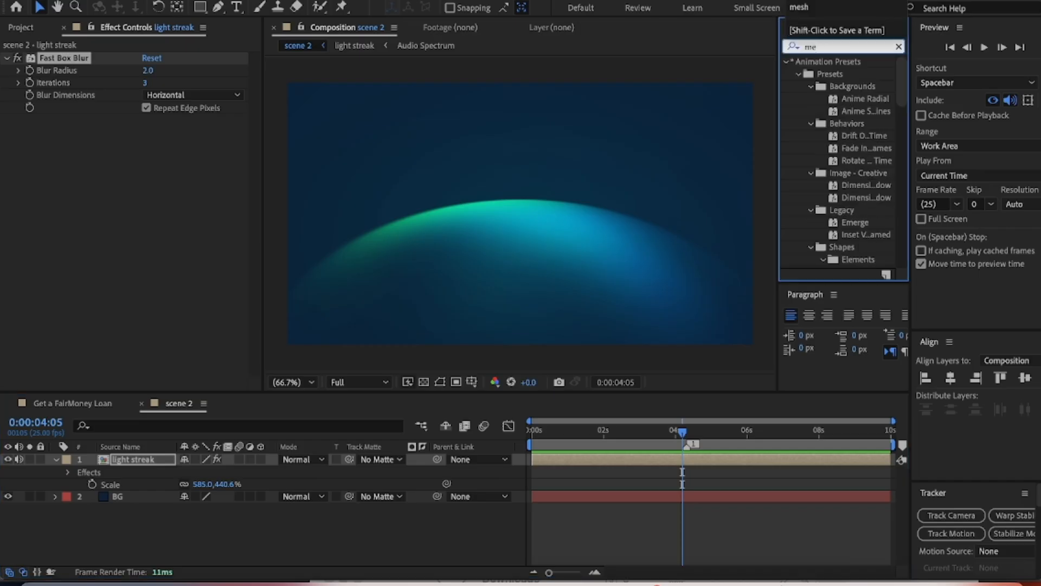
text(sh)
mouse_move(860, 76)
mouse_down()
mouse_move(124, 480)
mouse_move(130, 461)
mouse_move(145, 467)
mouse_up()
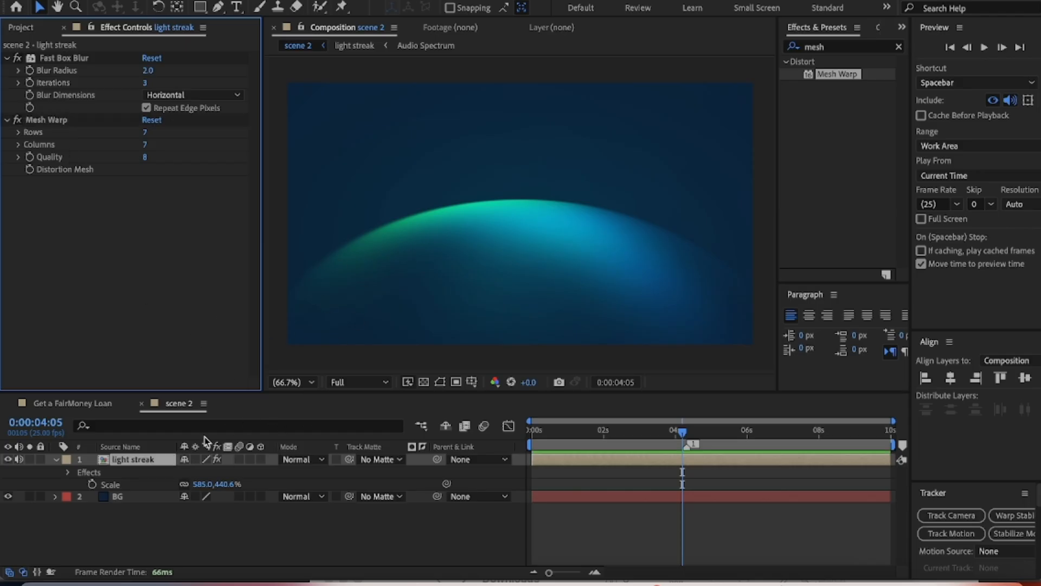
- Display the Mesh Warp grid and bend the tangents of its two upper intersections downward and inward to flatten the arc's sides
click(199, 477)
click(440, 381)
click(39, 142)
click(80, 121)
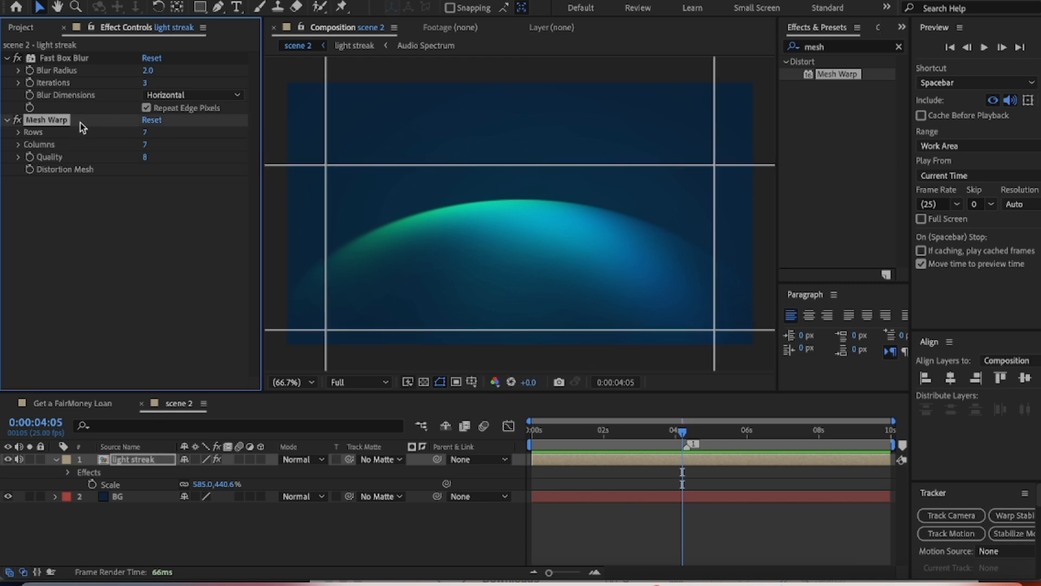
click(325, 165)
drag(326, 221, 378, 238)
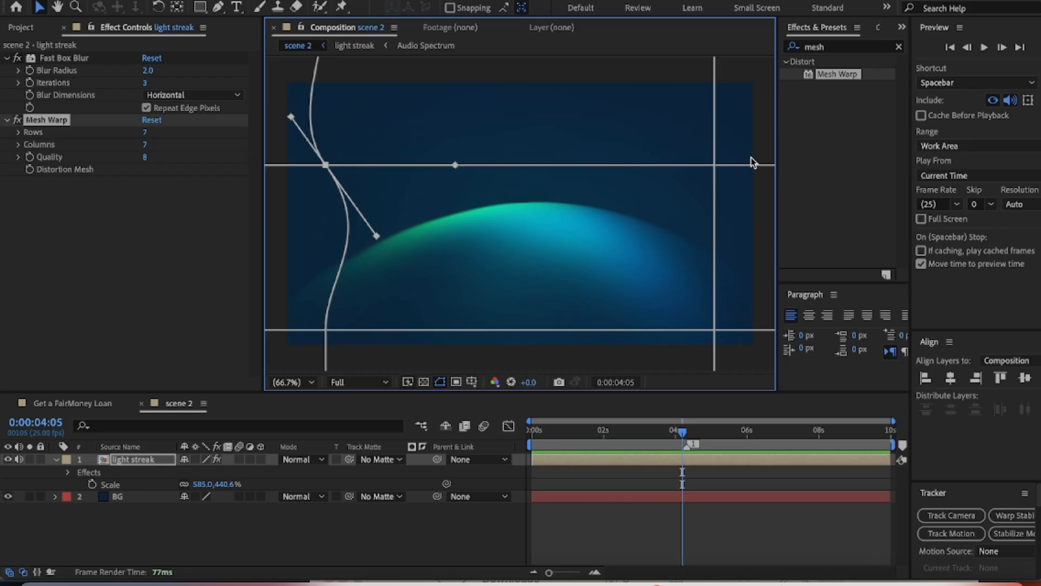
click(714, 165)
drag(715, 220, 708, 258)
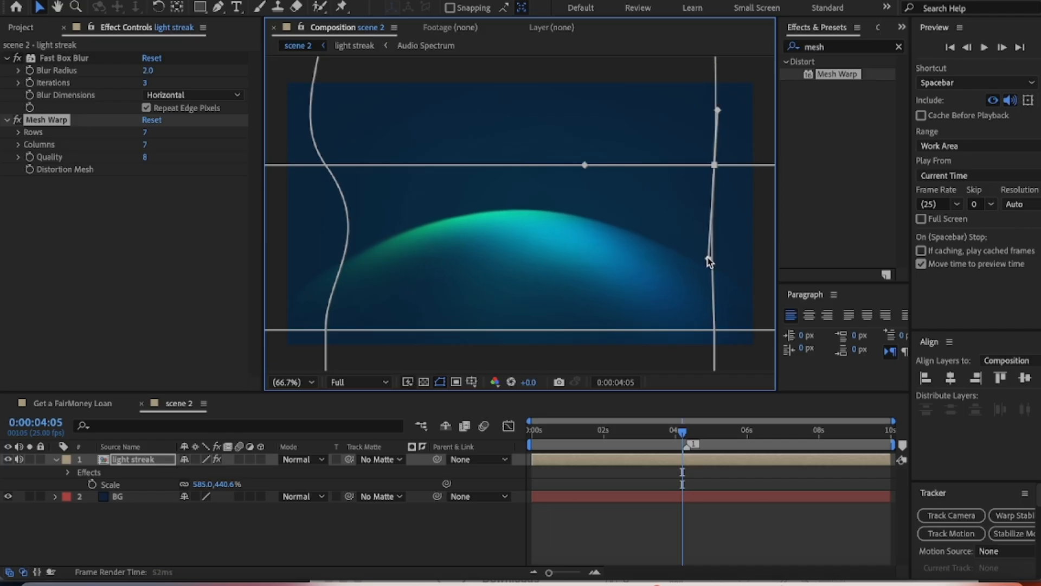
- Pull the upper-left mesh tangent further down, set Mesh Warp Quality to 10, and compare the arc with the effect off and on
click(325, 165)
mouse_move(375, 239)
mouse_down()
mouse_move(362, 256)
mouse_move(388, 267)
mouse_move(358, 285)
mouse_move(337, 279)
mouse_up()
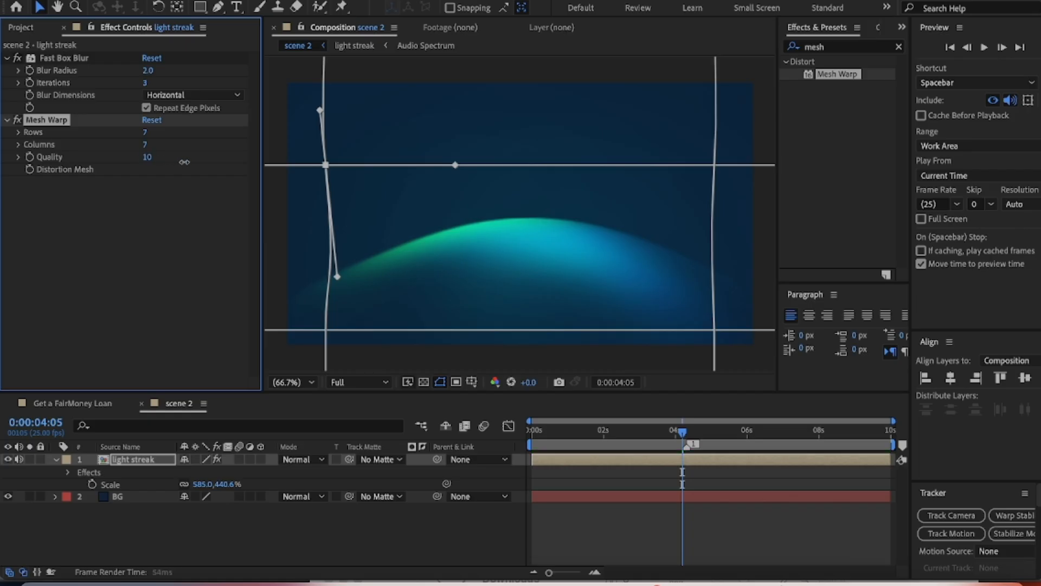
click(259, 281)
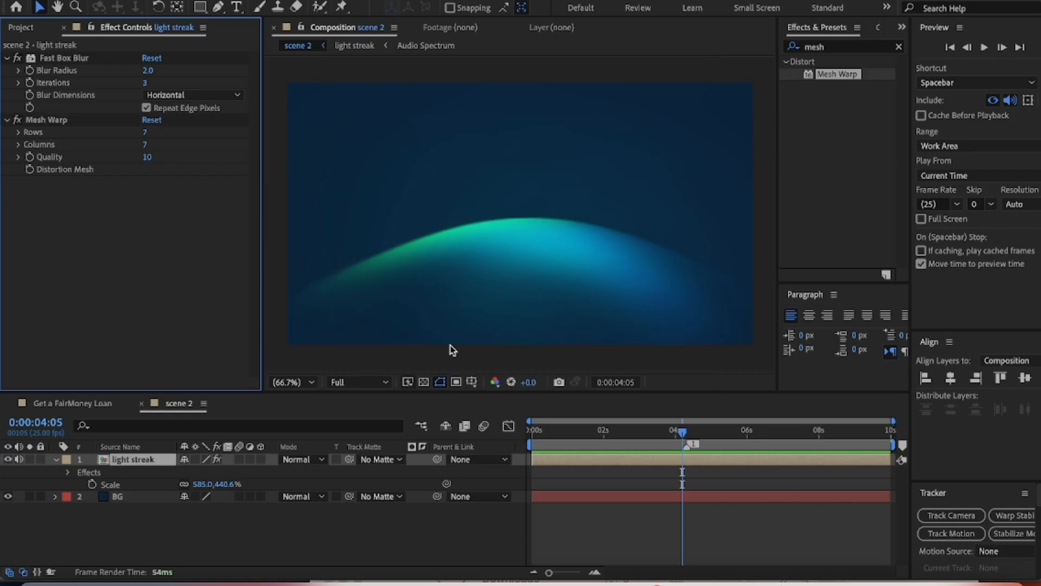
click(17, 118)
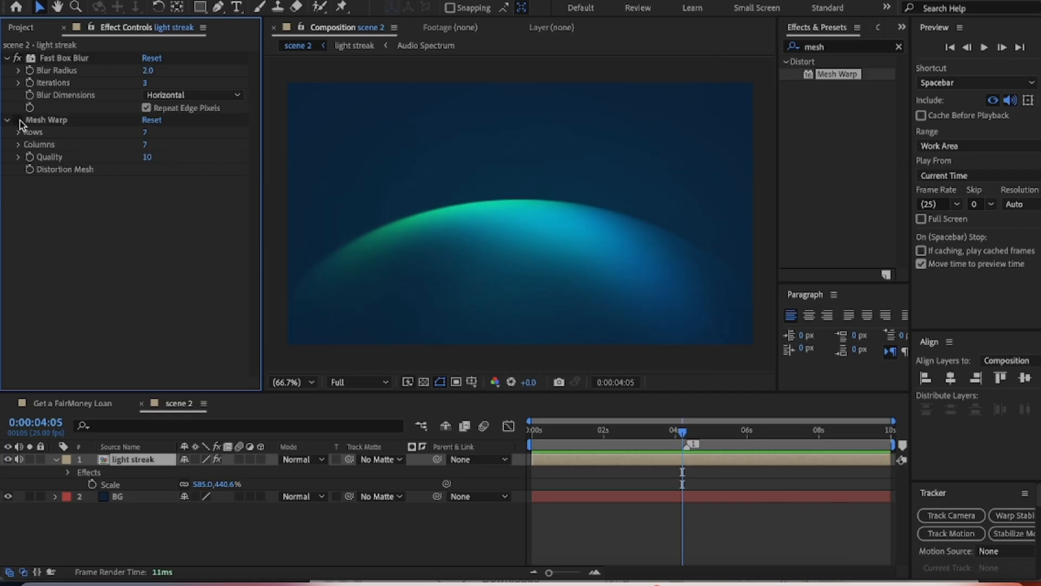
click(19, 121)
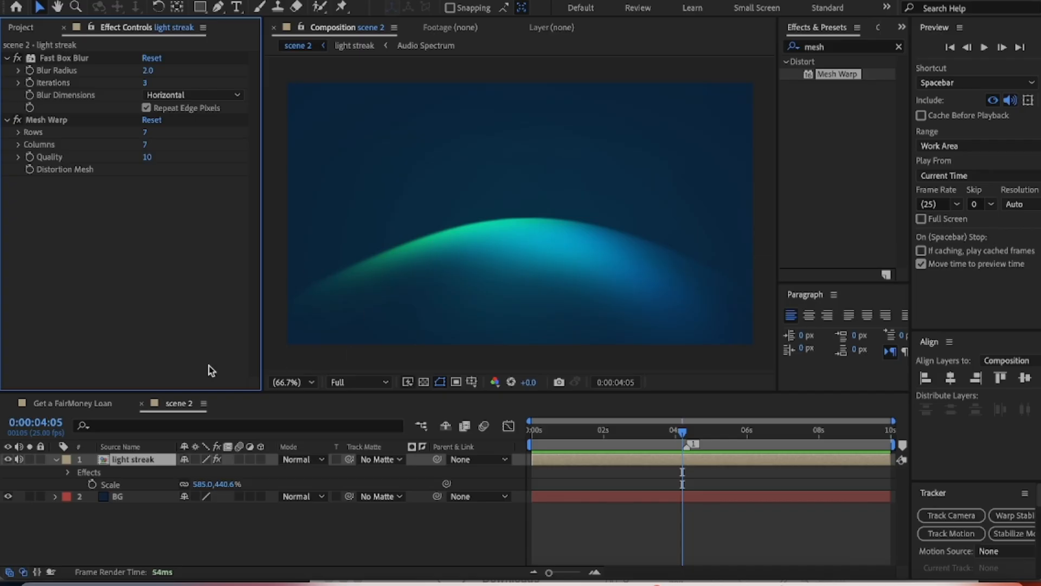
- Set the light streak's Scale to 582.0, 347.1% to flatten the arc
click(184, 485)
mouse_move(202, 487)
mouse_down()
mouse_move(270, 493)
mouse_move(136, 477)
mouse_up()
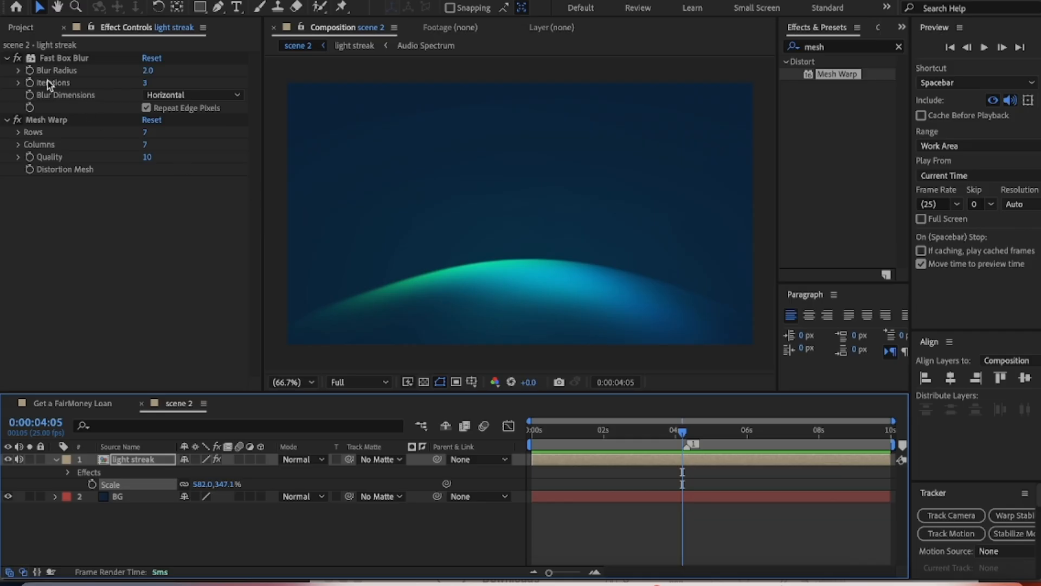
click(17, 58)
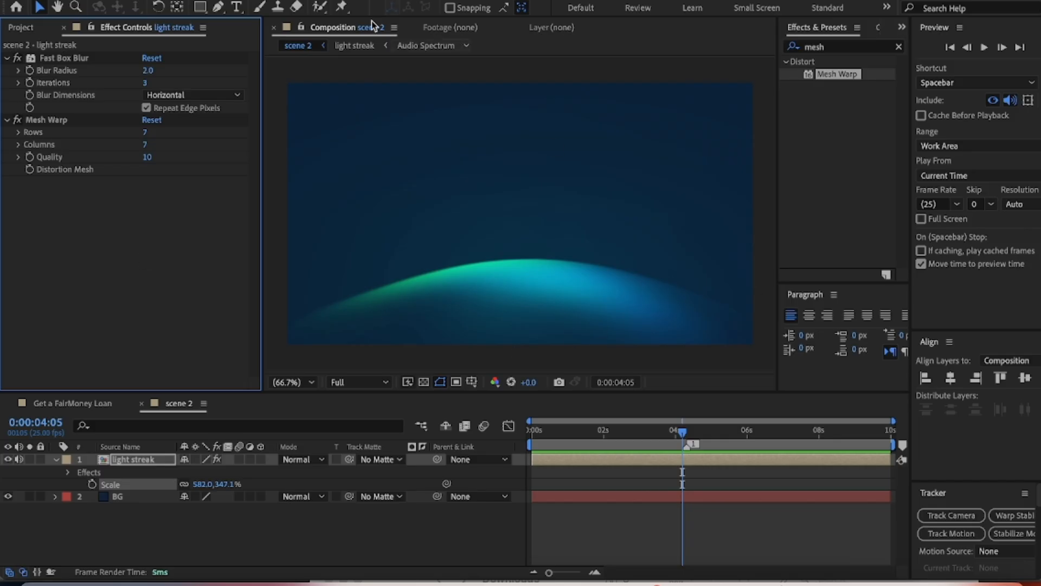
- Return scene 2 to its first frame and check the reference composition around 0:00:02:07 for how the arc enters
drag(683, 434, 641, 460)
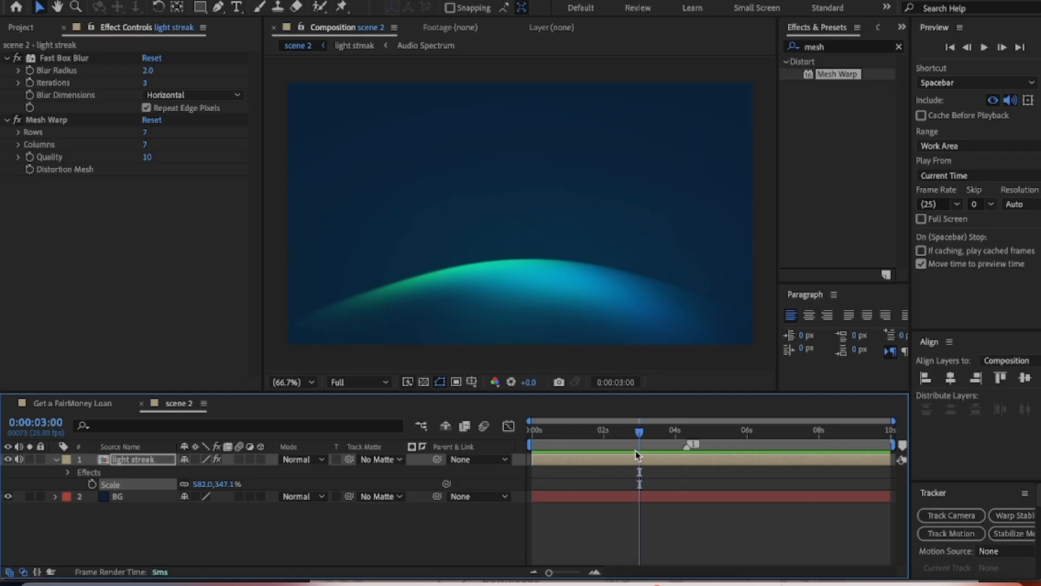
drag(640, 432, 532, 432)
click(99, 403)
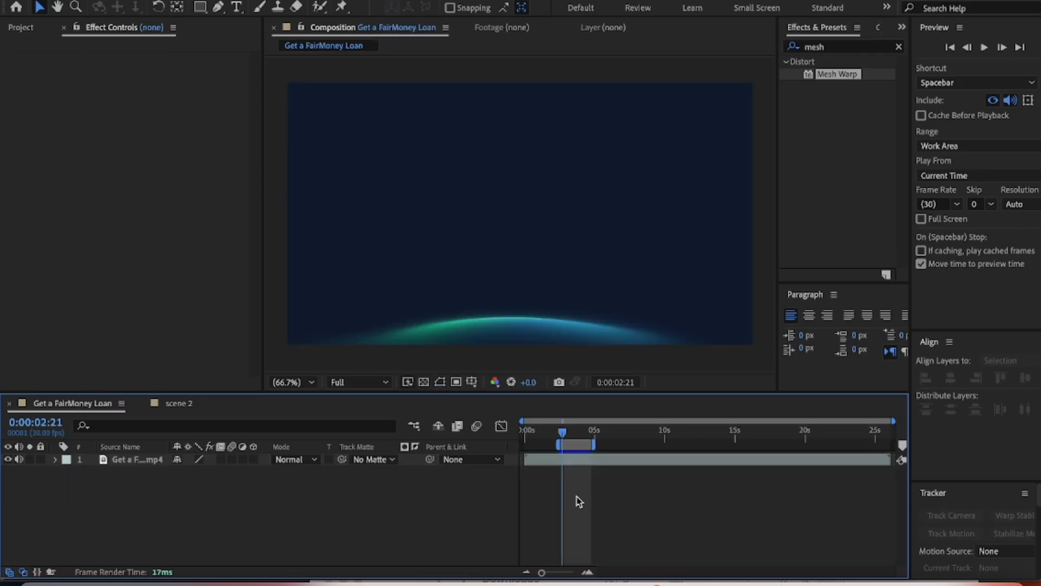
drag(568, 434, 555, 433)
click(179, 403)
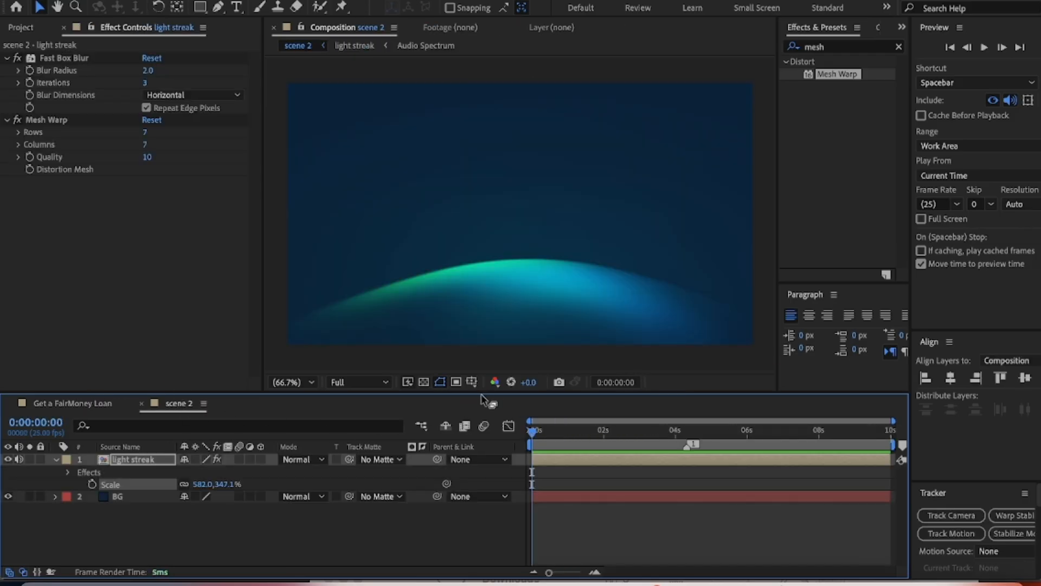
- Add Position keyframes to the light streak at 0:00:00:00 and 0:00:01:05, both holding 960.0, 1359.0
click(57, 459)
click(125, 460)
key(p)
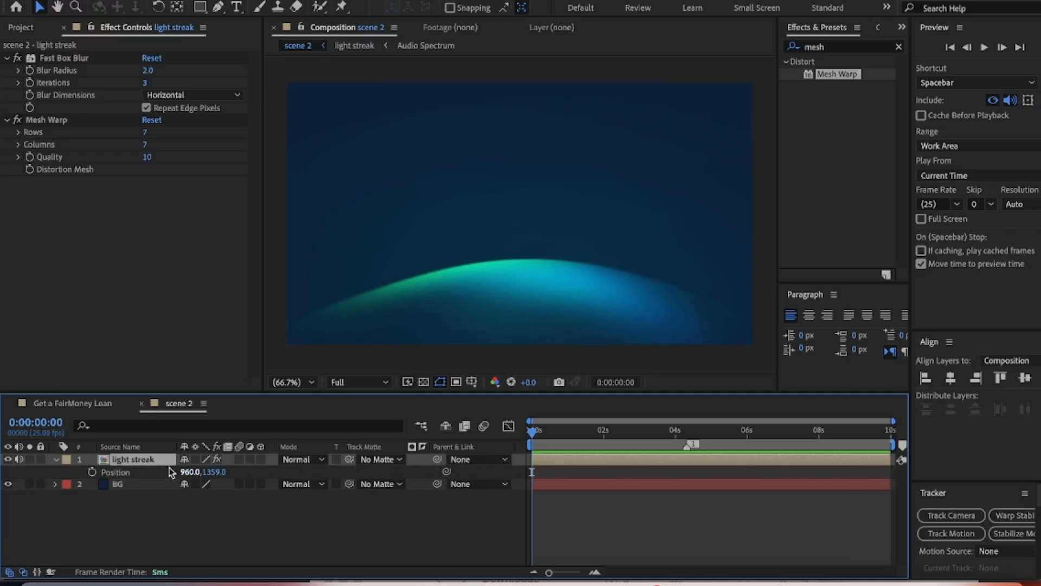
click(92, 472)
key(shift+Page_Down)
key(shift+Page_Down)
key(shift+Page_Down)
click(18, 472)
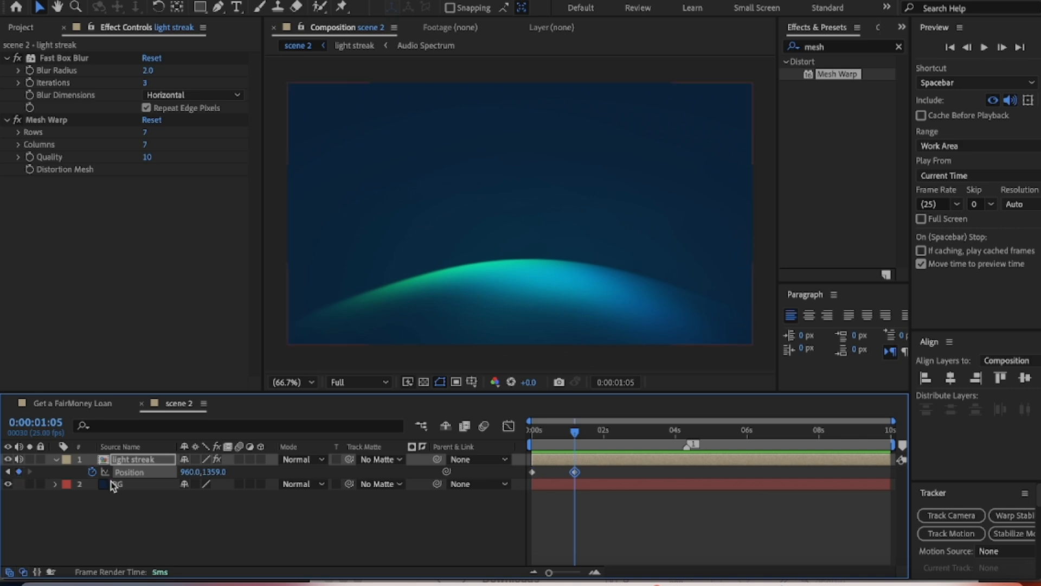
- Try a starting Position of 960.0, 2307.0 for the light streak, below the frame, and preview the rise
drag(579, 432, 538, 434)
drag(559, 277, 586, 504)
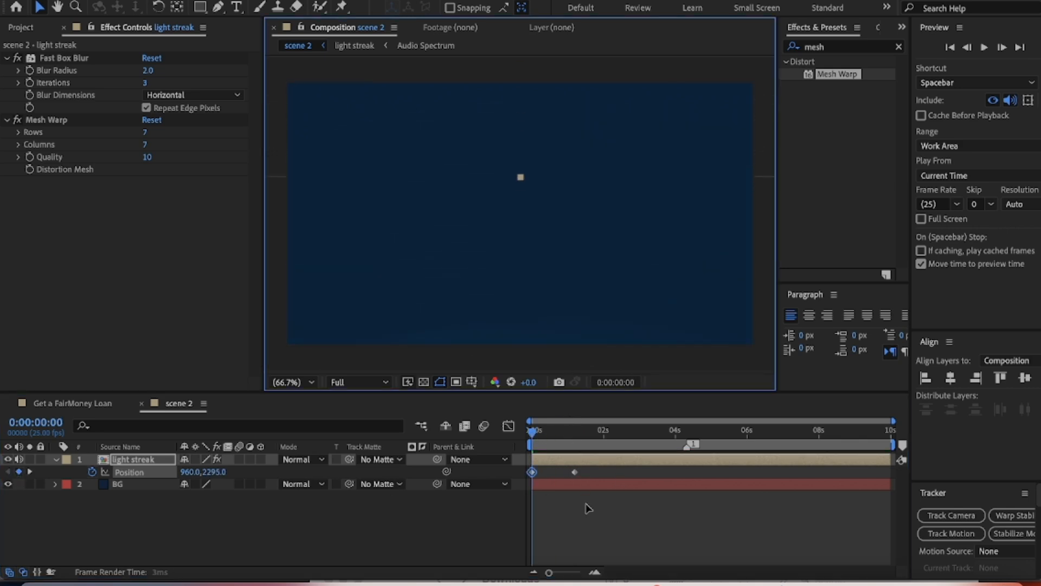
click(594, 476)
key(space)
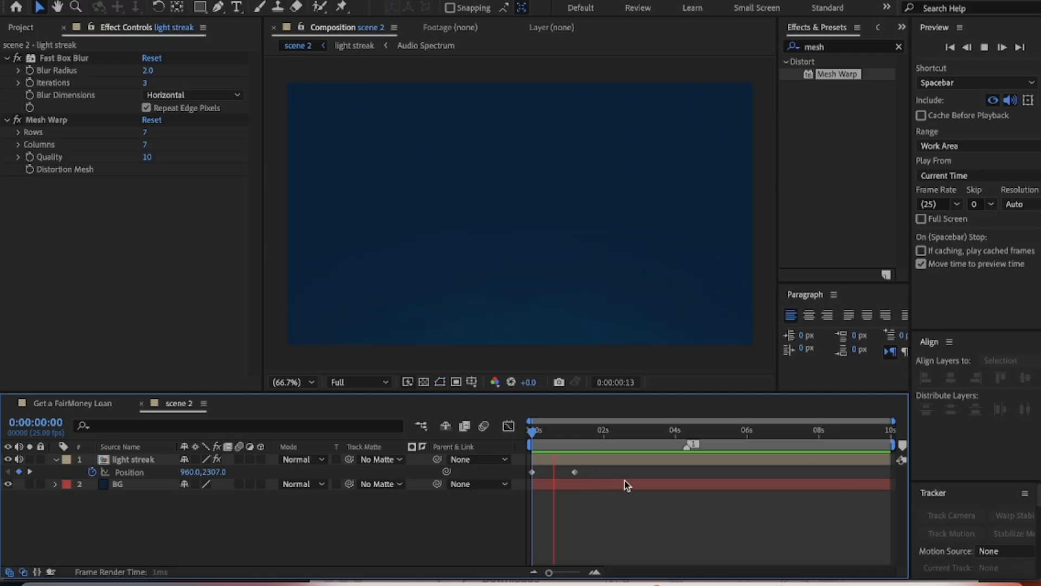
- Move the second Position keyframe earlier, to just before the one-second mark, to speed up the rise
click(533, 430)
drag(575, 472, 565, 473)
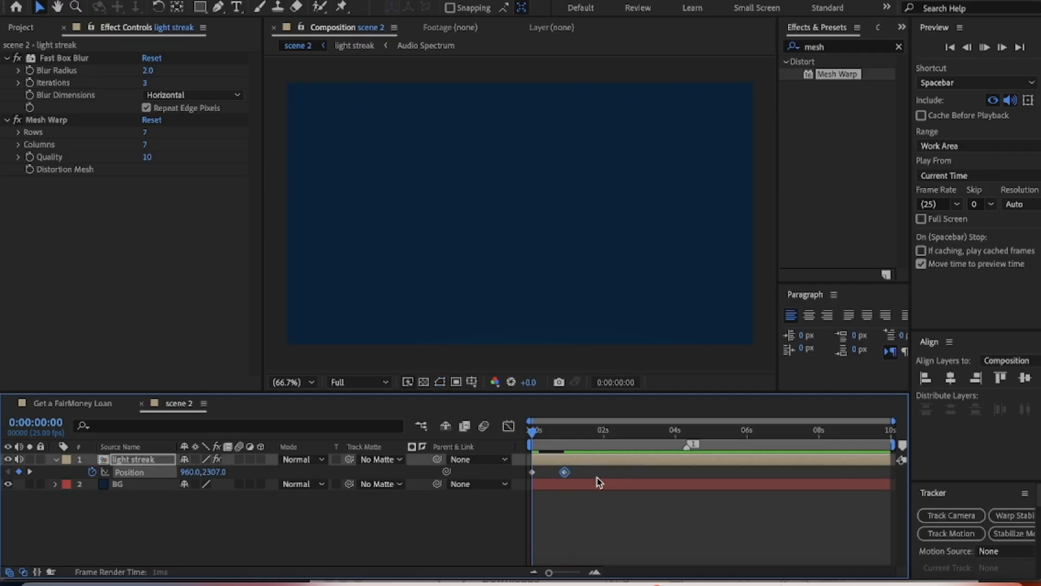
click(539, 437)
- Set the light streak's starting Position to 960.0, 1870.0 at the first keyframe and preview the rise
scroll(565, 274, down, 4)
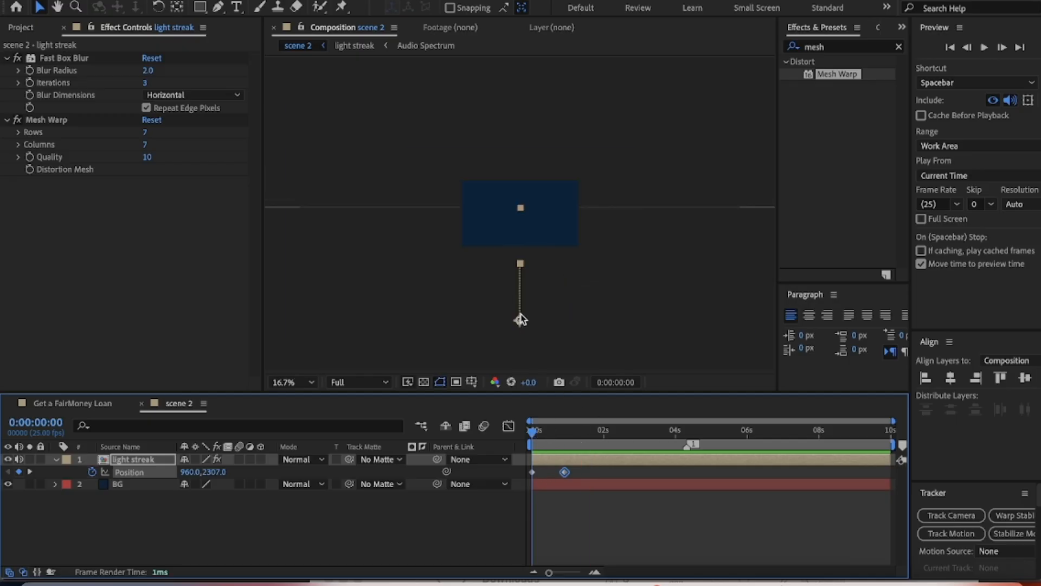
mouse_move(206, 471)
mouse_down()
mouse_move(152, 459)
mouse_move(119, 468)
mouse_up()
mouse_move(212, 471)
mouse_down()
mouse_move(173, 471)
mouse_move(310, 471)
mouse_up()
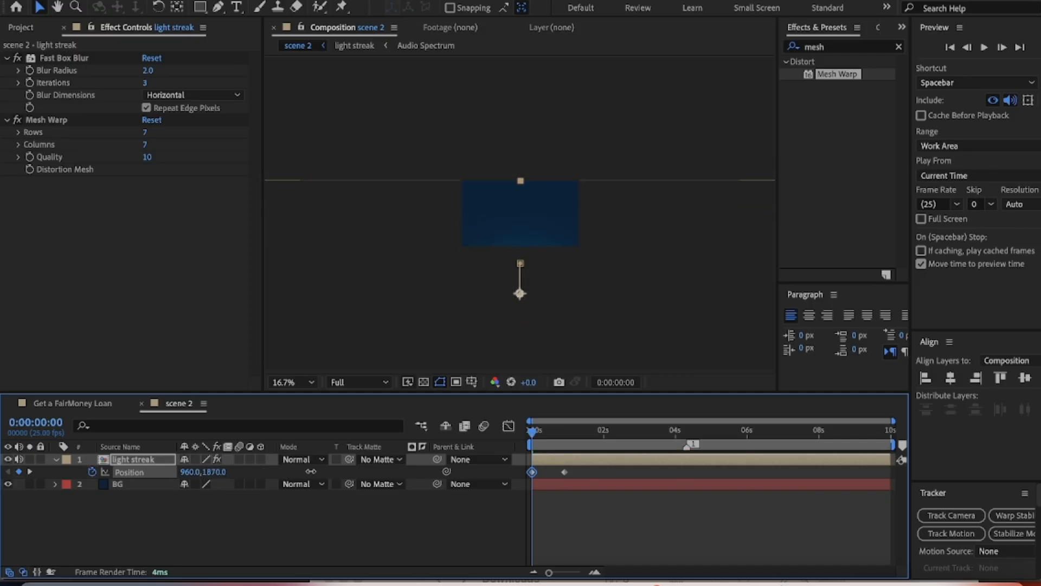
click(291, 382)
click(304, 123)
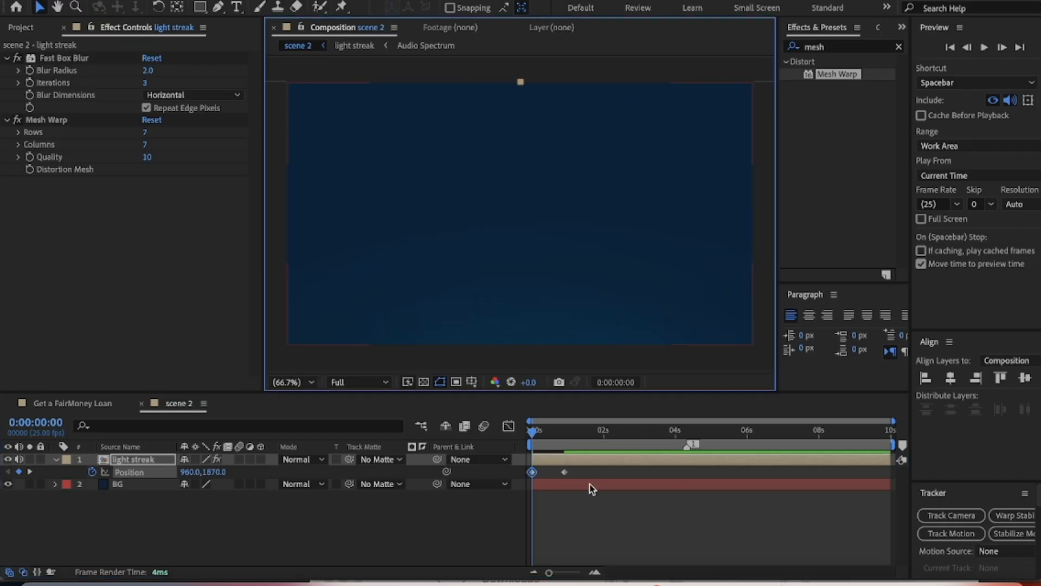
key(space)
- Move the end Position keyframe to 0:00:00:20 and apply Easy Ease to both keyframes
drag(533, 432, 562, 433)
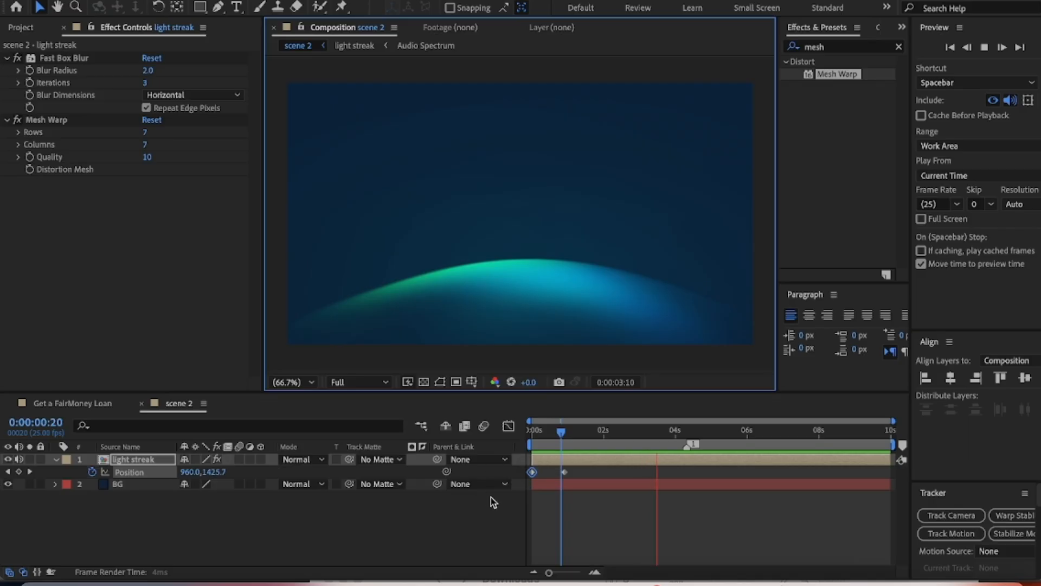
click(563, 471)
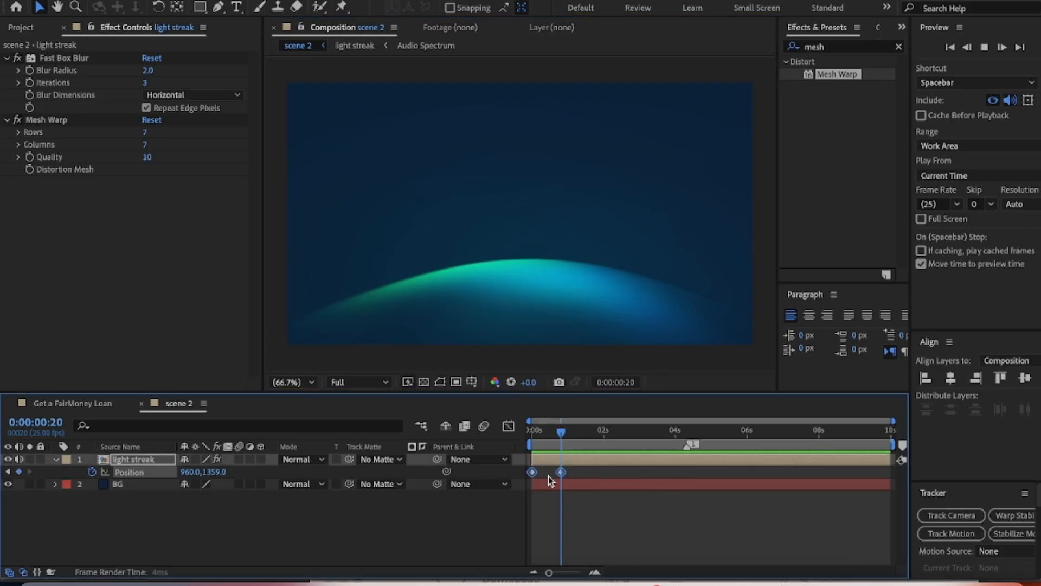
right_click(532, 472)
mouse_move(666, 566)
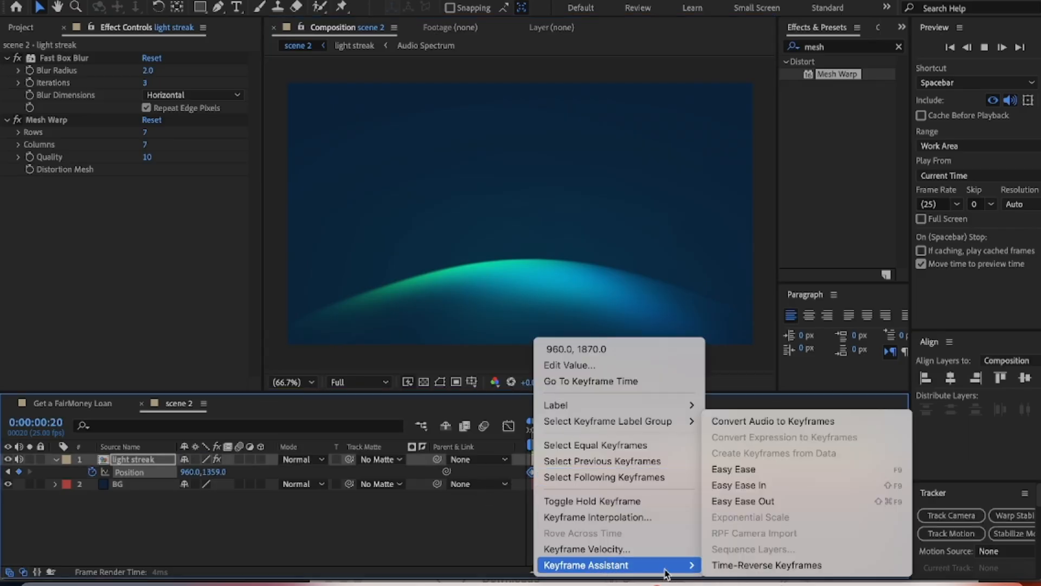
click(740, 469)
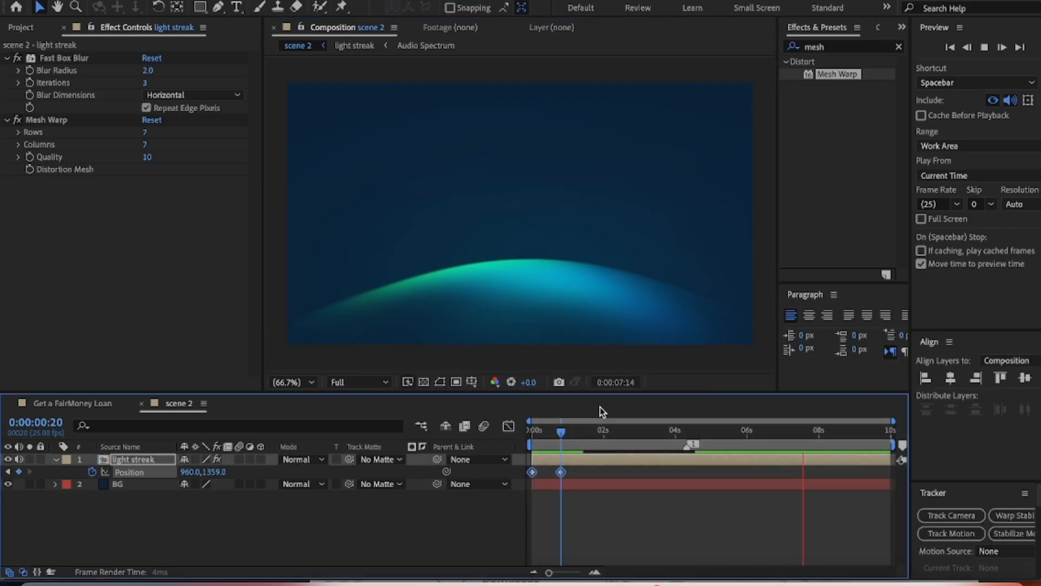
- Shape the Position speed graph into a sharp early peak with a long ease-out toward the end keyframe
click(517, 426)
click(674, 557)
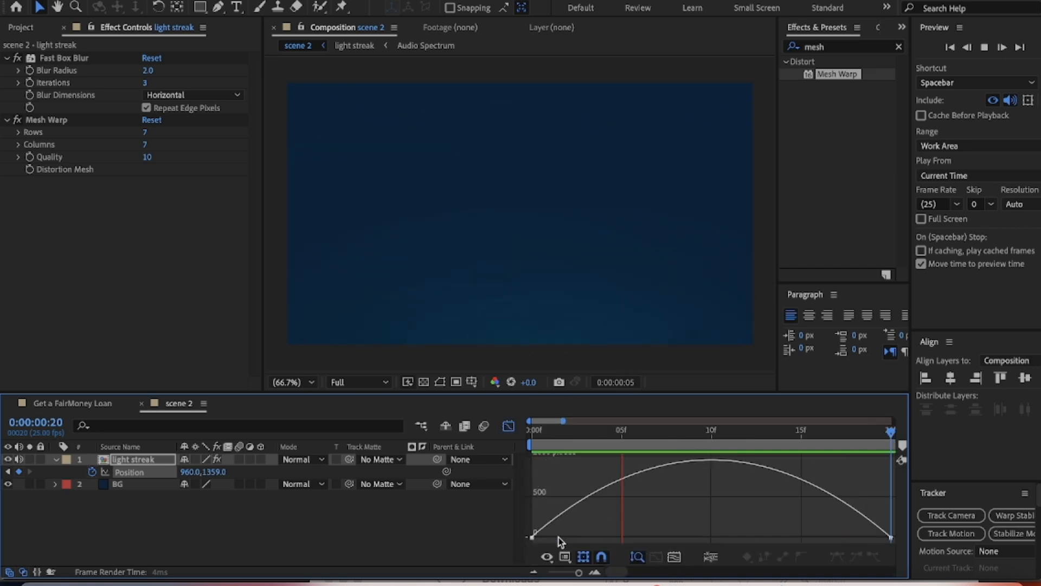
click(532, 537)
drag(591, 537, 530, 537)
drag(830, 536, 713, 537)
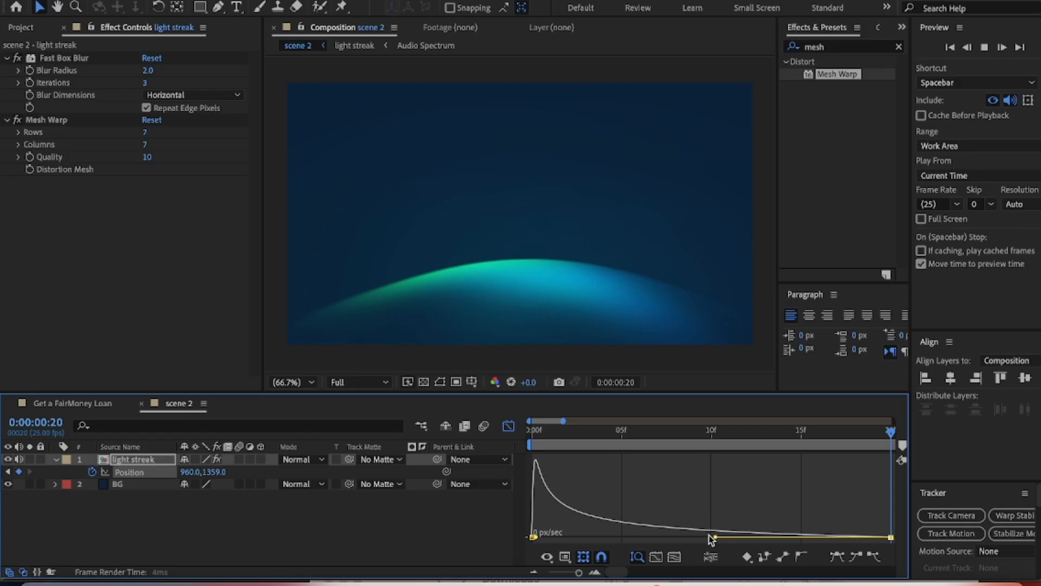
click(508, 425)
- Preview the light streak's eased rise from the first frame and place the playhead at 0:00:00:20
drag(579, 572, 573, 572)
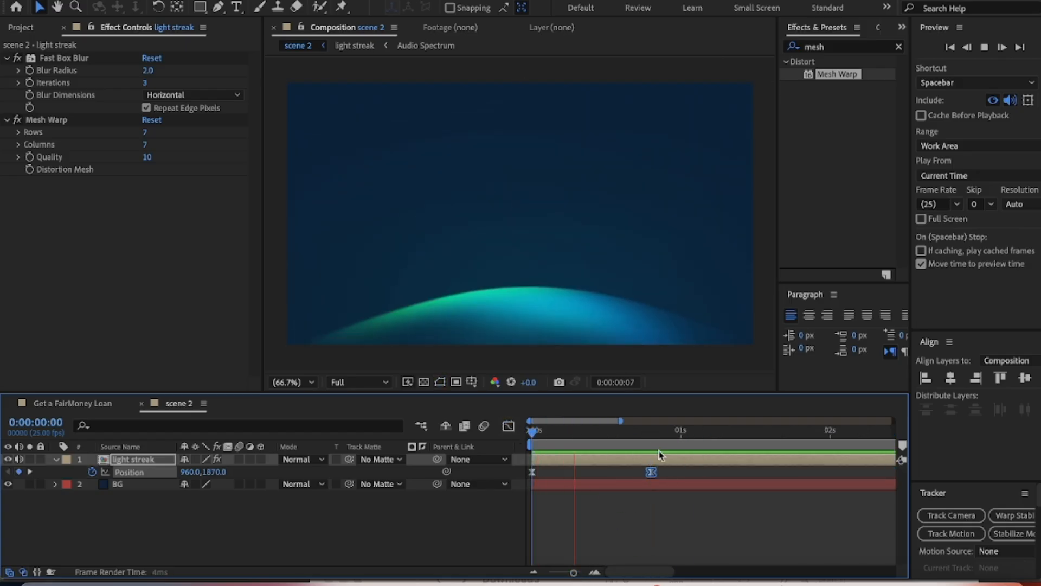
click(536, 441)
key(space)
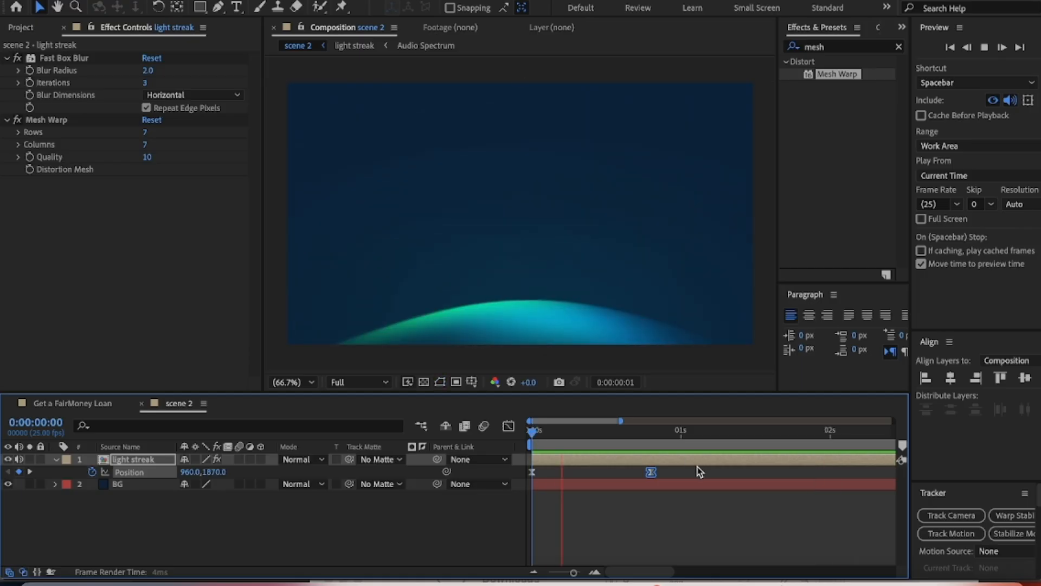
click(533, 432)
drag(533, 432, 652, 448)
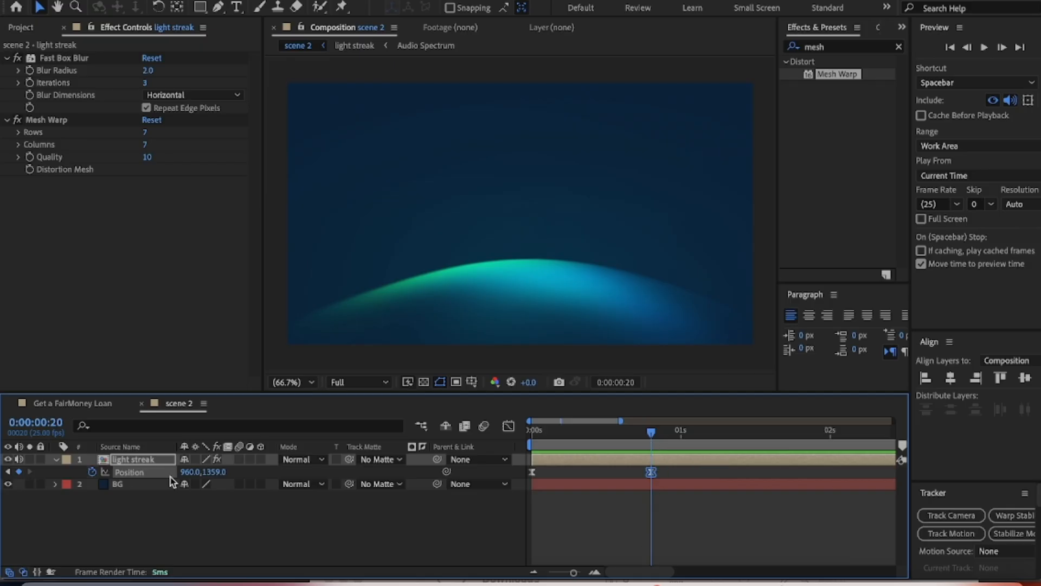
- Play the reference composition from 0:00:02:07 to study the phone scene, and return to scene 2
click(106, 408)
key(space)
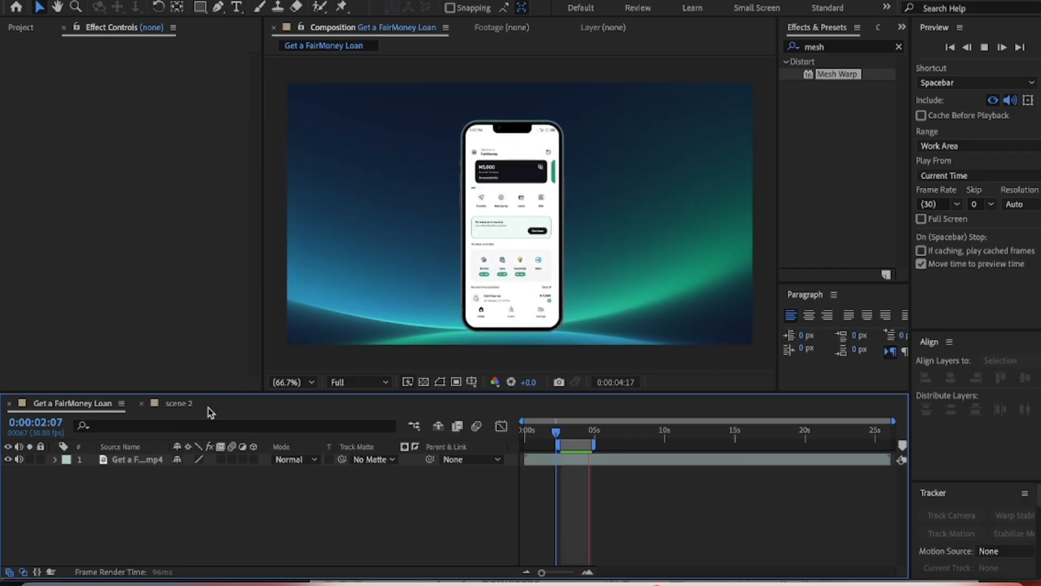
click(179, 403)
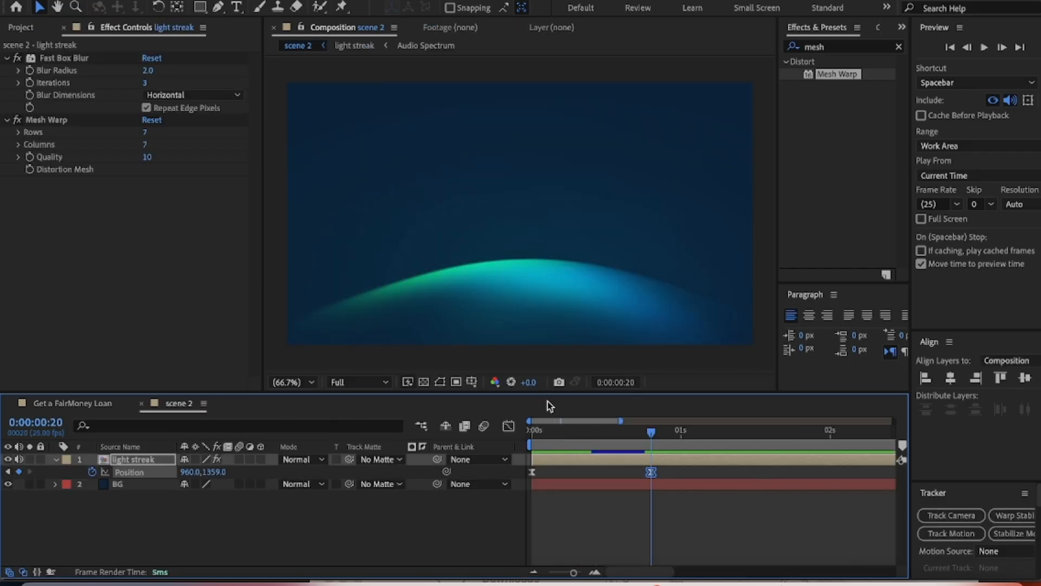